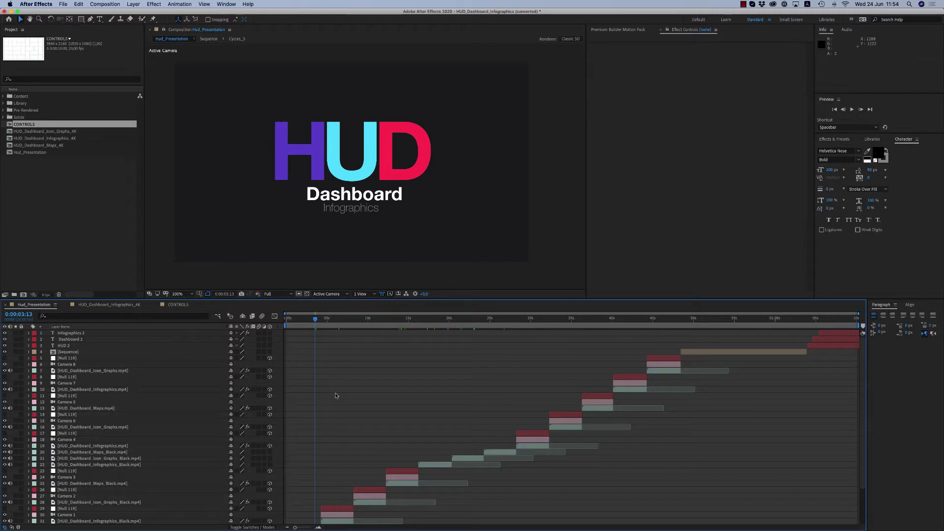
- Open the CONTROLS composition from the project
left_click(35, 164)
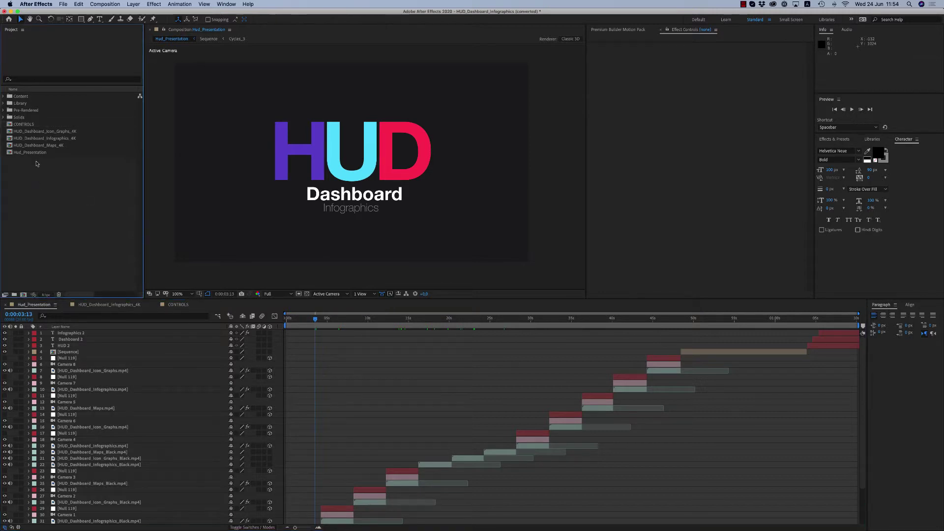
left_click(25, 125)
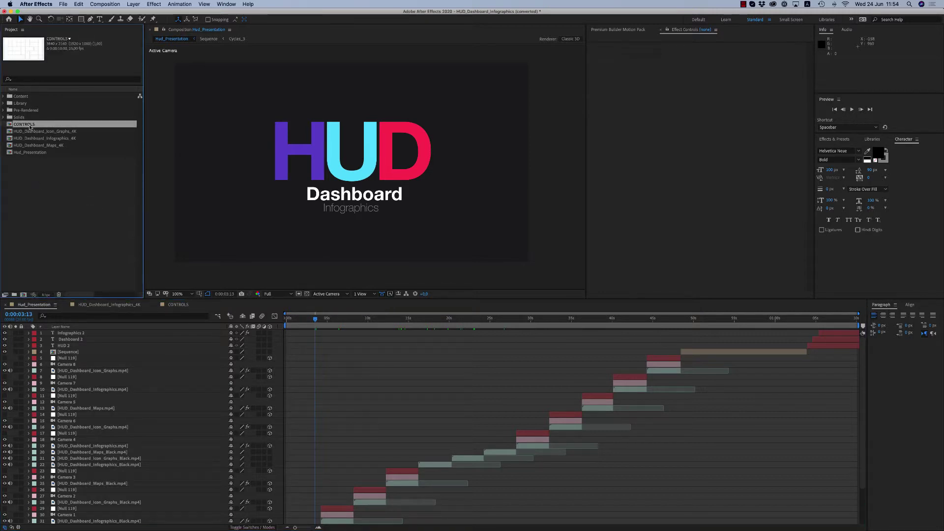
double_click(29, 127)
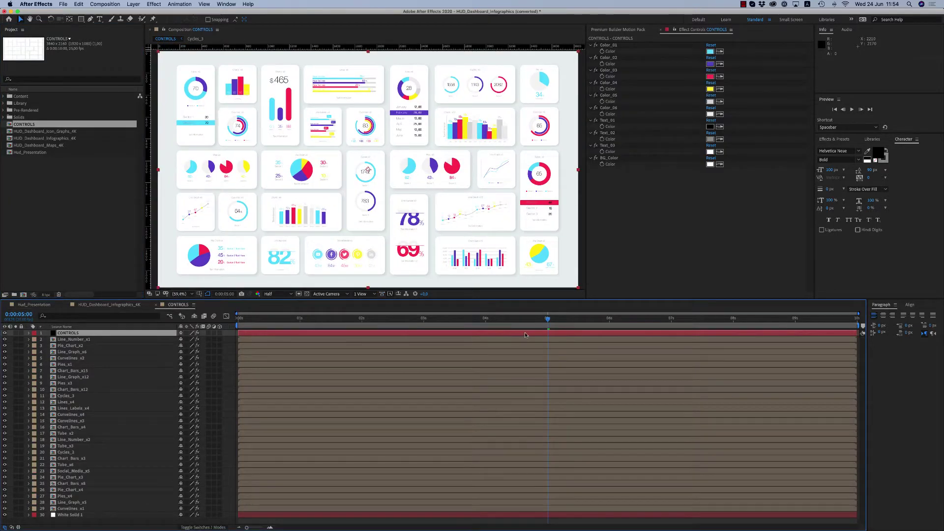
- Try changing the Color_03 control of the CONTROLS layer to bright green
left_click(610, 46)
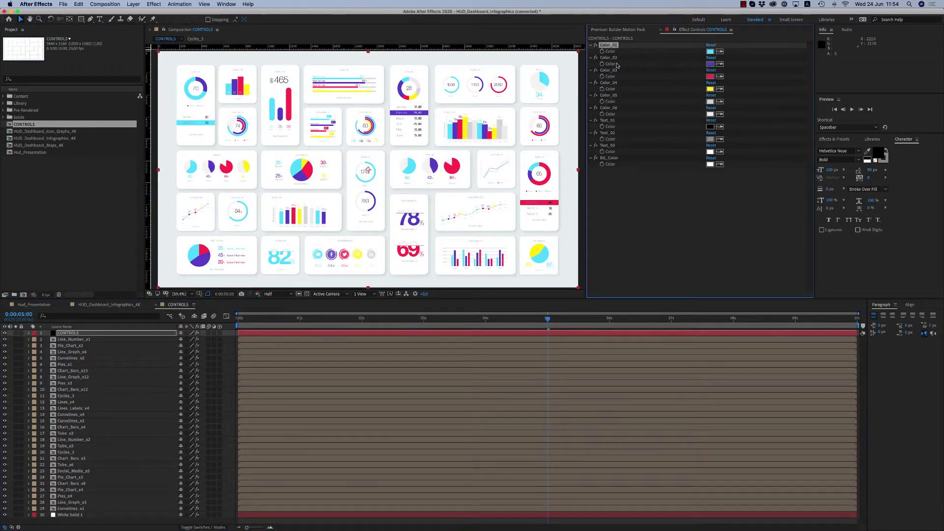
left_click(710, 76)
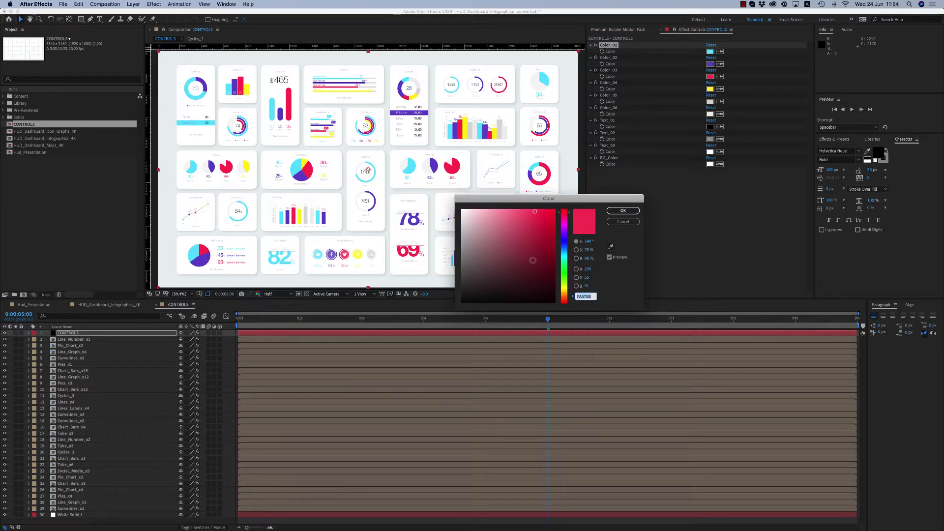
left_click(562, 276)
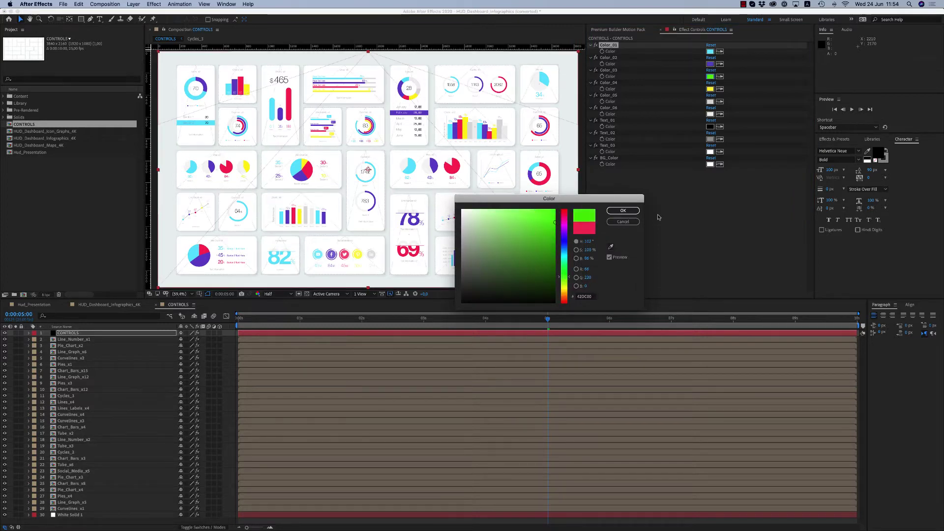
left_click(622, 211)
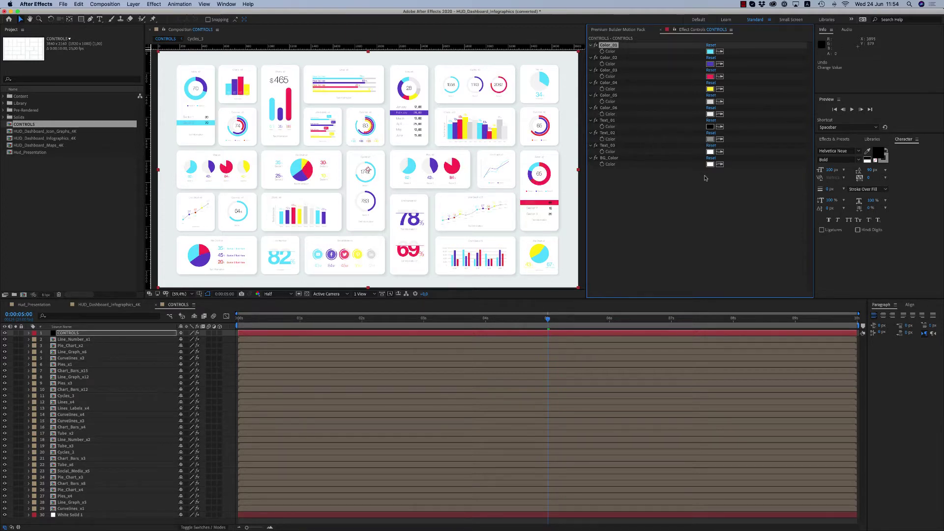
- Set the BG_Color control to black (000000) and the Text_01 control to white
left_click(709, 165)
left_click_drag(506, 260, 585, 315)
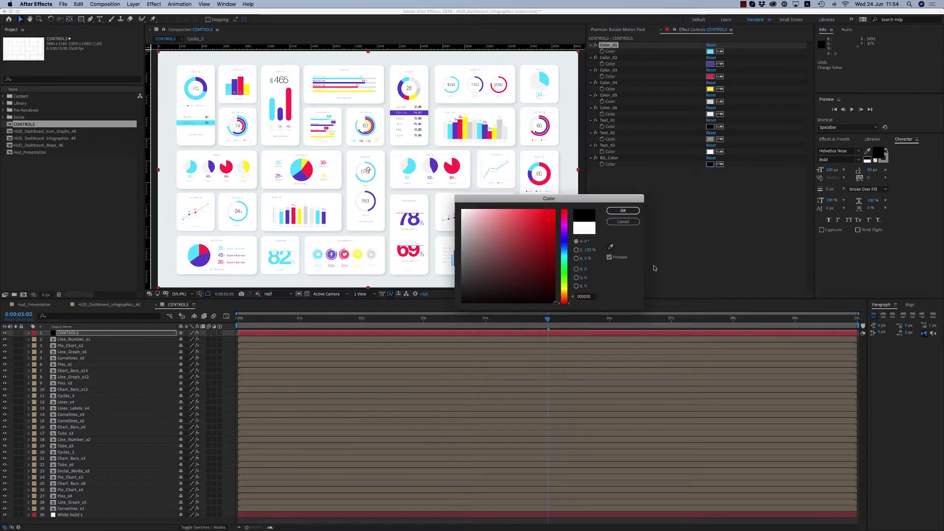
left_click(624, 211)
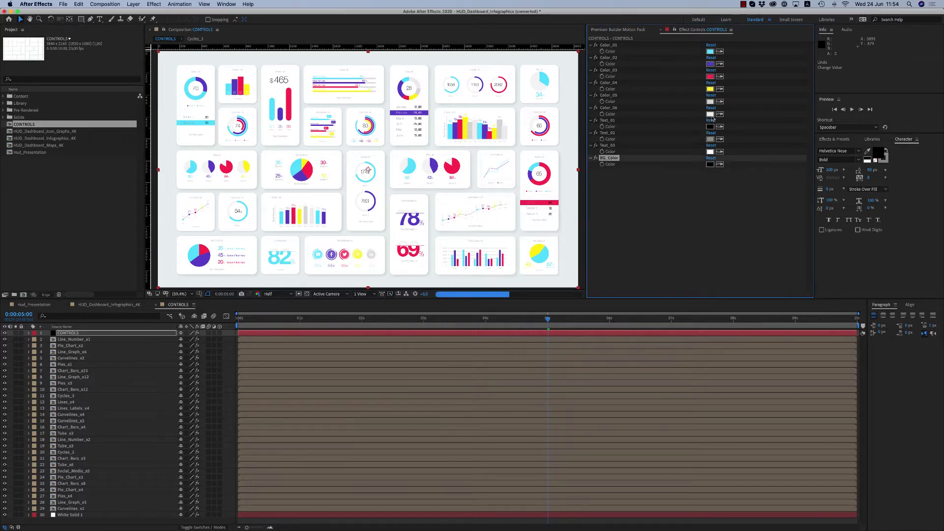
left_click(710, 127)
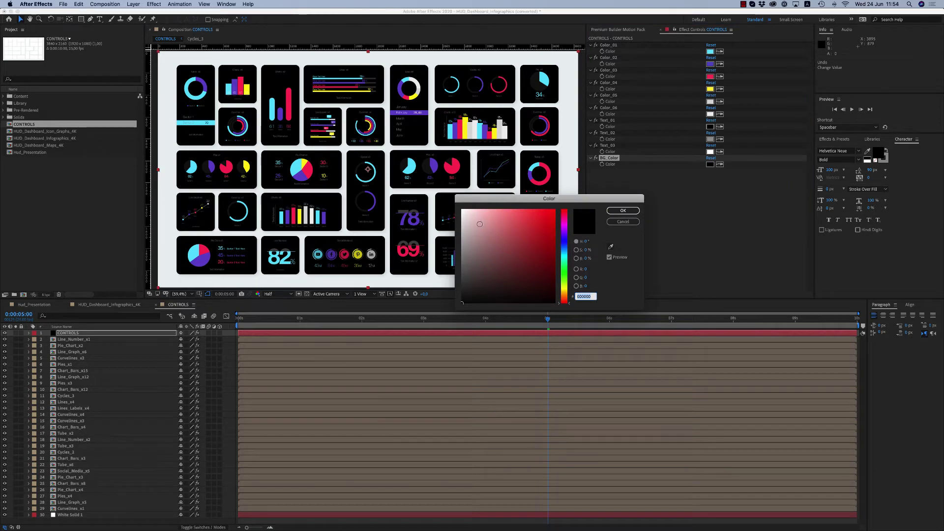
left_click(463, 210)
left_click(623, 210)
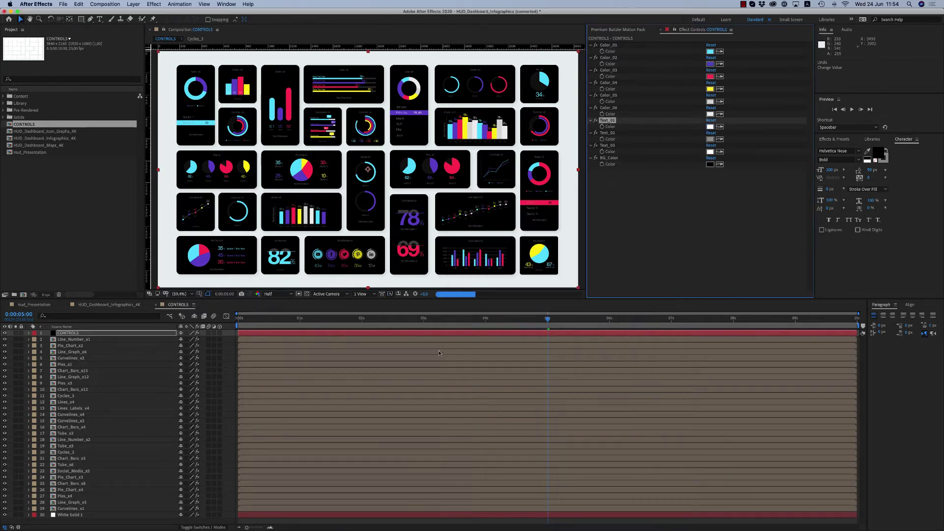
- Change the Fill color of the White Solid 1 background layer to dark blue-gray 23252A
left_click(77, 515)
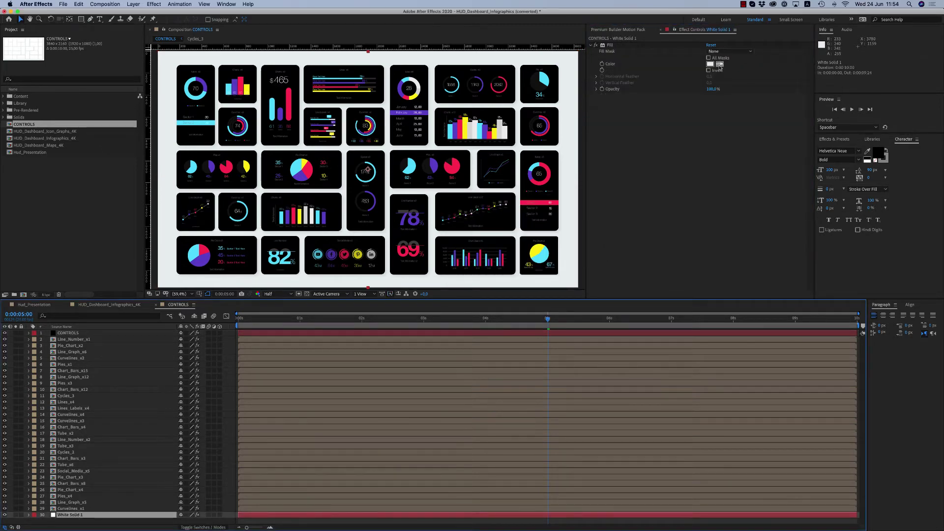
left_click(709, 64)
type("000000")
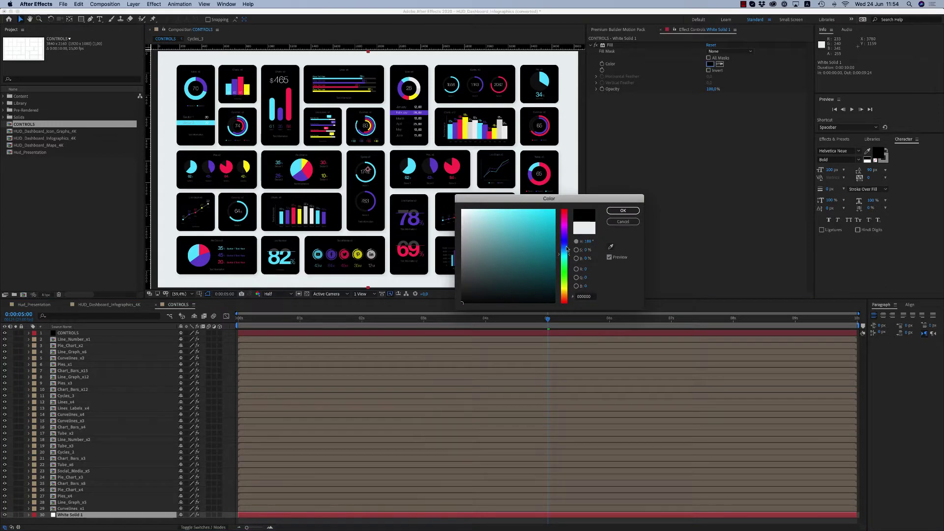
left_click(565, 245)
left_click(473, 288)
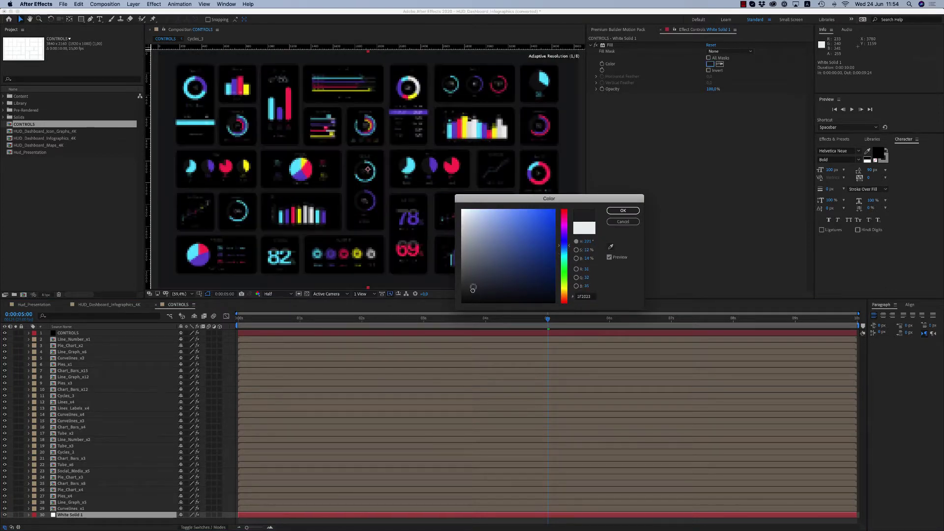
left_click_drag(473, 288, 478, 288)
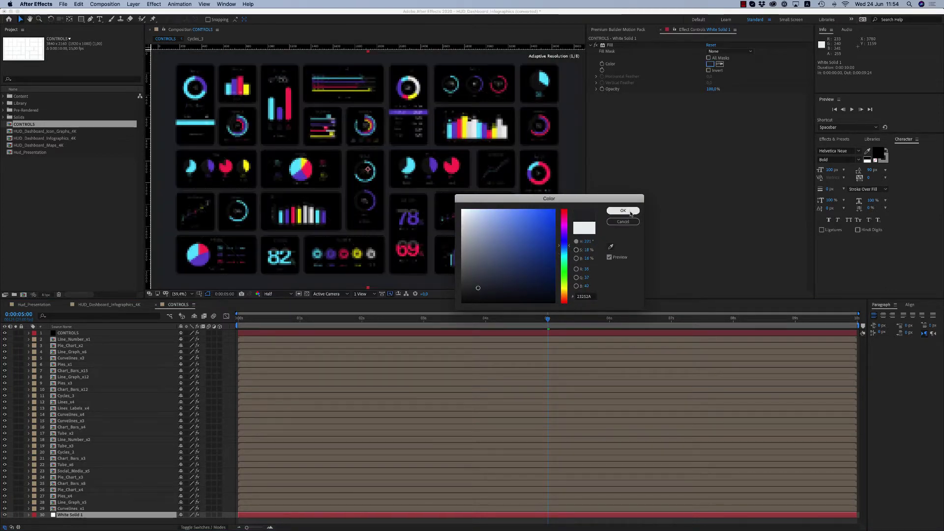
left_click(623, 210)
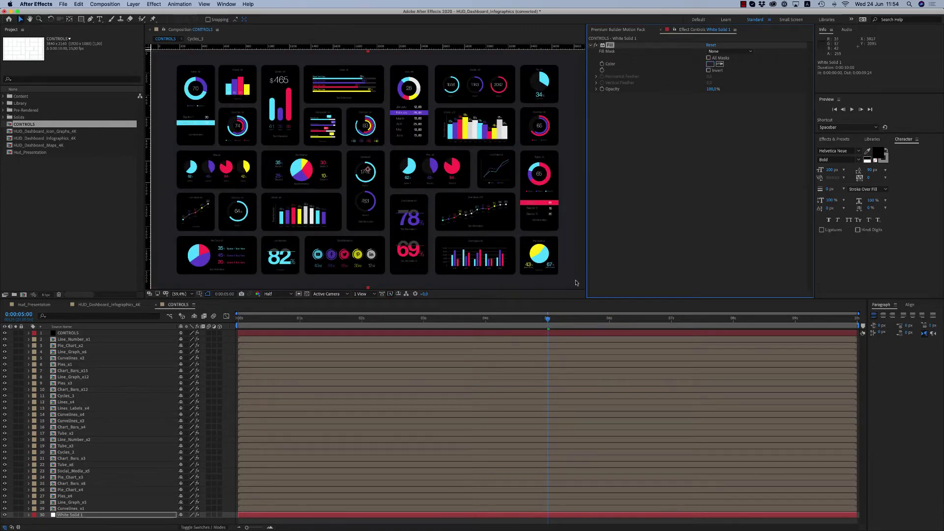
- Undo the dark color changes made to the background solid and to the BG_Color and Text_01 controls
left_click(585, 334)
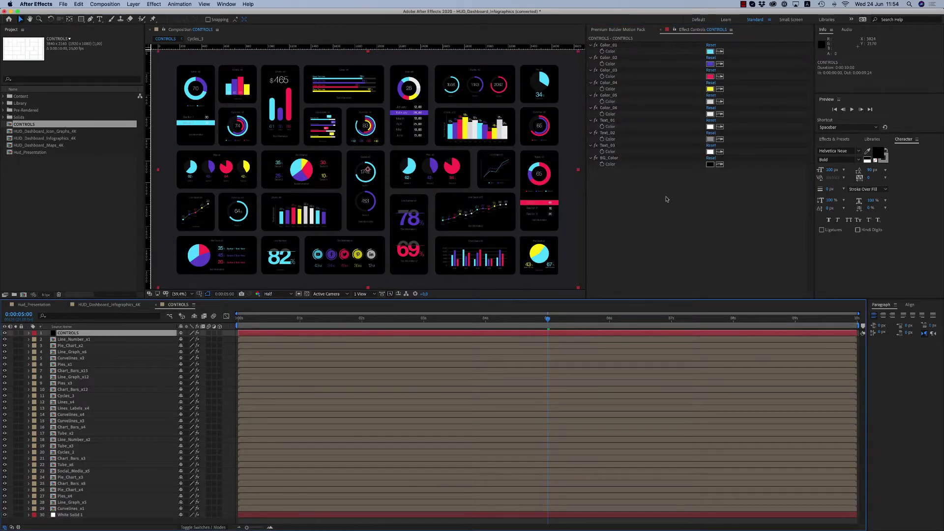
key("super+z")
key("super+z")
key("super+z")
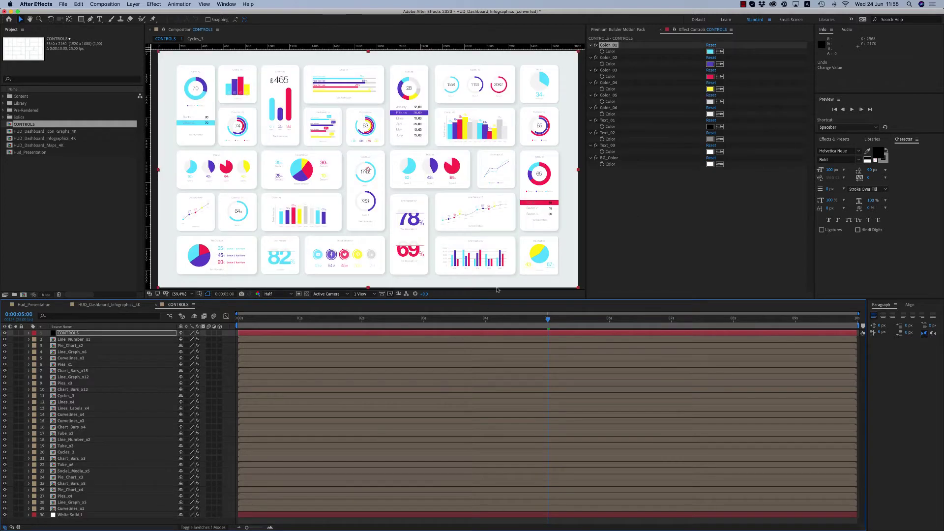
- Examine the chart text governed by Text_01 up close and the individual chart layers around the two-second mark
left_click(608, 121)
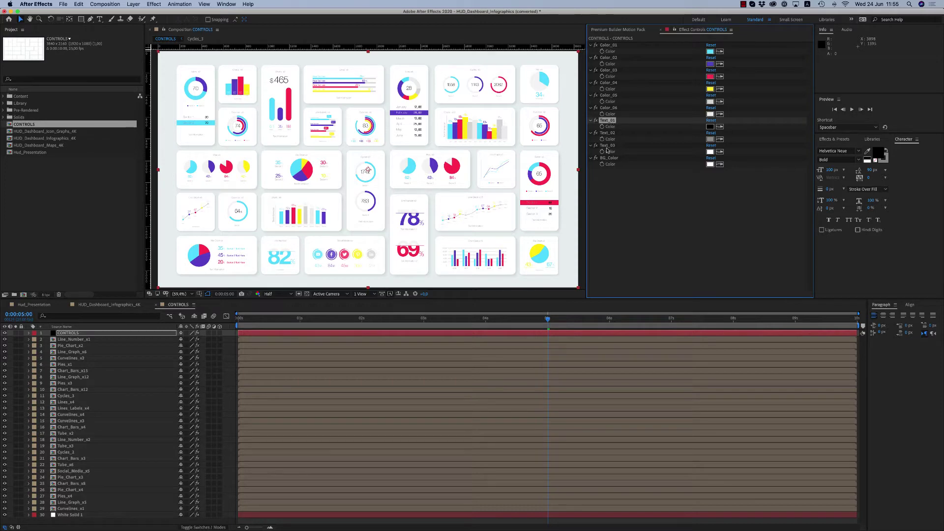
scroll(366, 169, "up", 5)
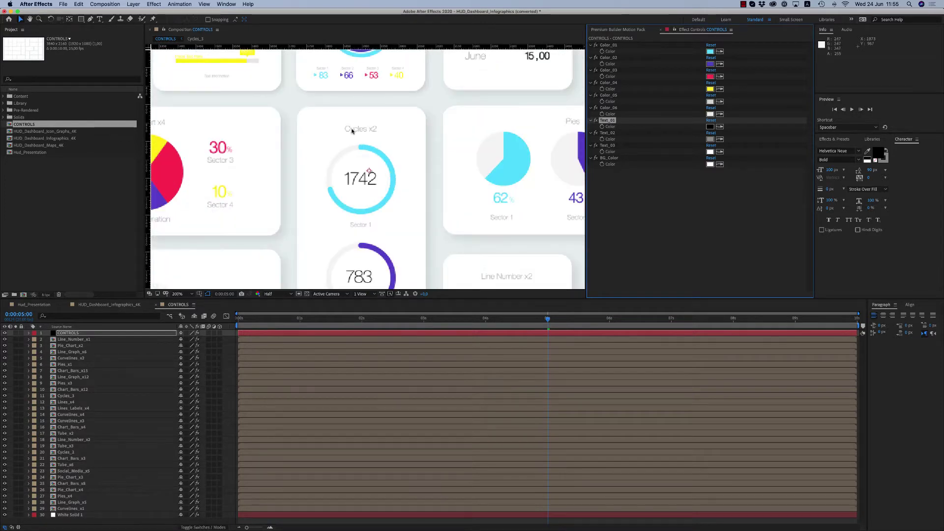
scroll(381, 139, "down", 4)
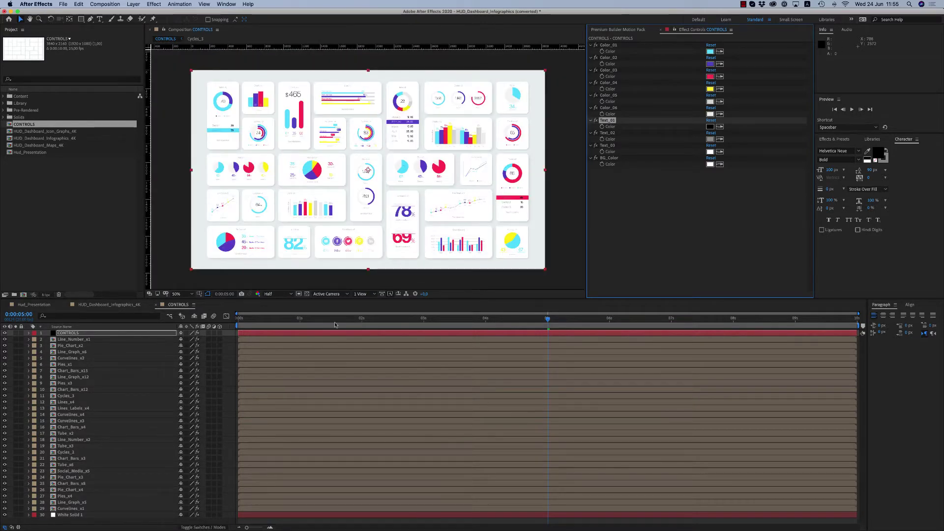
left_click_drag(334, 319, 364, 319)
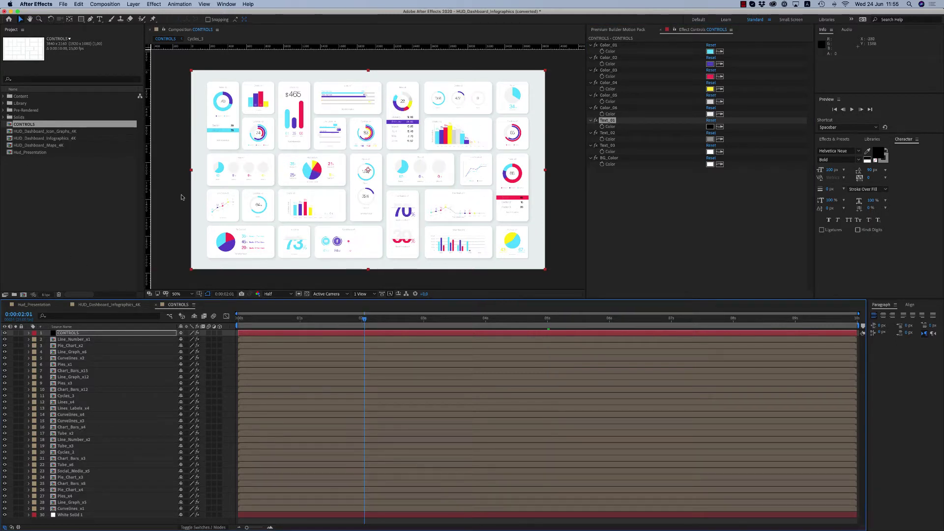
left_click(74, 346)
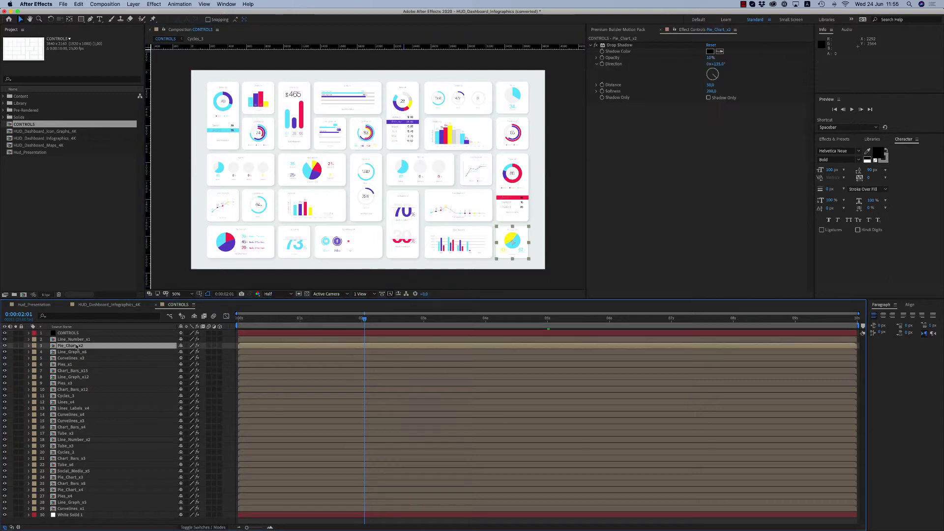
left_click(74, 358)
left_click(75, 370)
left_click(87, 396)
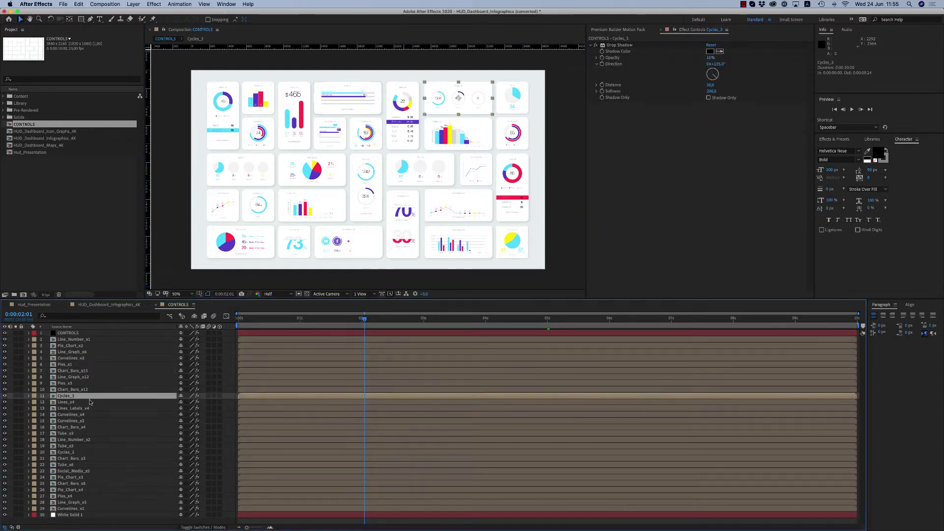
left_click(394, 319)
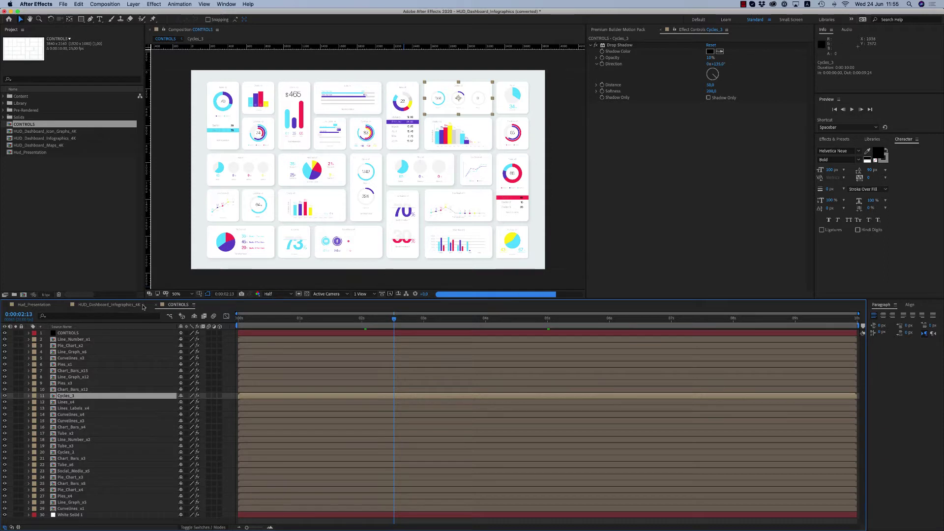
- Inspect the white HUD_Dashboard_Infographics.mp4 layer at 0:00:42:23 in the Hud_Presentation composition
left_click(43, 306)
left_click_drag(339, 324, 636, 332)
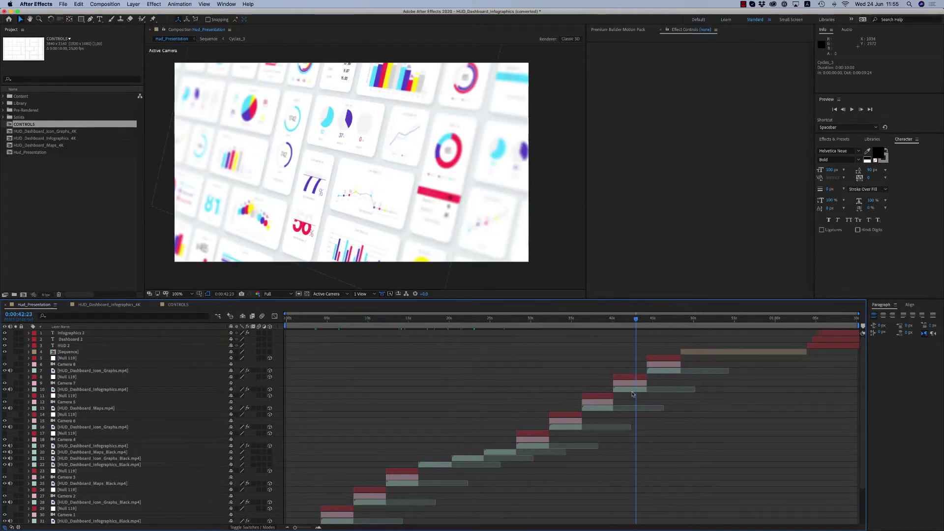
left_click(633, 390)
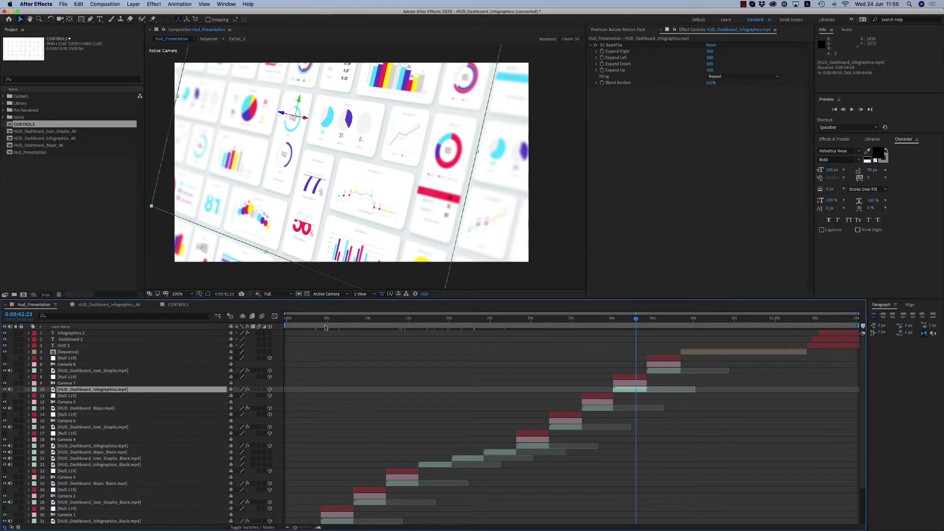
- At 0:00:06:18, replace the HUD_Dashboard_Infographics_Black.mp4 layer with the HUD_Dashboard_Infographics_4K composition
left_click(341, 326)
scroll(343, 490, "down", 2)
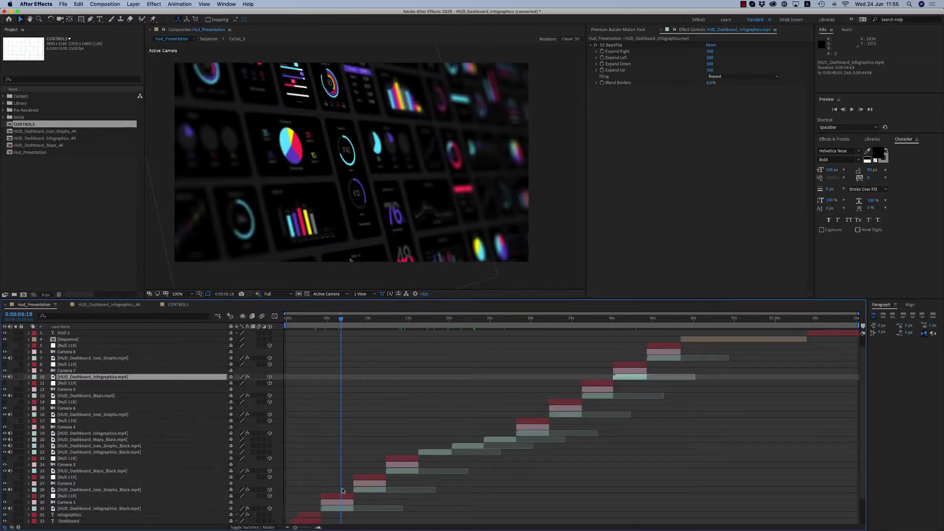
left_click(339, 510)
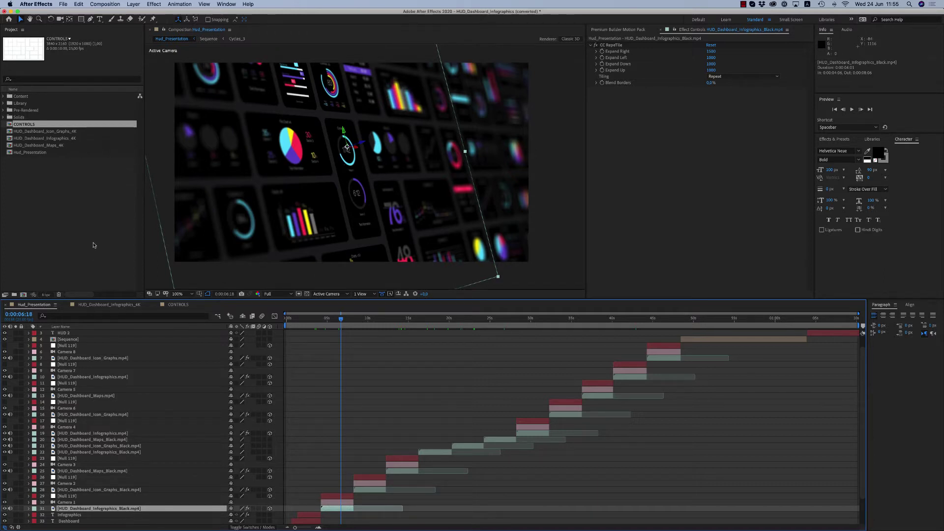
left_click_drag(47, 142, 128, 510)
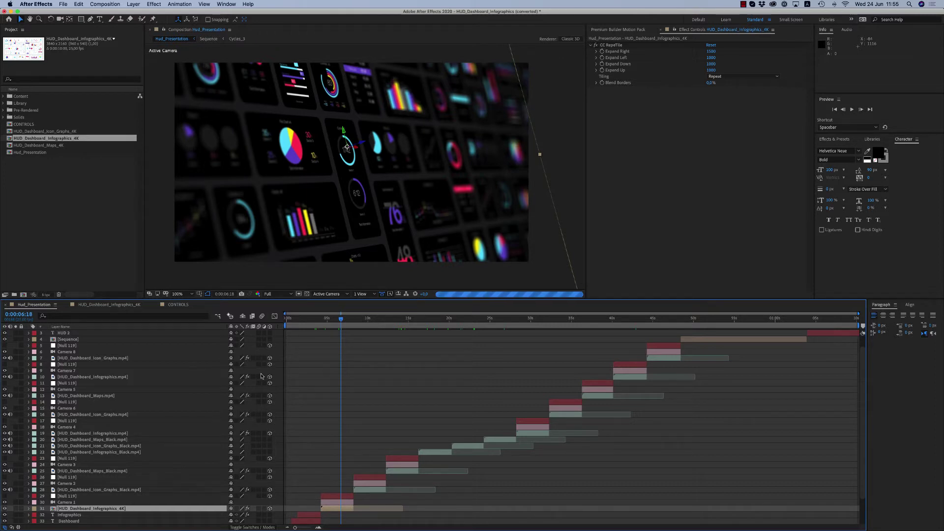
- Set the scale of the HUD_Dashboard_Infographics_4K layer to 50% and deselect it
key("s")
left_click(240, 514)
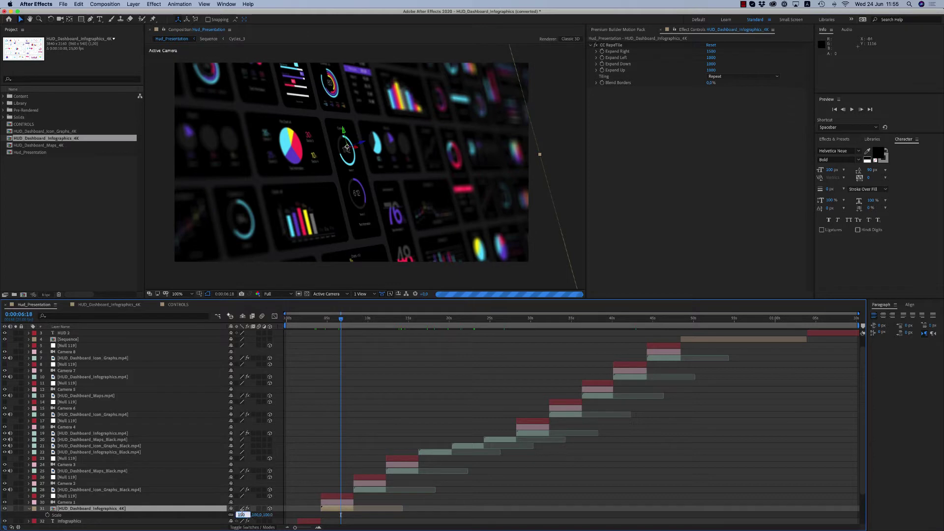
type("50")
key("Return")
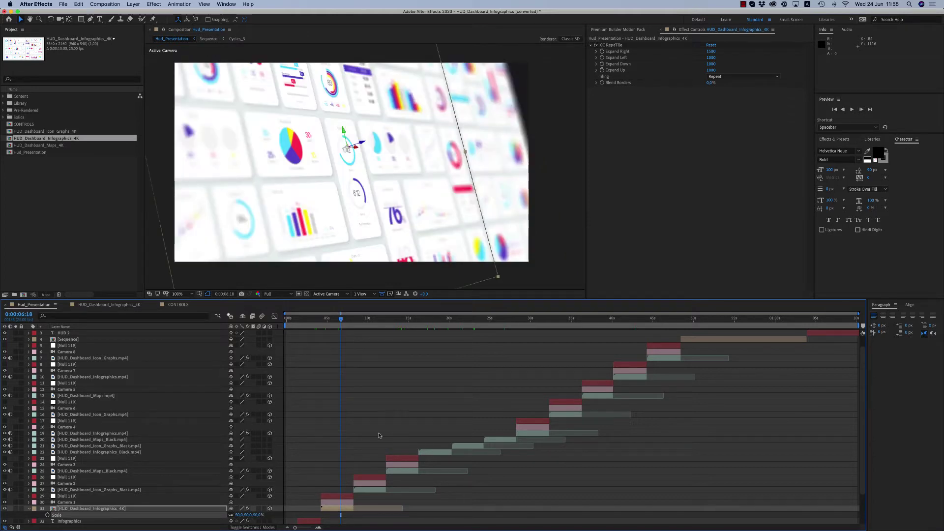
left_click(393, 427)
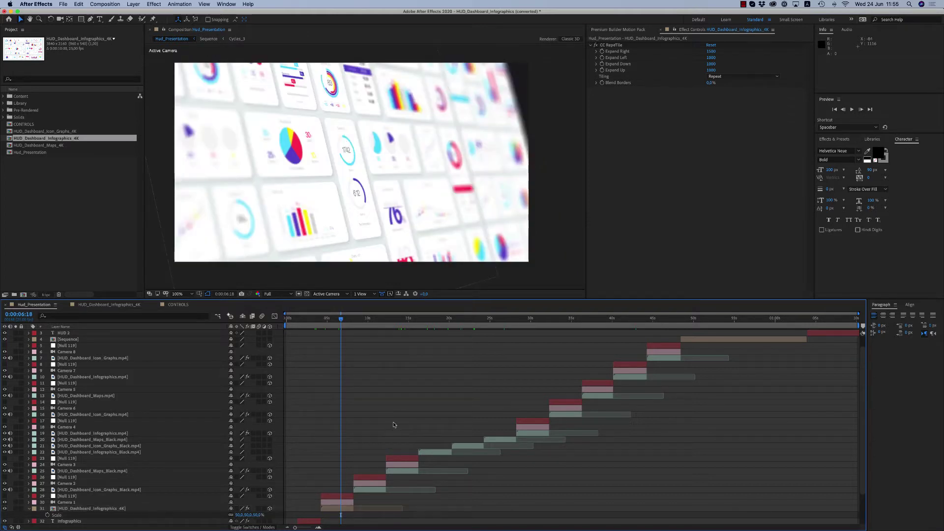
- Set the Fill color of the White Solid 1 background layer behind the first camera shots to white in Hud_Presentation
scroll(373, 435, "down", 3)
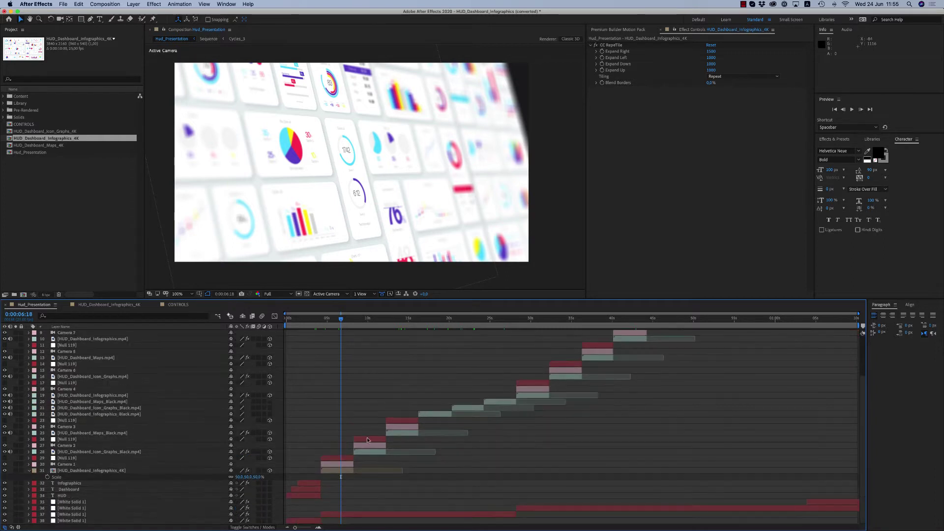
left_click(364, 515)
left_click(611, 45)
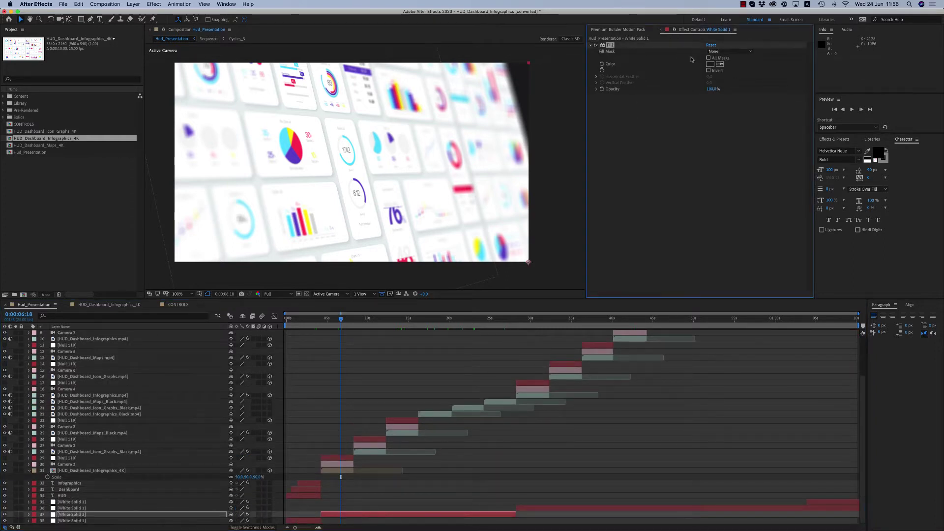
left_click(711, 65)
key("Escape")
left_click(351, 249)
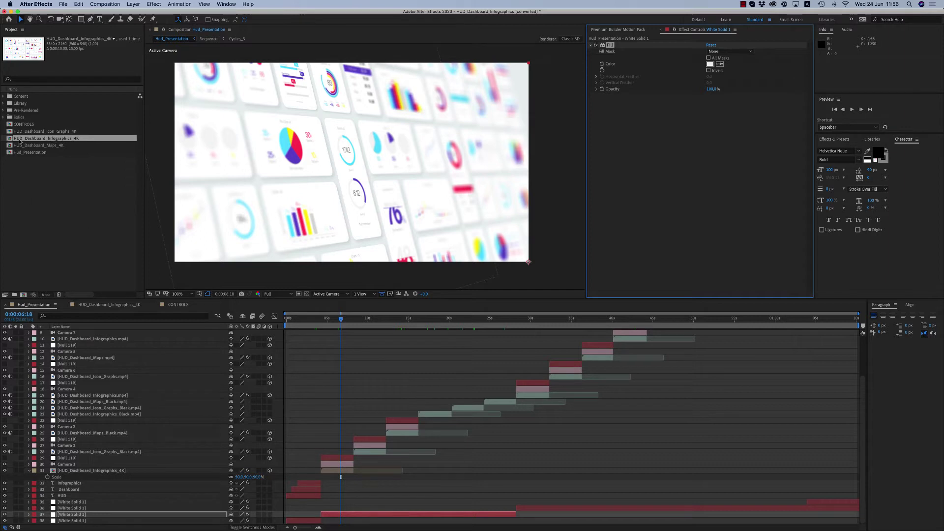
- Undo the recent edits back to the original HUD_Dashboard_Infographics_Black.mp4 layer in Hud_Presentation
left_click(247, 217)
key("super+z")
key("super+z")
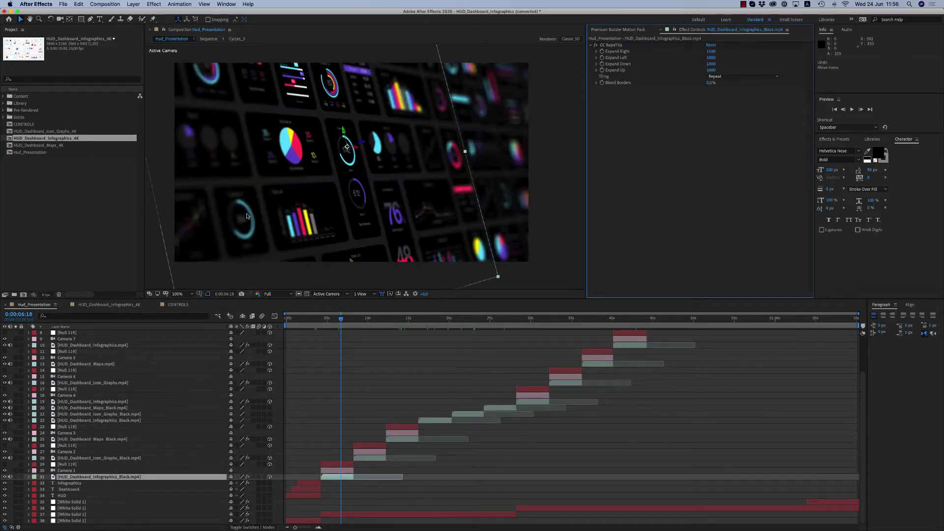
- Switch to the CONTROLS composition and show its layout guides
left_click(341, 404)
key("space")
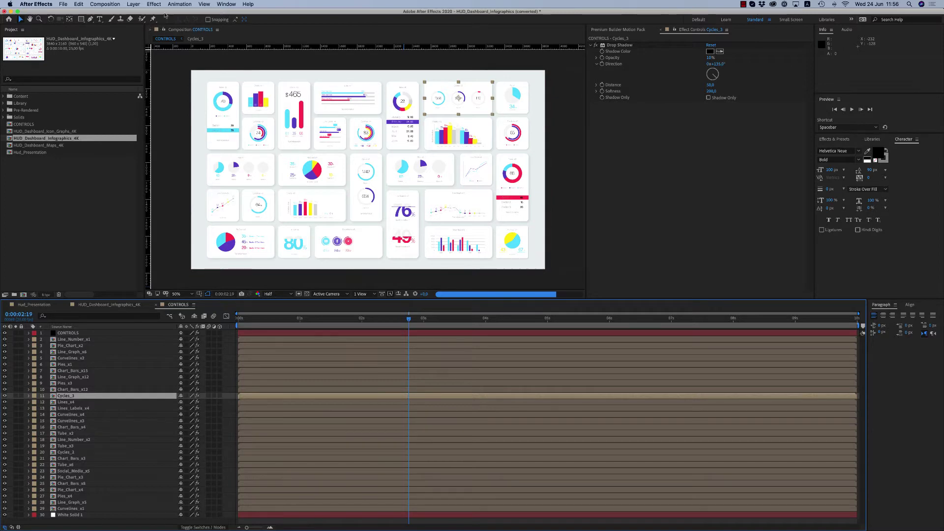
left_click(203, 4)
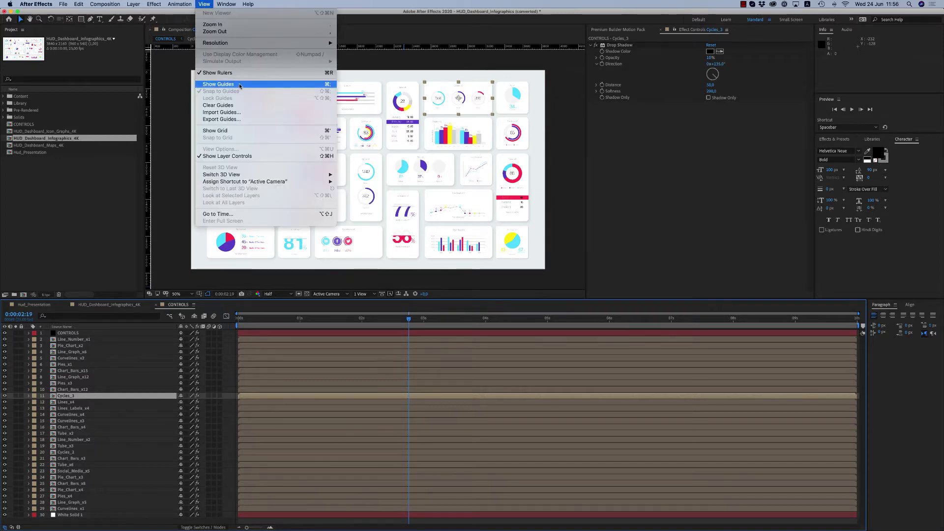
left_click(221, 84)
- Examine how the guides frame the infographic cards, both up close and across the whole CONTROLS composition
key("period")
key("period")
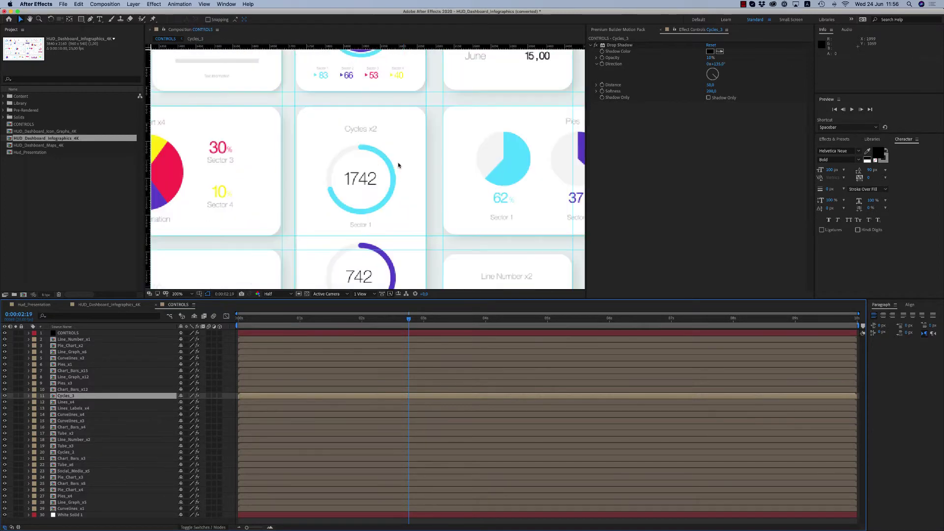
key("comma")
key("comma")
key("comma")
key("comma")
key("comma")
key("comma")
key("comma")
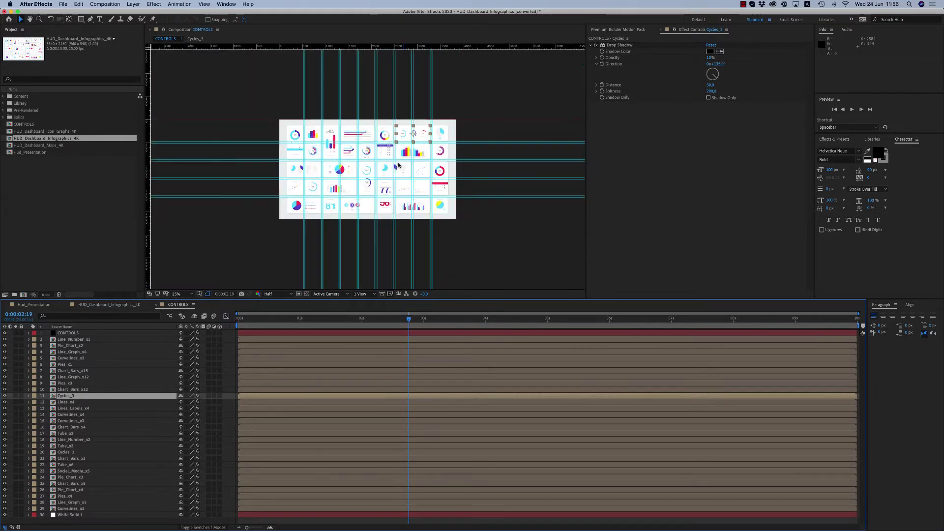
key("period")
key("period")
key("period")
key("period")
key("period")
key("comma")
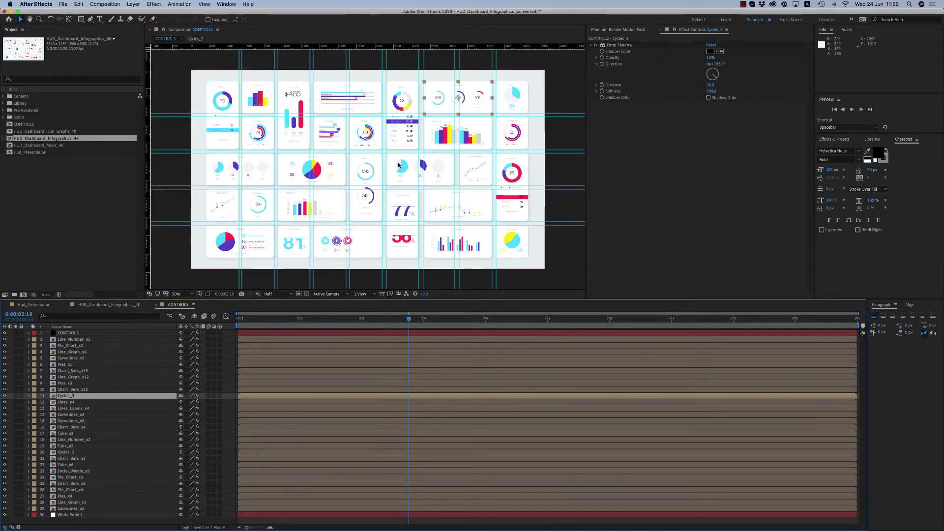
- Hide the guides in the CONTROLS composition while keeping the rulers shown
left_click(204, 4)
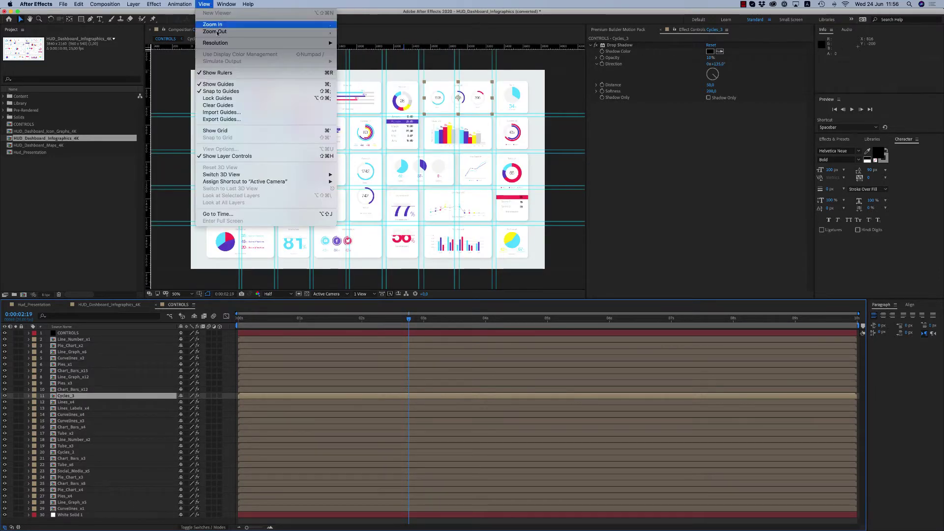
left_click(216, 72)
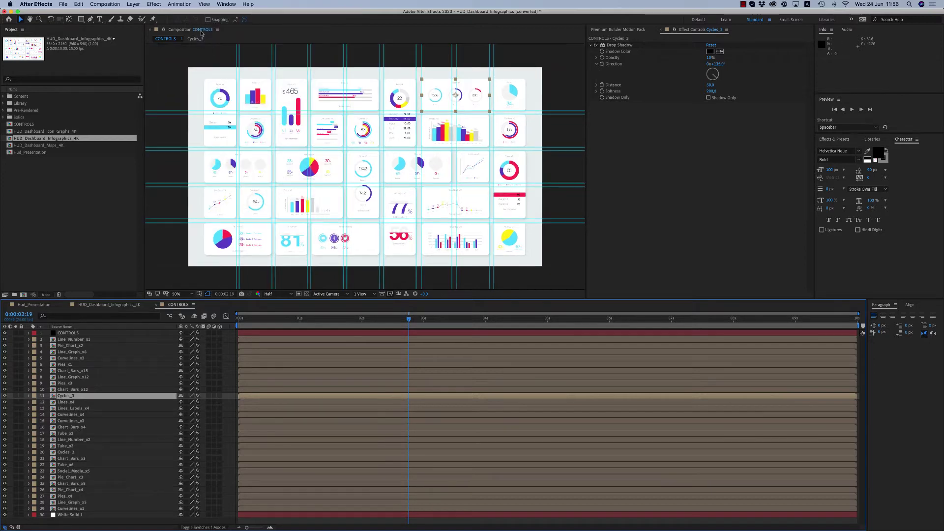
left_click(203, 4)
left_click(231, 72)
left_click(204, 4)
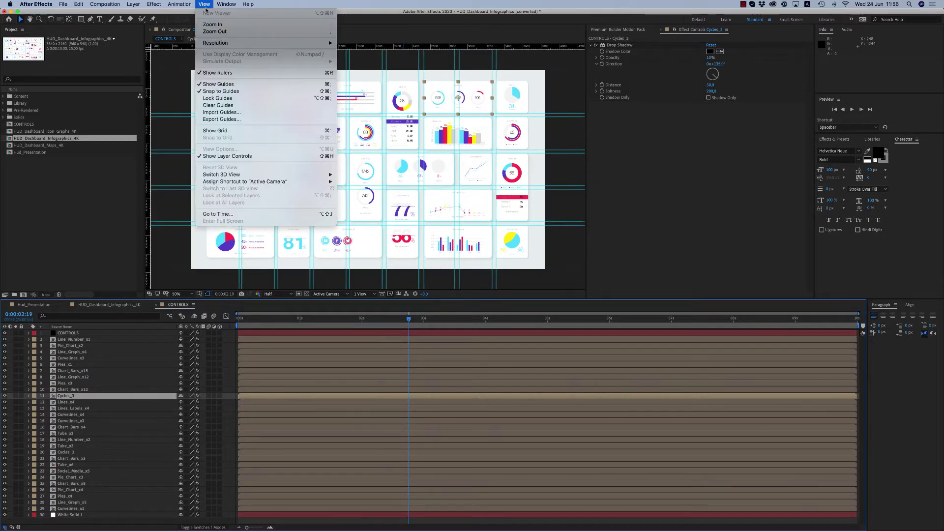
left_click(216, 84)
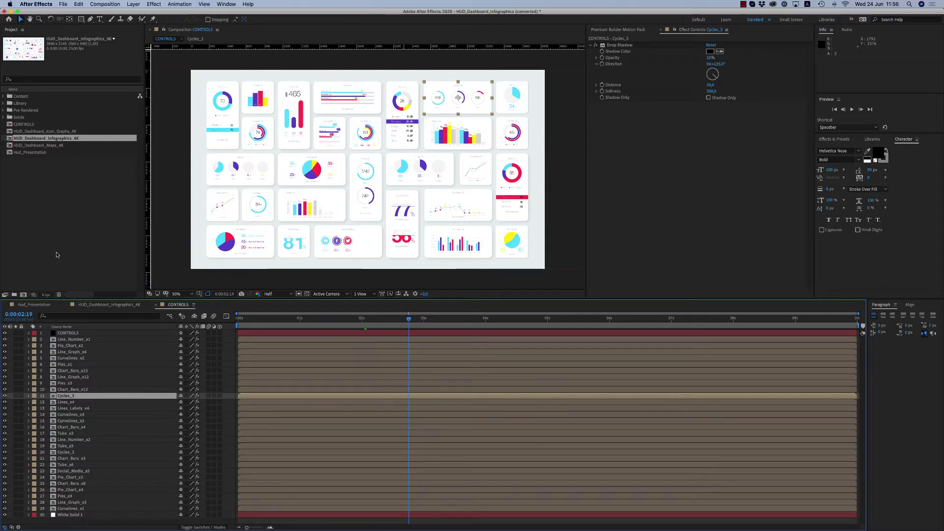
- Open the Chart_Bars_x3 composition from the Infographics folder inside Content and advance the time to 0:00:03:09
left_click(32, 184)
left_click(3, 96)
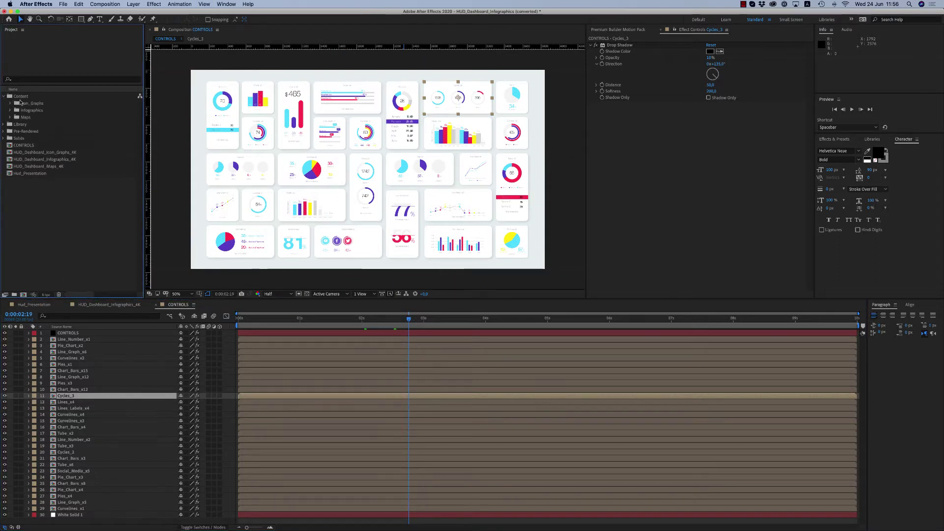
left_click(27, 111)
left_click(10, 110)
double_click(42, 110)
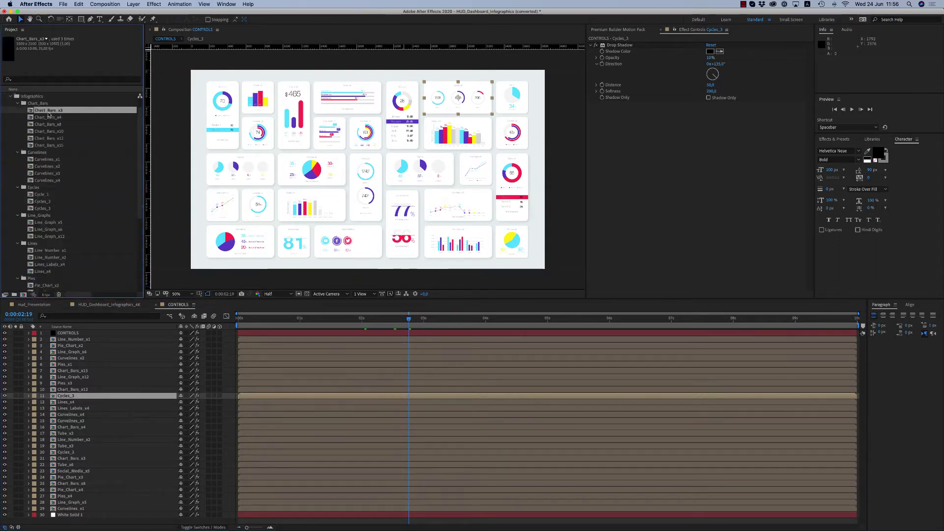
scroll(393, 175, "down", 1)
left_click_drag(380, 149, 413, 196)
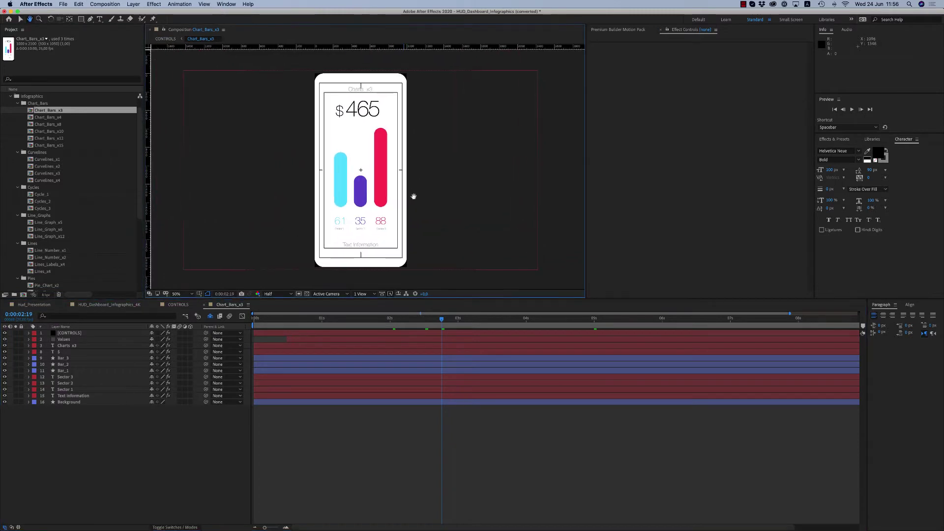
key("space")
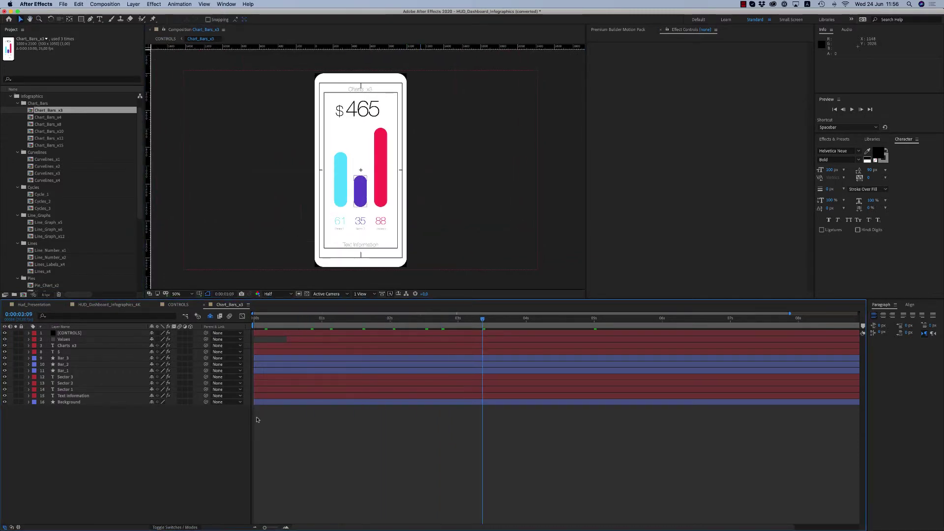
- Try a larger card Roundness and a value of 0 on the CONTROLS layer of Chart_Bars_x3
left_click(72, 334)
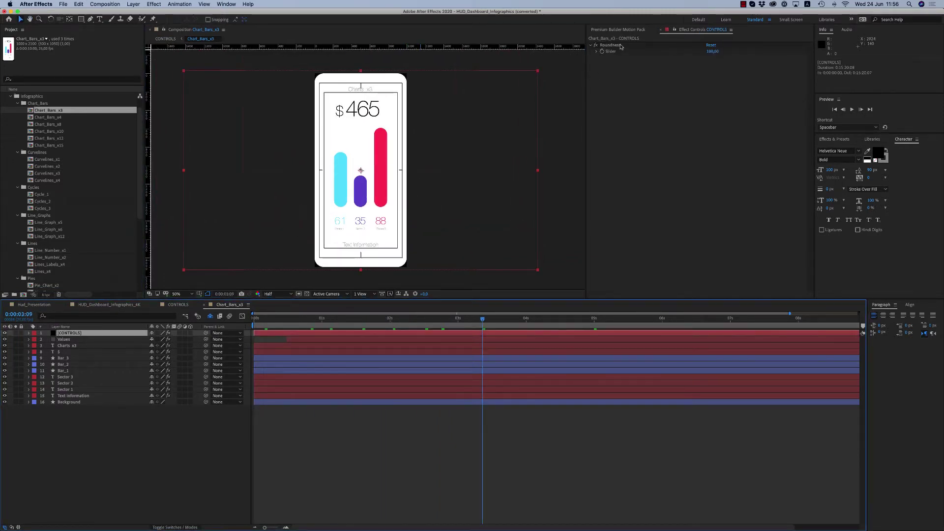
left_click_drag(467, 112, 480, 141)
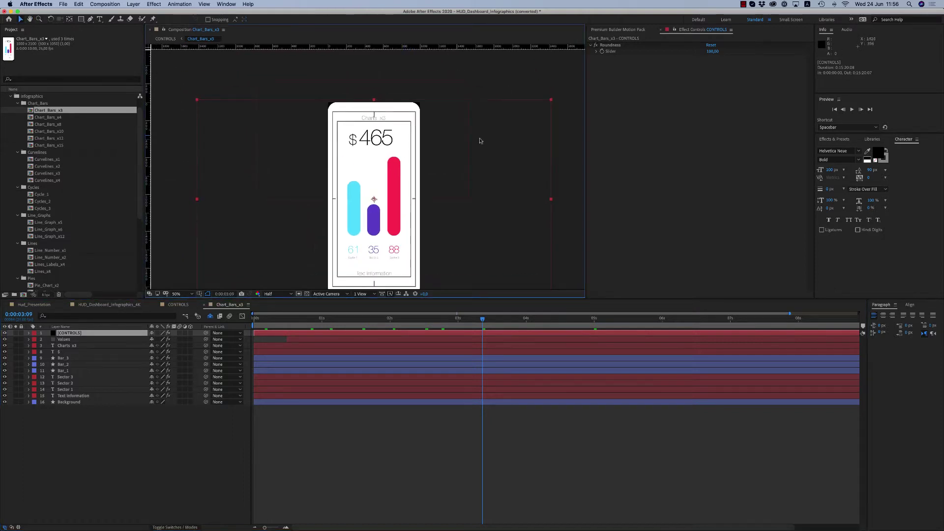
left_click(619, 45)
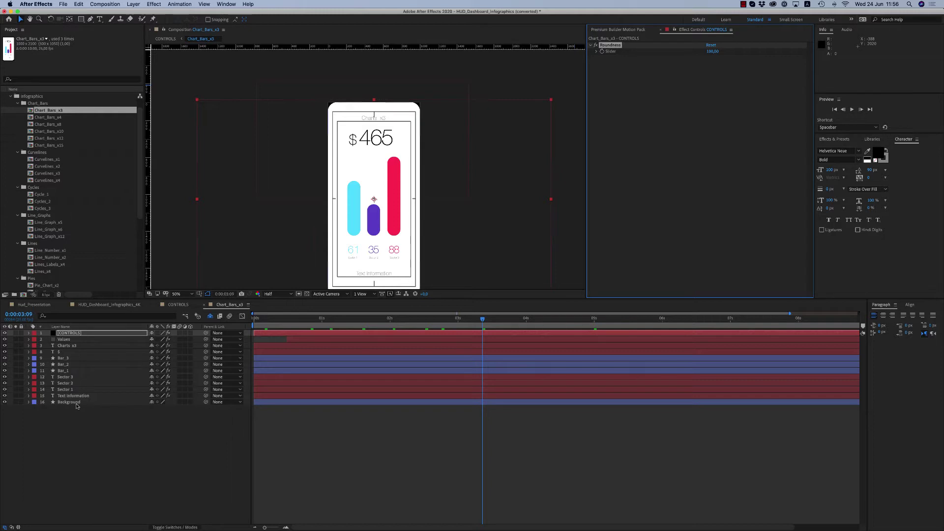
left_click(712, 51)
key("Return")
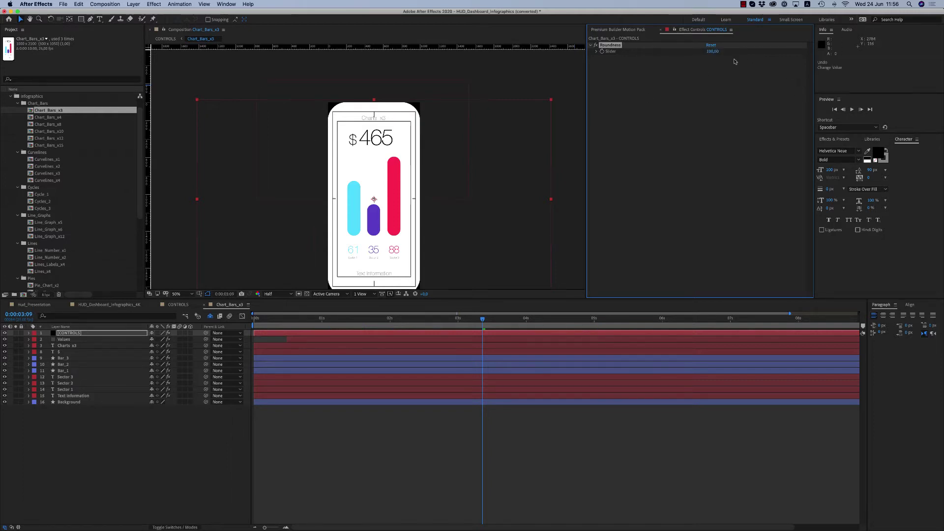
left_click(713, 51)
type("0")
key("Return")
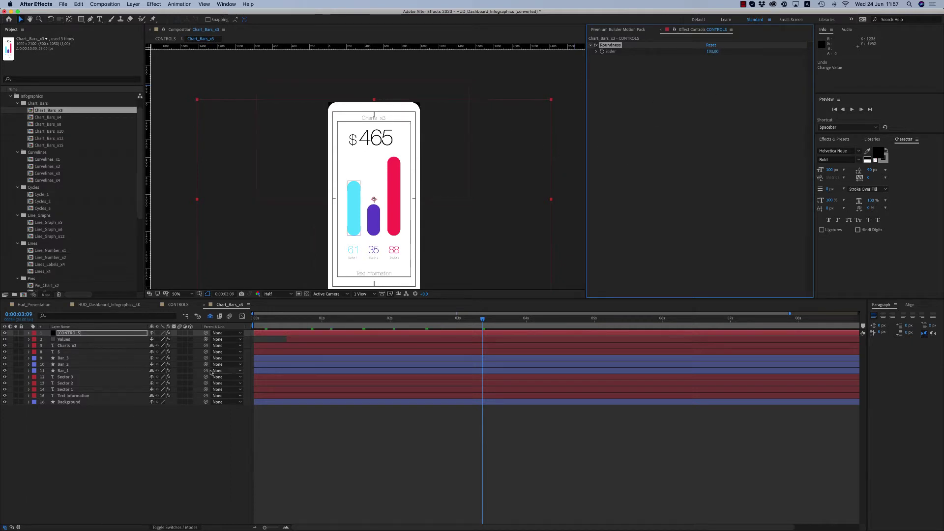
- Inspect the Bar_Width and Value sliders of the Values layer, and close the Chart_Bars_x3 composition
left_click(129, 342)
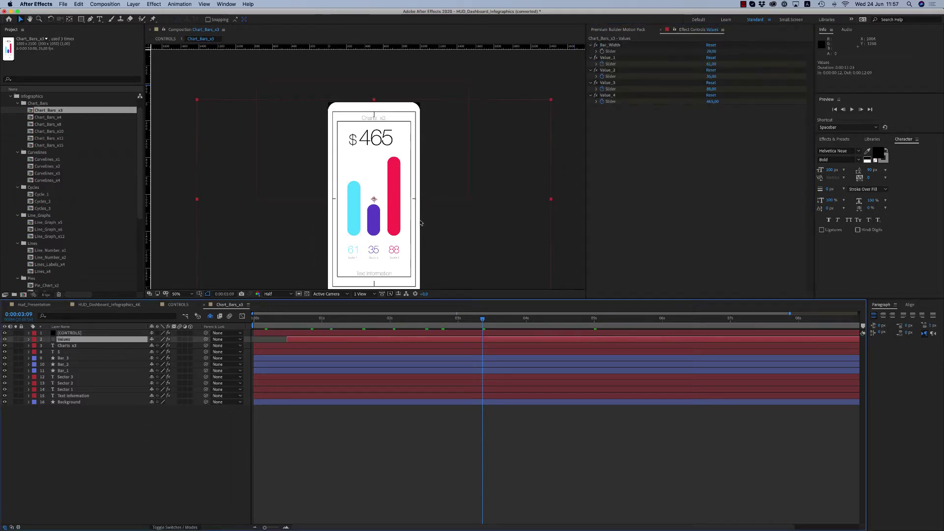
left_click_drag(421, 226, 403, 184)
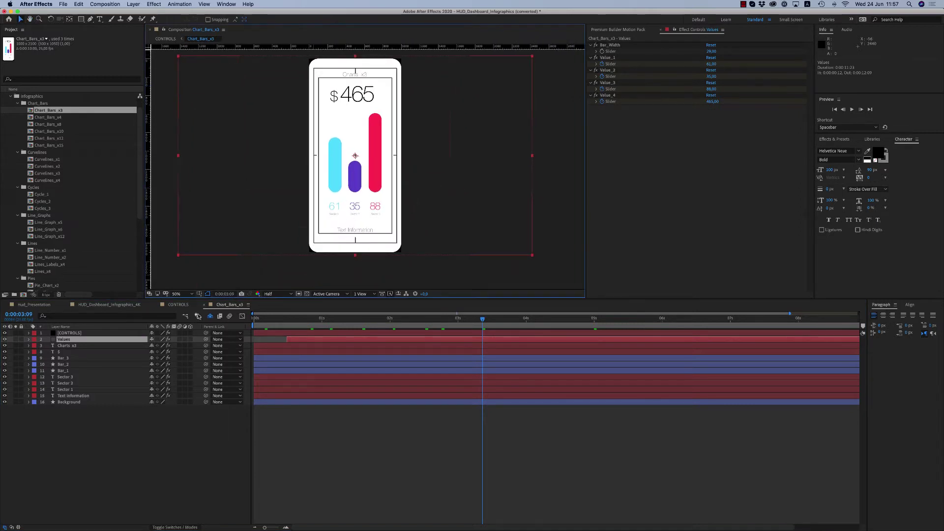
left_click(204, 305)
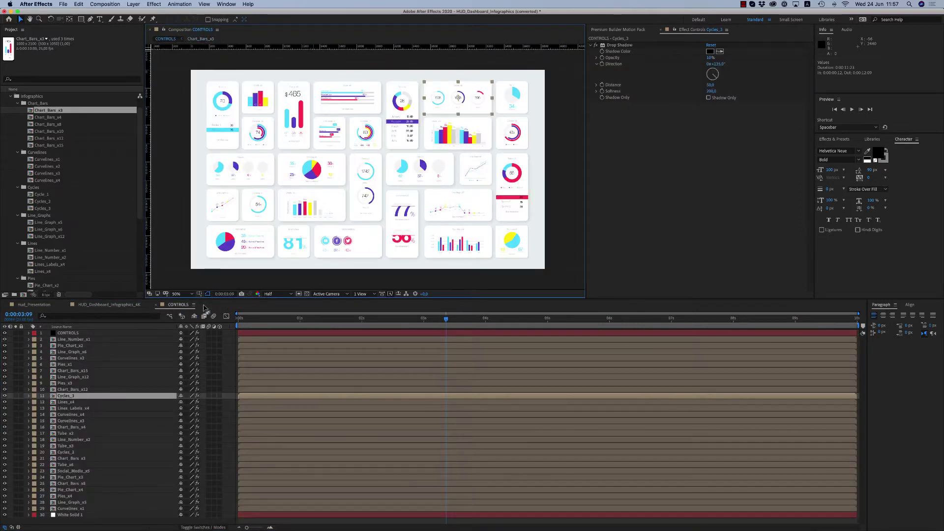
- Return from the CONTROLS layer view to the composition and lock the White Solid 1 background layer
double_click(317, 206)
left_click(228, 30)
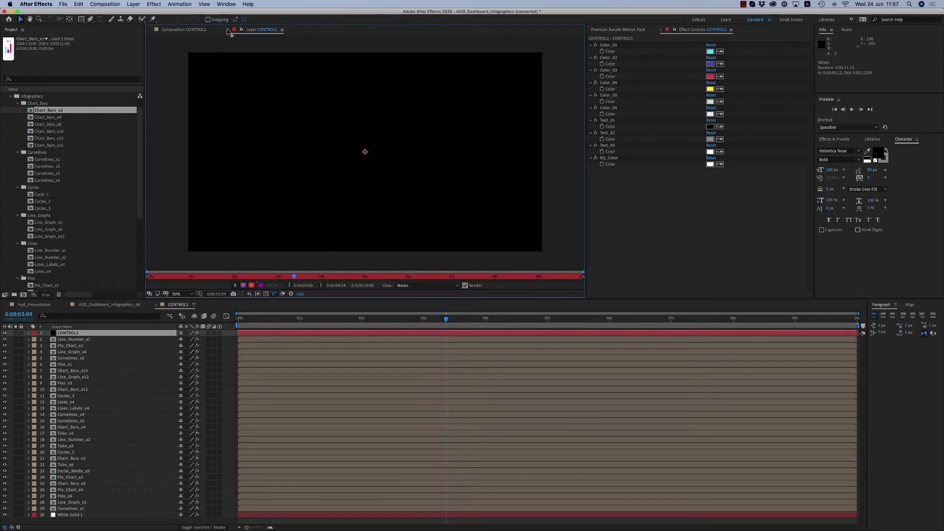
left_click(21, 515)
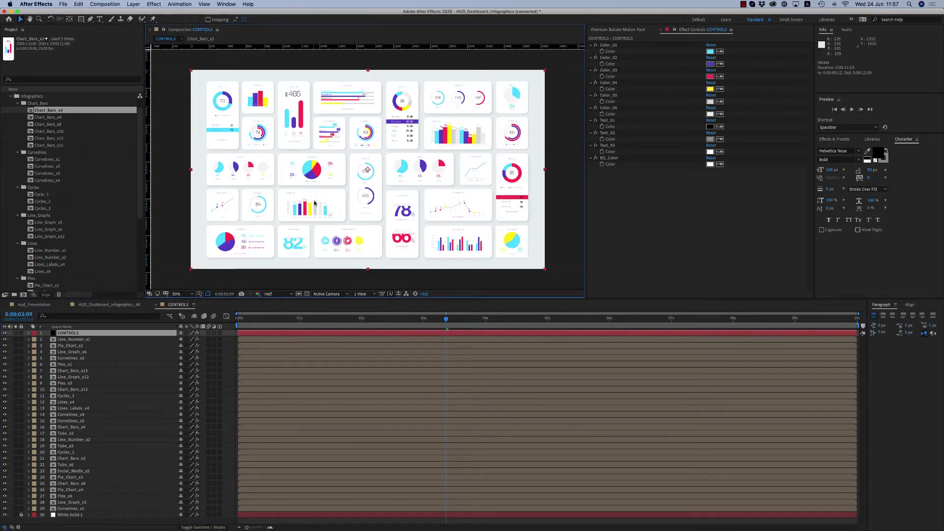
- Open the Chart_Bars_x8 composition from its card in the CONTROLS composition and go to 0:00:04:11
left_click(331, 284)
left_click(63, 334)
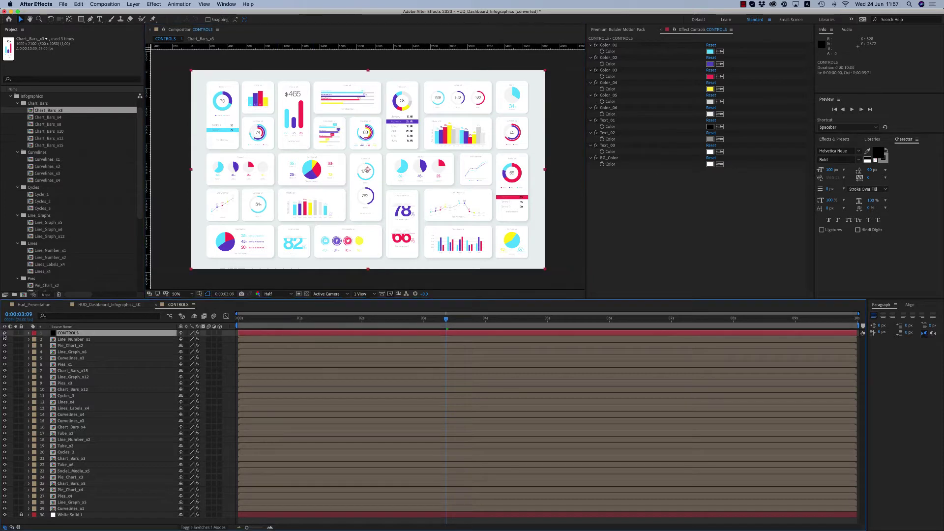
left_click(320, 214)
double_click(297, 205)
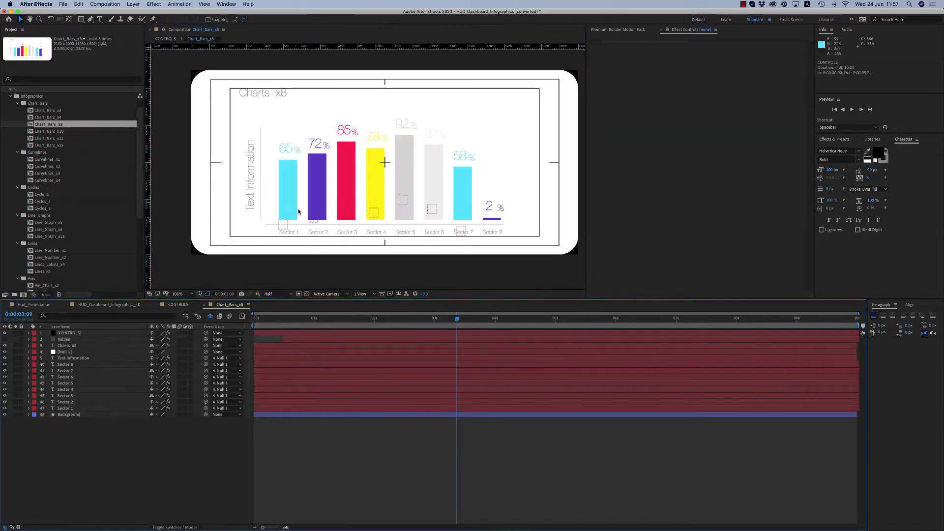
left_click_drag(480, 318, 520, 320)
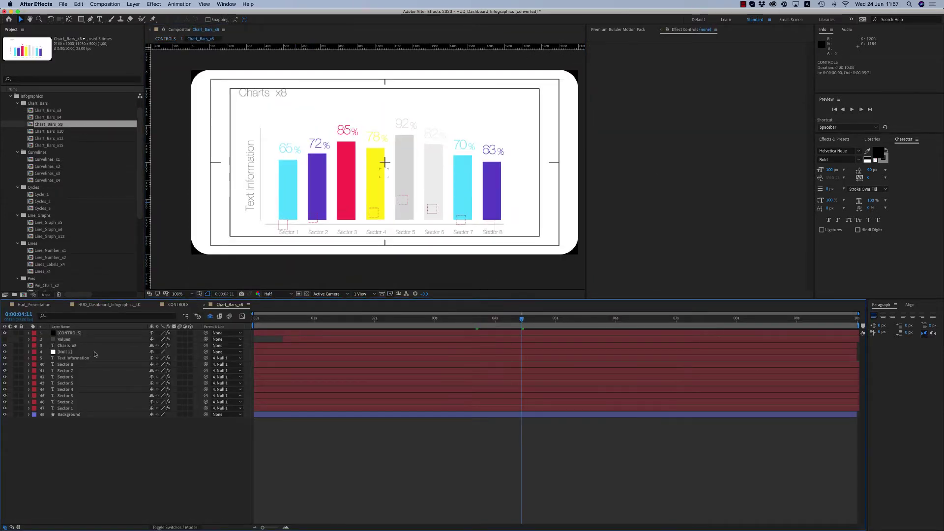
- Turn off the visibility of null layers 1 to 8 among the shy layers of Chart_Bars_x8, and hide the shy layers again
left_click(210, 317)
left_click(211, 317)
left_click(210, 317)
left_click(211, 317)
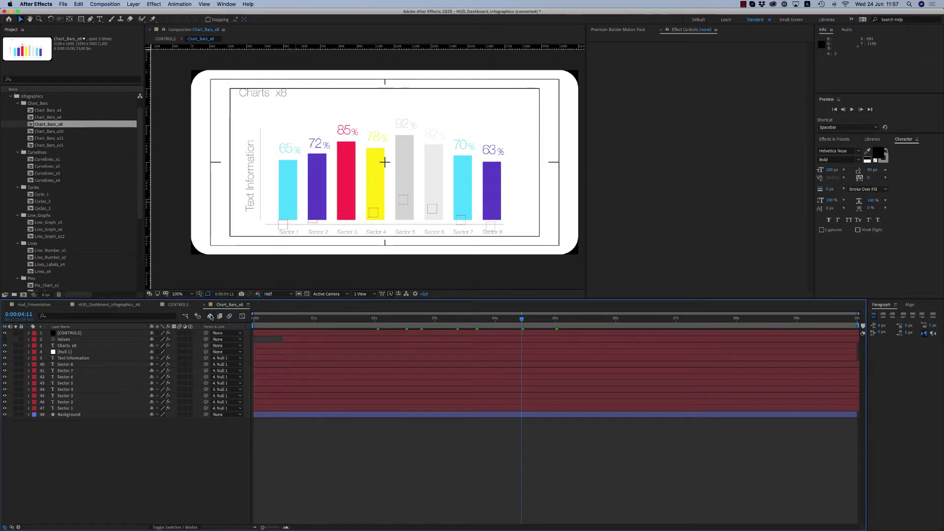
left_click(211, 317)
left_click(60, 421)
left_click(60, 378, "shift")
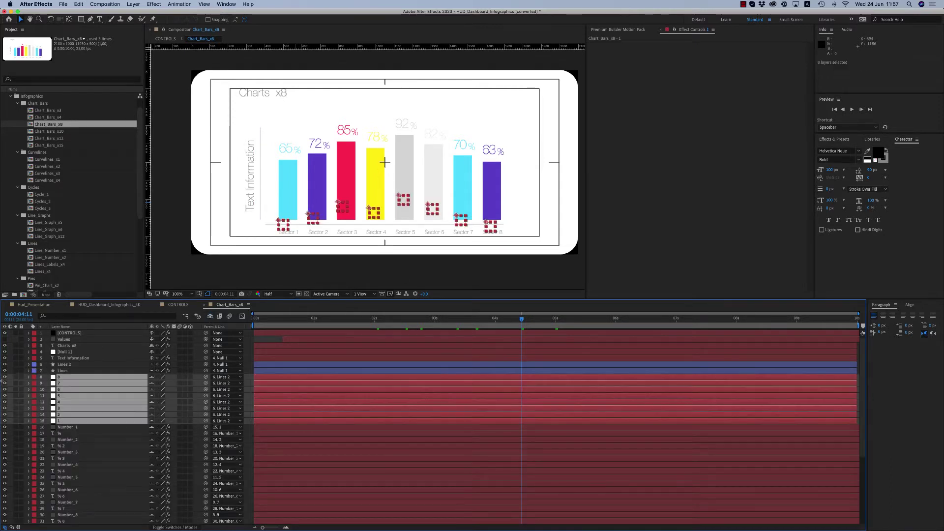
left_click_drag(4, 378, 4, 421)
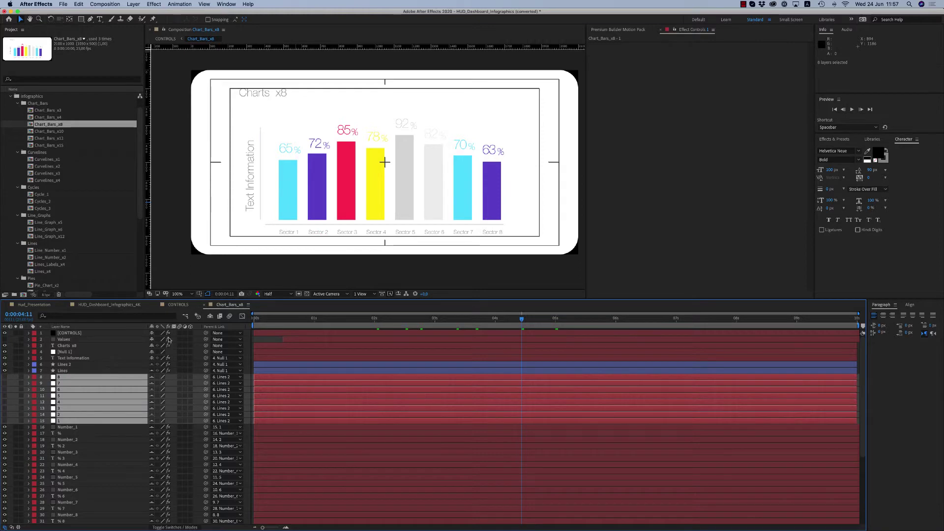
left_click(210, 316)
- Reveal the slider keyframes of the Values layer in Chart_Bars_x8 and scrub the chart animation to 0:00:02:22
left_click(64, 339)
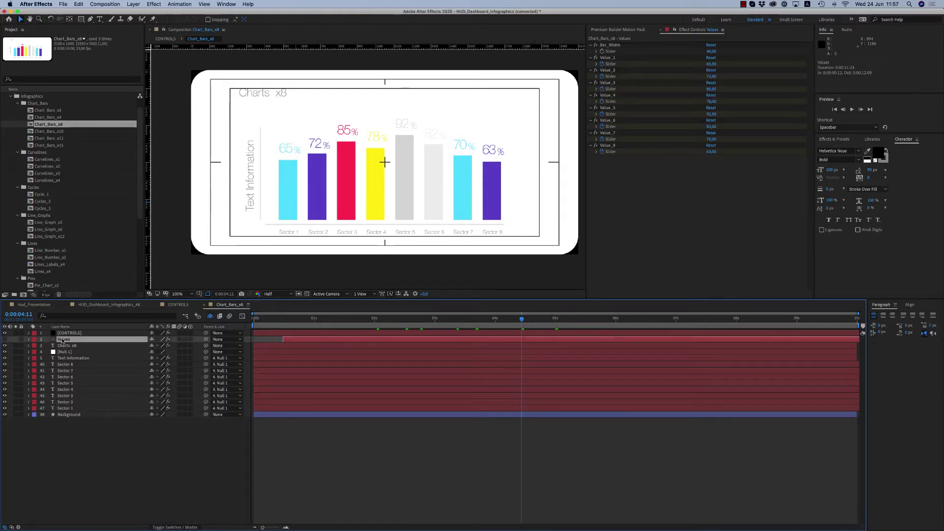
key("u")
left_click_drag(338, 323, 428, 325)
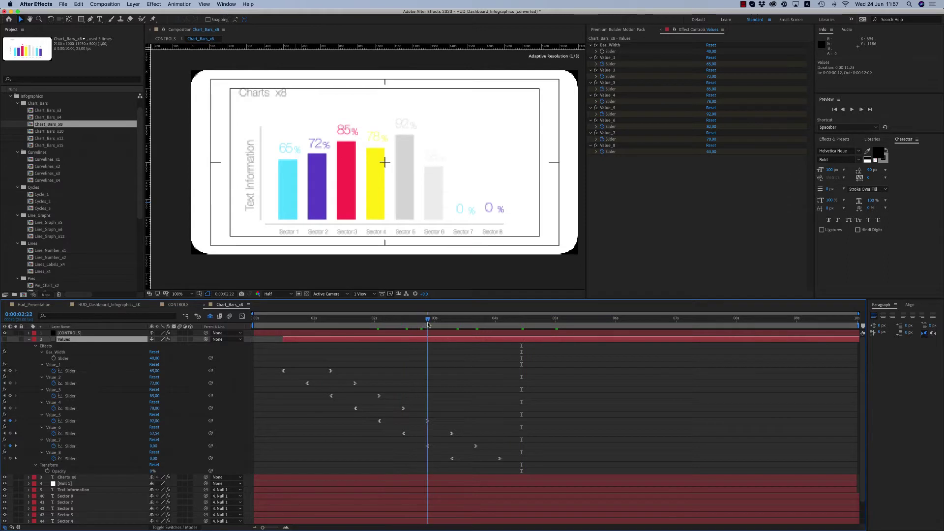
- Try a different Value_5 slider value at its end keyframe in Chart_Bars_x8 and undo the change
left_click(428, 422)
mouse_move(155, 421)
left_mouse_down()
mouse_move(131, 421)
mouse_move(162, 421)
left_mouse_up()
key("super+z")
- Set the Value_3 slider to 71 at 0:00:02:02 and collapse the Values layer's properties
left_click_drag(427, 318, 379, 318)
mouse_move(154, 398)
left_mouse_down()
mouse_move(126, 399)
mouse_move(165, 397)
left_mouse_up()
key("super+z")
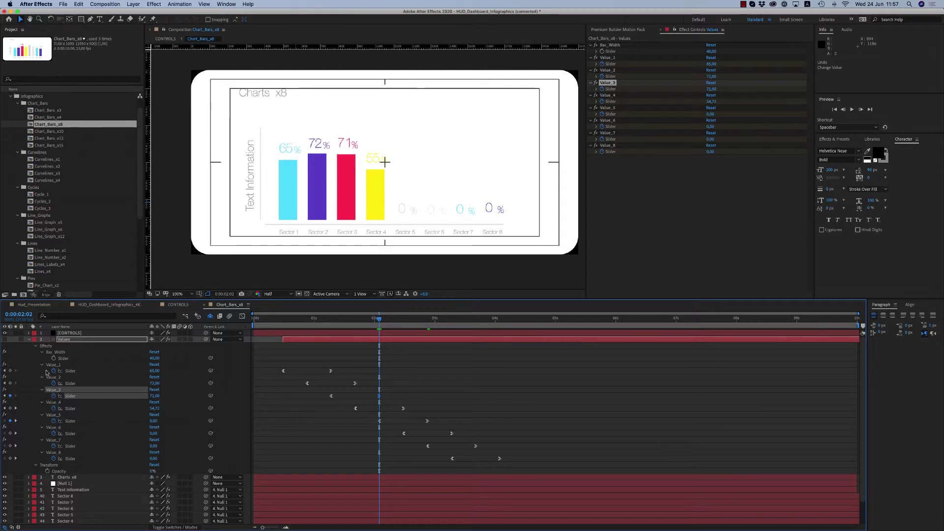
left_click(28, 339)
left_click(135, 444)
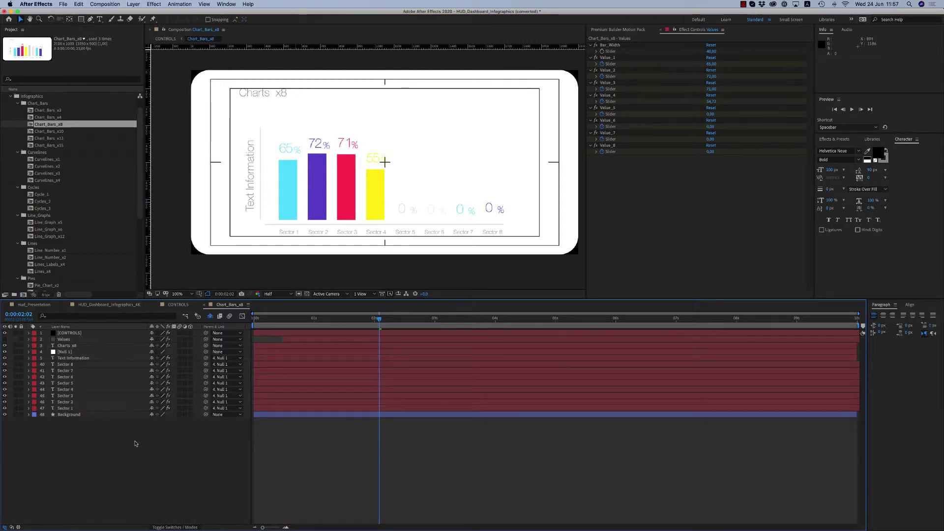
- Preview the Chart_Bars_x8 animation and check which bar labels the Sector text layers control
key("space")
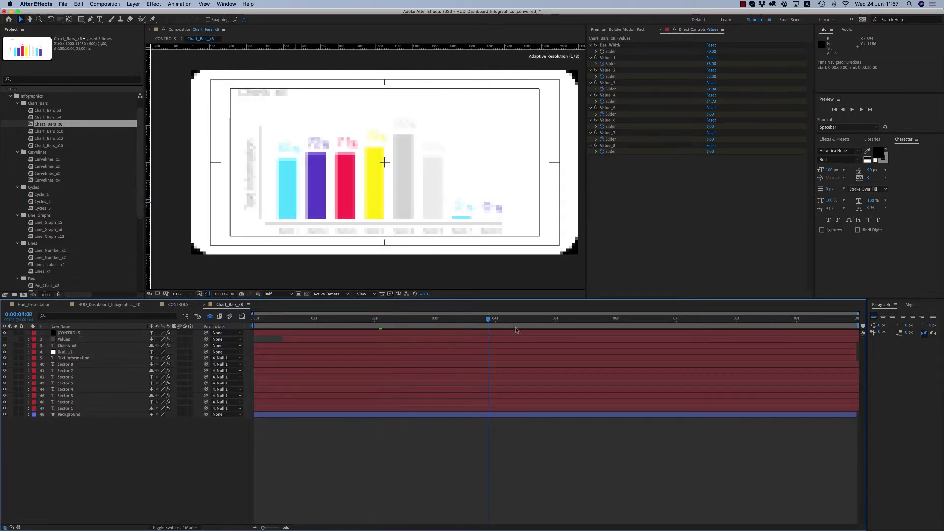
left_click(72, 409)
left_click(69, 401)
left_click(66, 389)
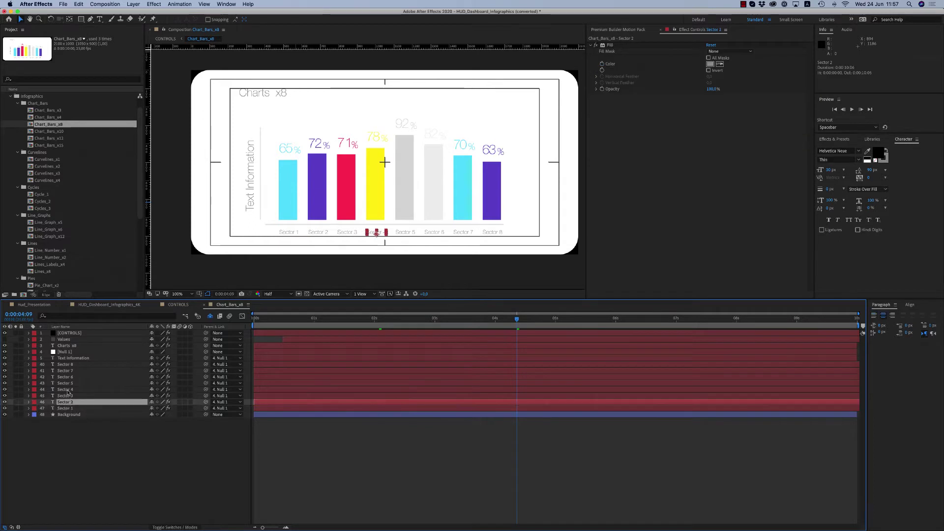
left_click(124, 436)
key("space")
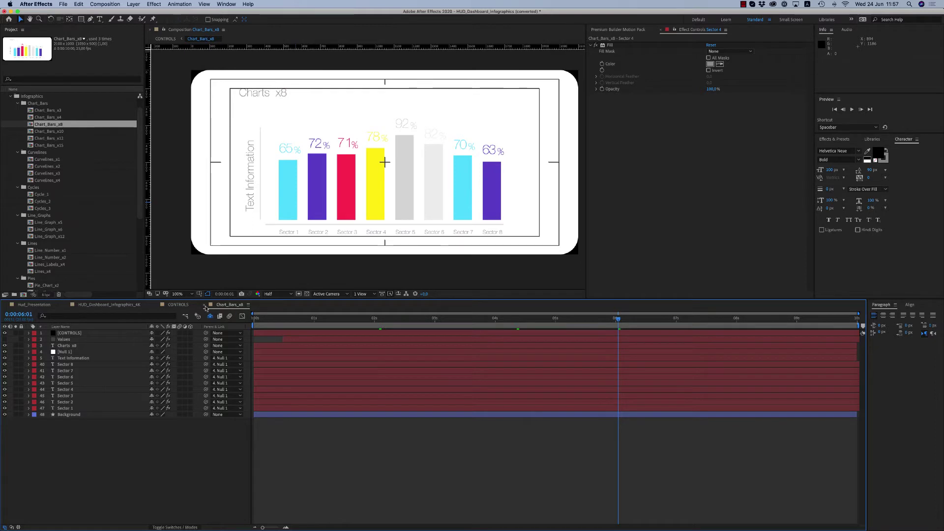
- Close Chart_Bars_x8 and open the Chart_Bars_x4 composition from the project's Chart_Bars folder
left_click(205, 305)
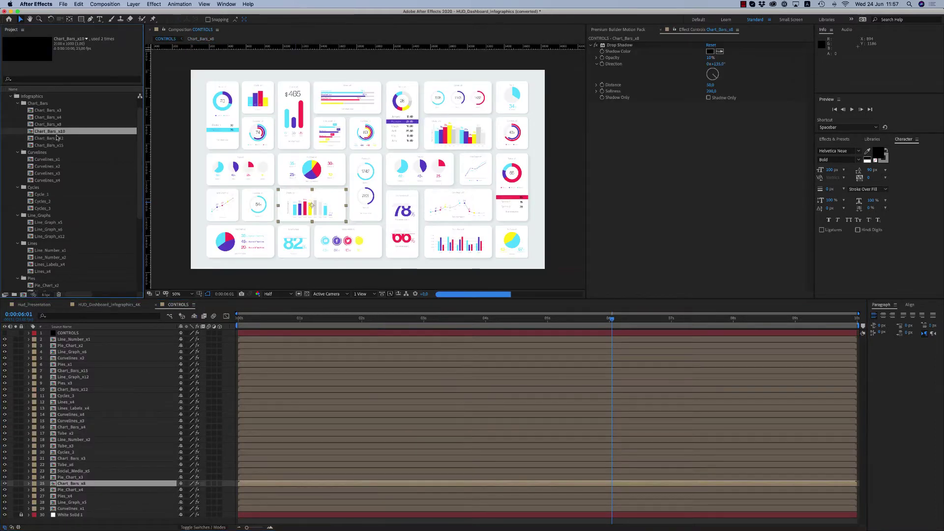
left_click(53, 111)
left_click(54, 117)
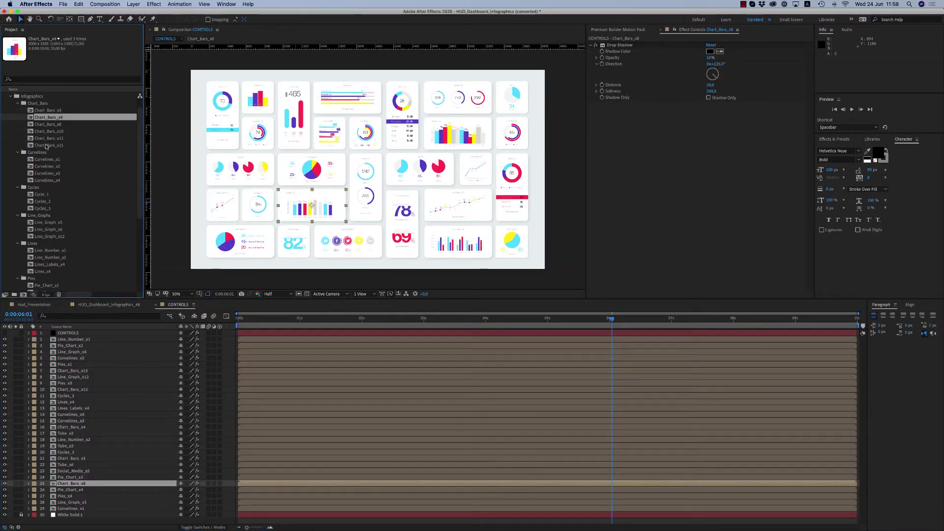
double_click(45, 118)
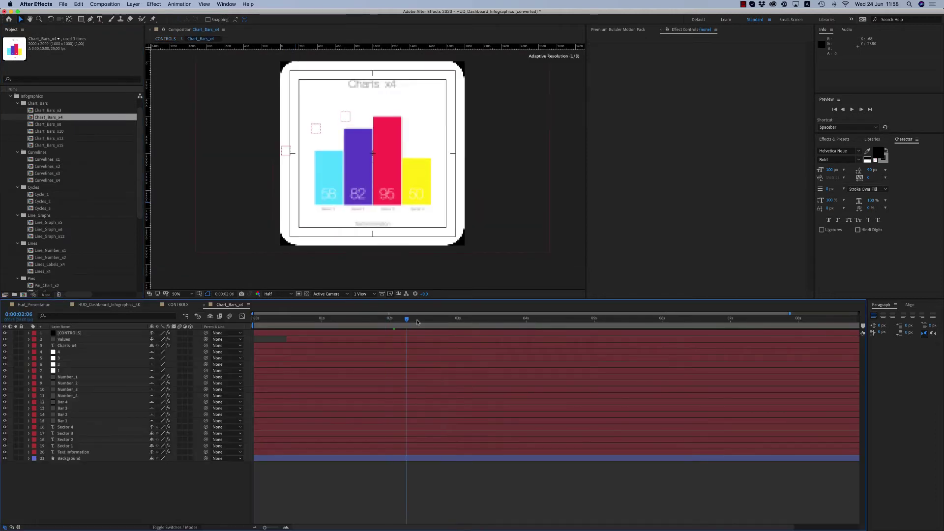
- Turn off the visibility of null layers 1 to 4 in Chart_Bars_x4 and hide the shy layers
left_click(59, 371)
left_click(58, 352, "shift")
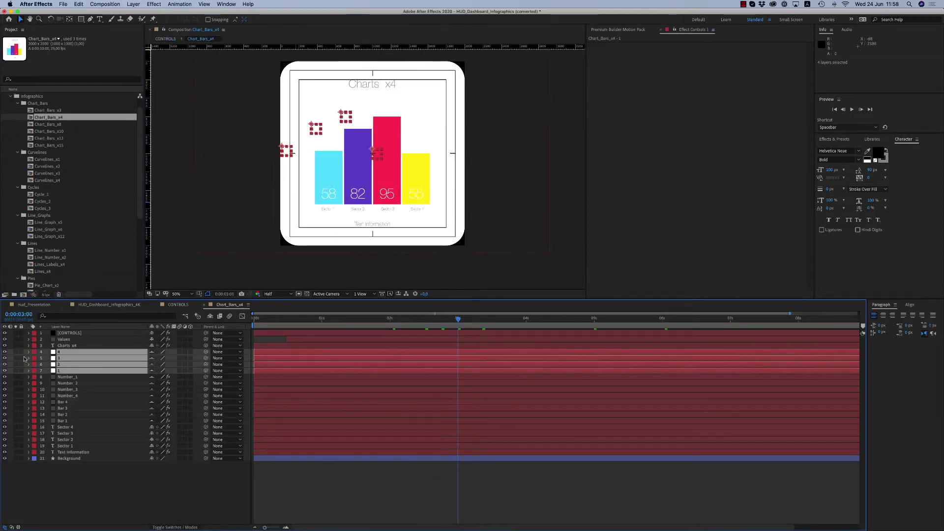
left_click_drag(5, 352, 4, 370)
left_click(210, 316)
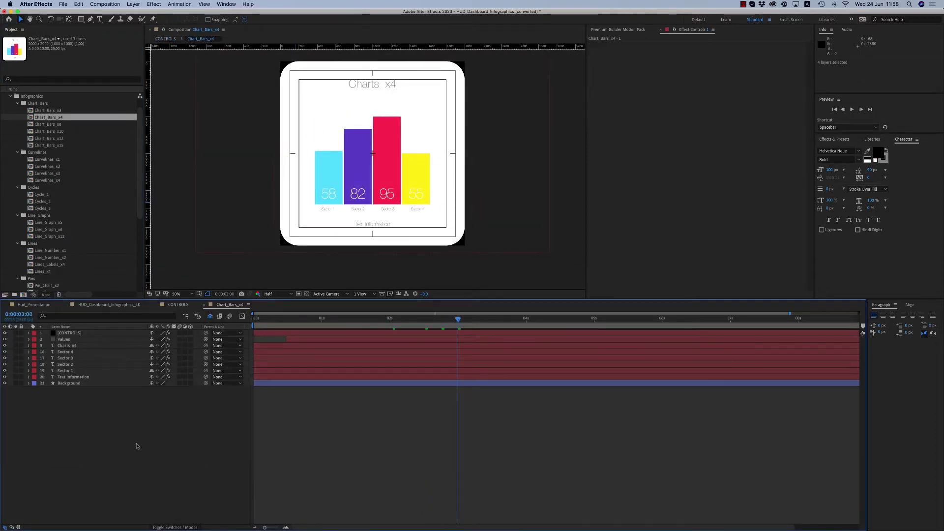
- Reduce the Bar_Width slider of the Values layer in Chart_Bars_x4 to 49
left_click(67, 340)
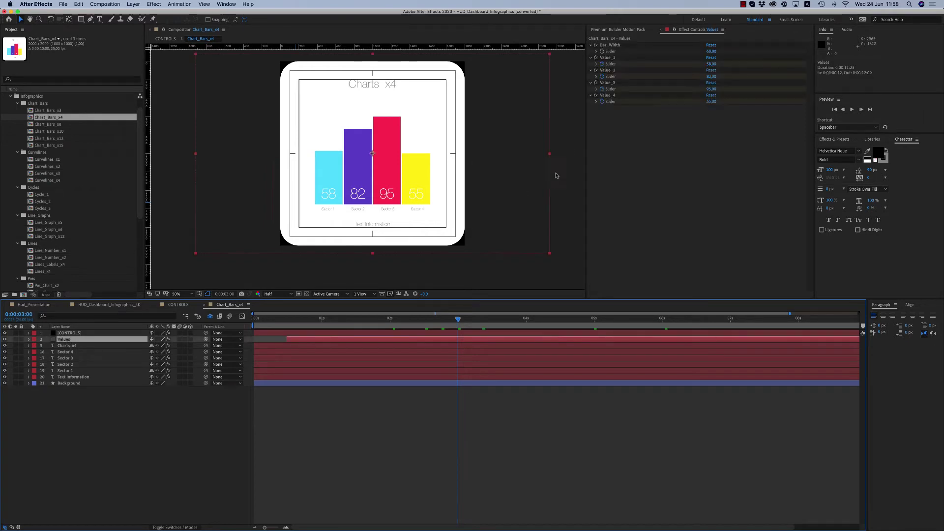
left_click(609, 45)
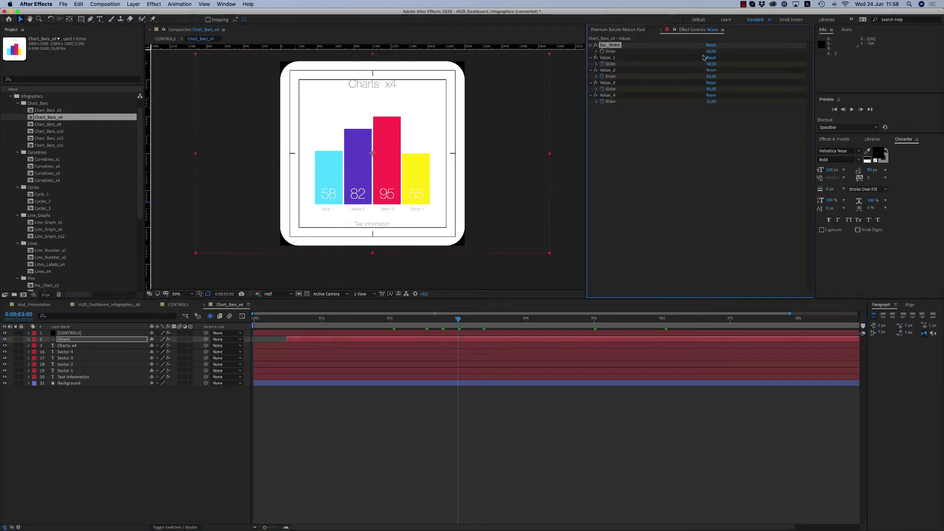
mouse_move(709, 51)
left_mouse_down()
mouse_move(703, 58)
mouse_move(738, 46)
mouse_move(708, 50)
left_mouse_up()
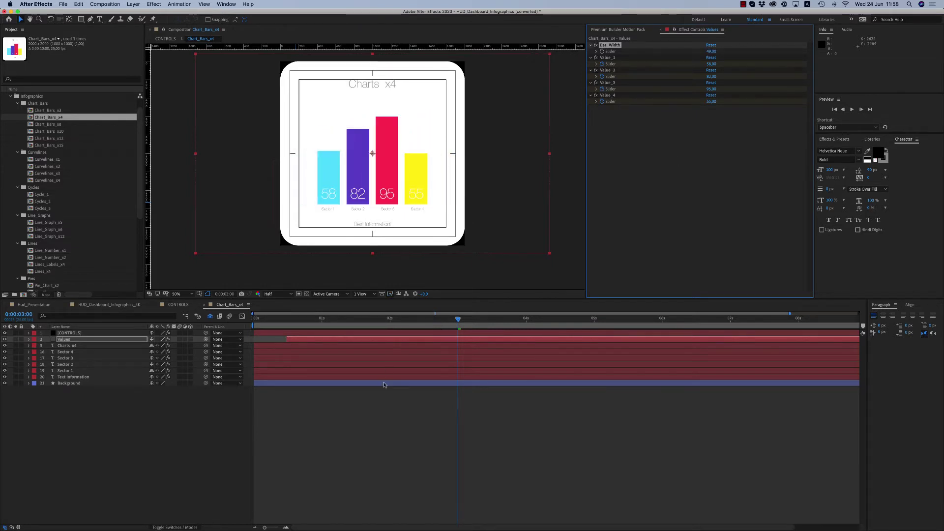
left_click(113, 383)
- Reveal the Values layer's slider keyframes, try Value_2 at 96 at 0:00:01:17, undo the change and collapse the properties
left_click(80, 339)
key("u")
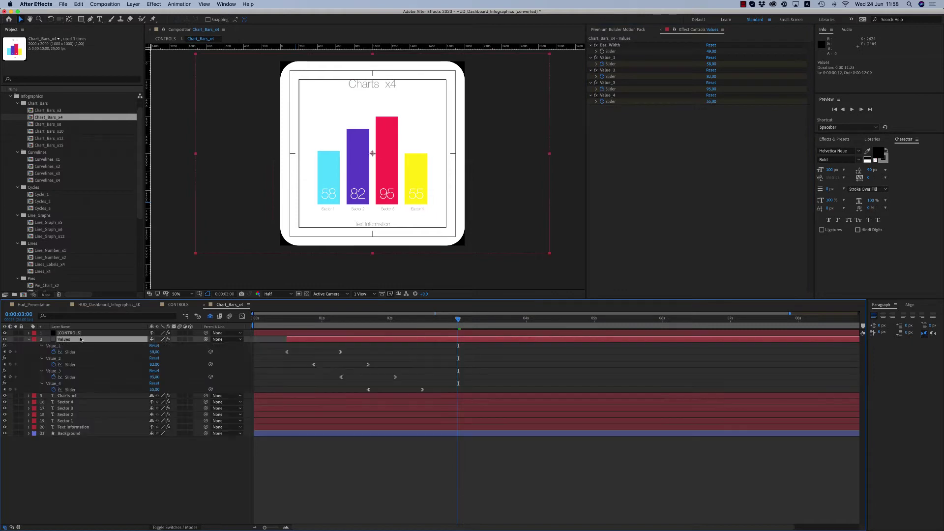
left_click(5, 364)
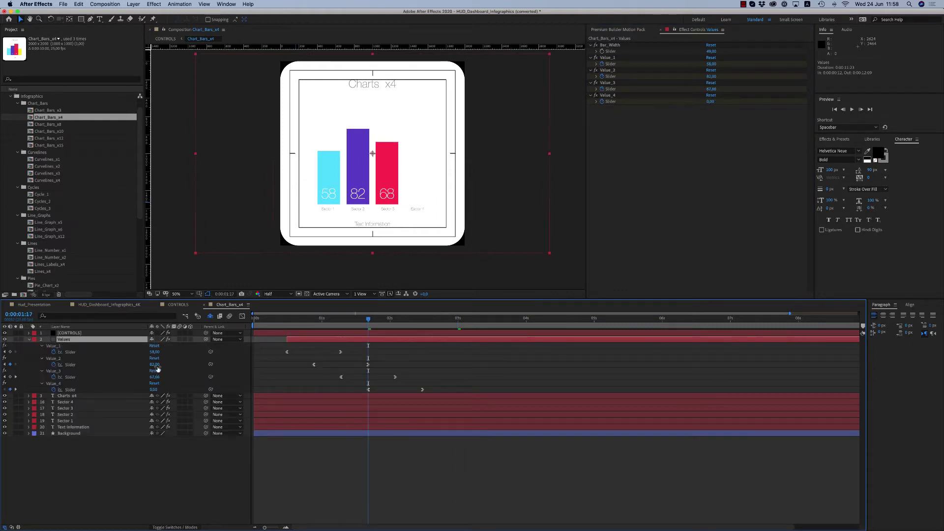
mouse_move(156, 365)
left_mouse_down()
mouse_move(174, 365)
mouse_move(163, 365)
left_mouse_up()
key("super+z")
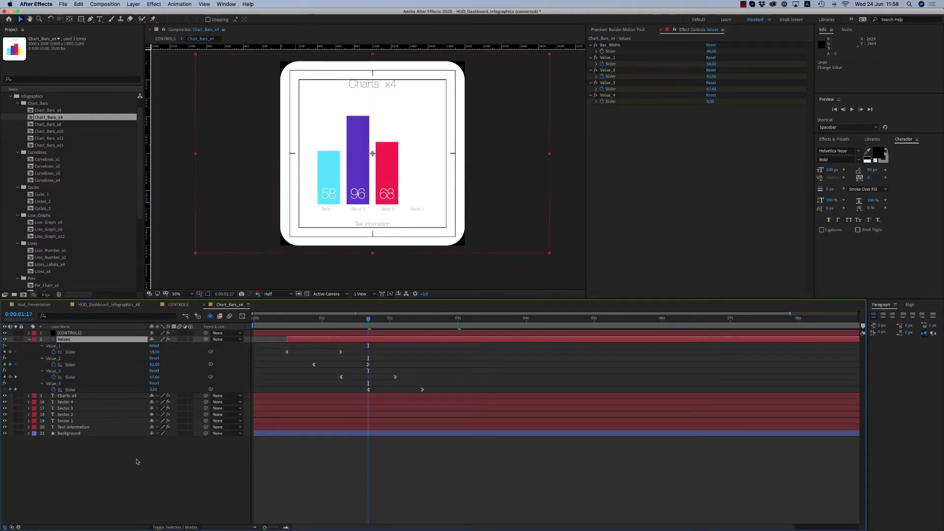
key("super+z")
key("u")
- Close Chart_Bars_x4, open the Pies_x4 composition from its card in CONTROLS and scrub to 0:00:04:09
left_click(204, 305)
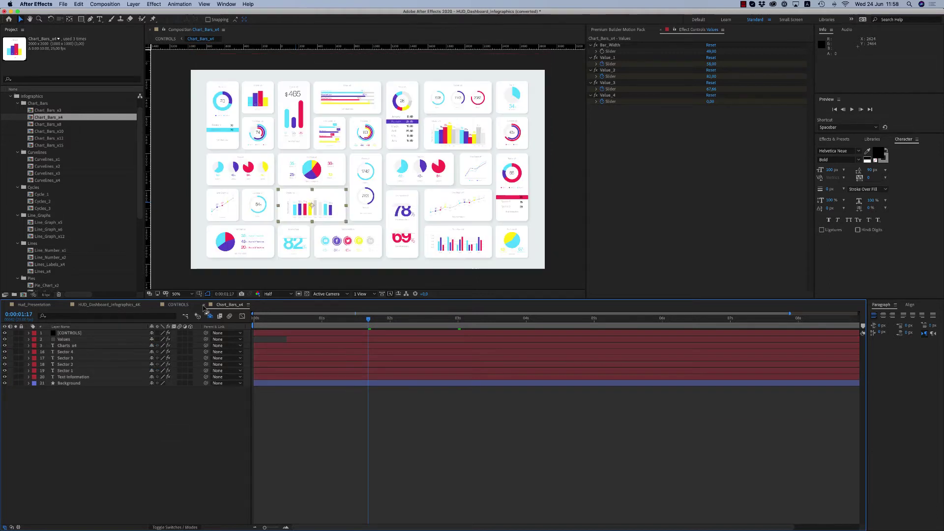
double_click(251, 169)
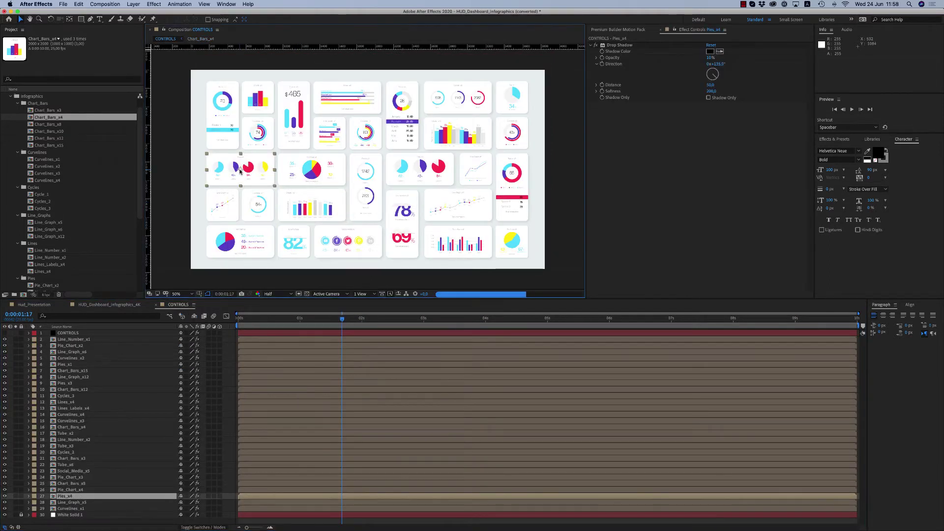
left_click_drag(372, 319, 517, 325)
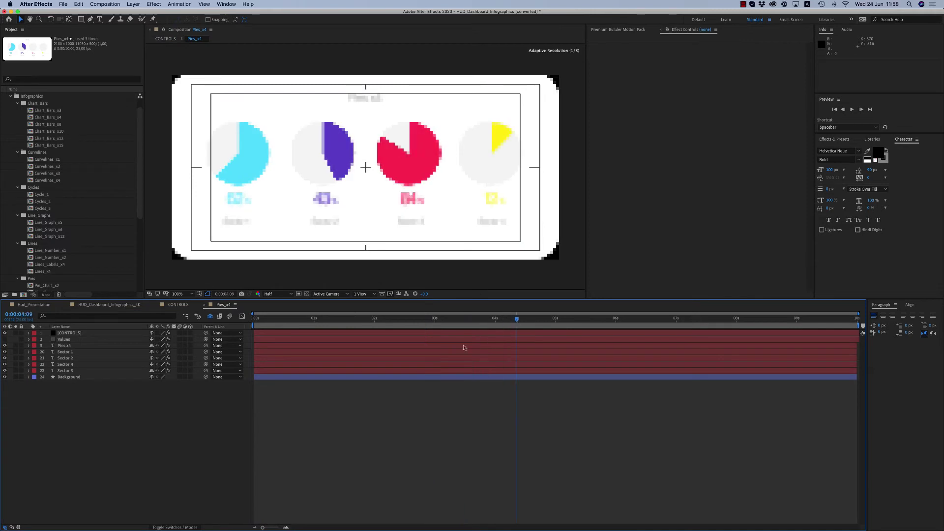
- Reveal the Values keyframes in Pies_x4, try Cycle_3 at 37 at 0:00:04:00, undo the change and collapse the layer
left_click(64, 340)
key("u")
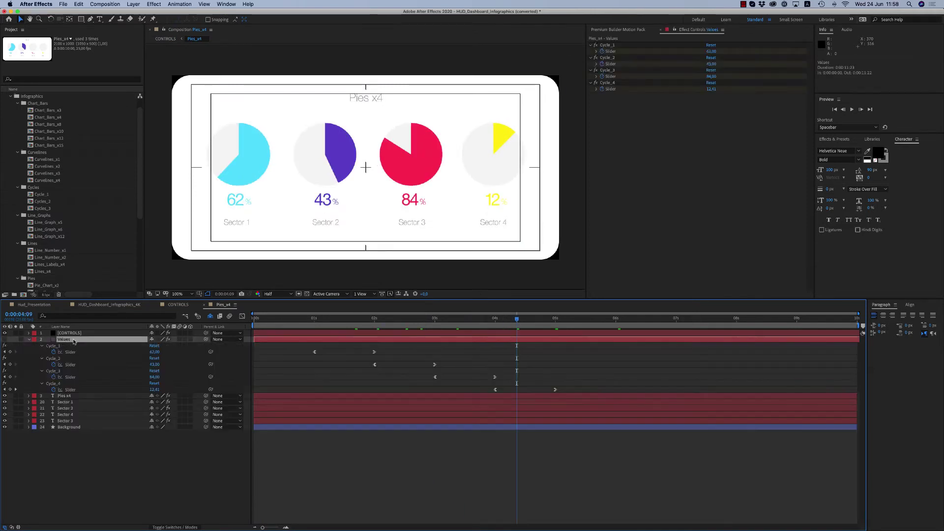
left_click(6, 383)
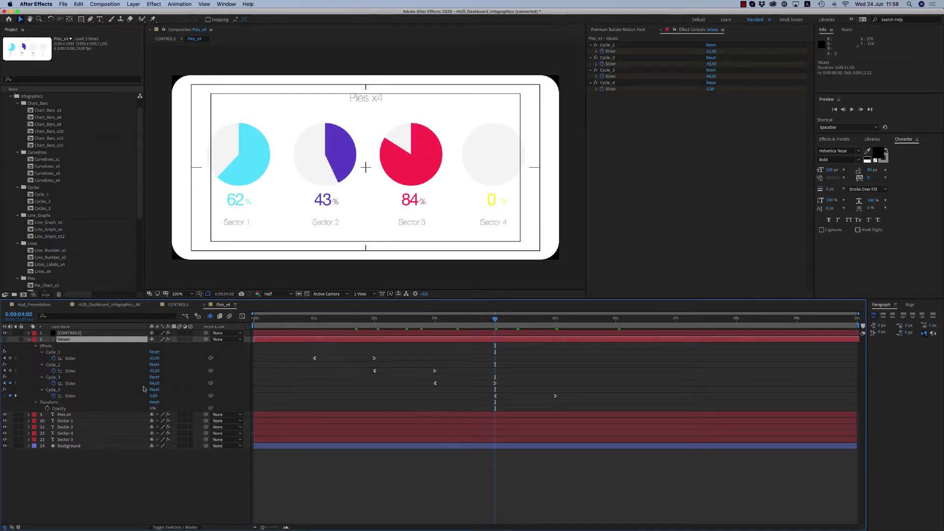
left_click_drag(154, 383, 182, 392)
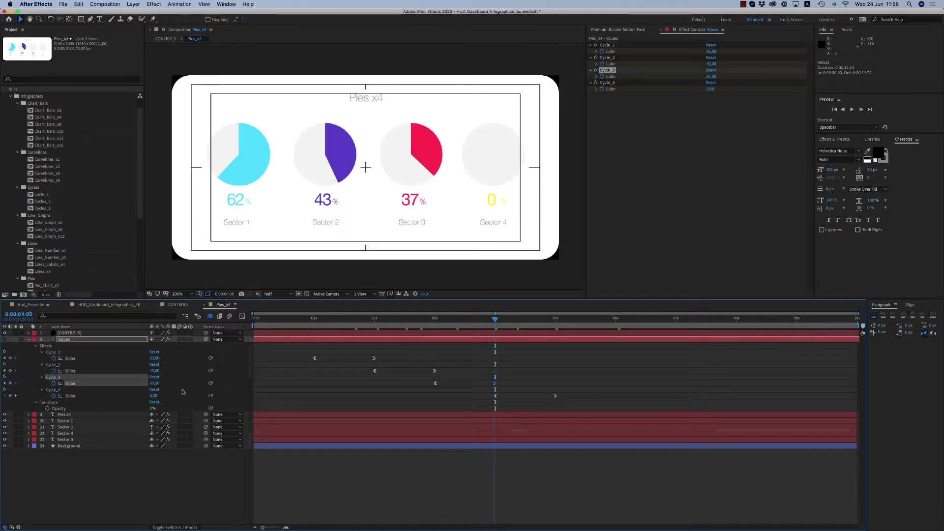
key("super+z")
left_click(29, 340)
left_click(105, 415)
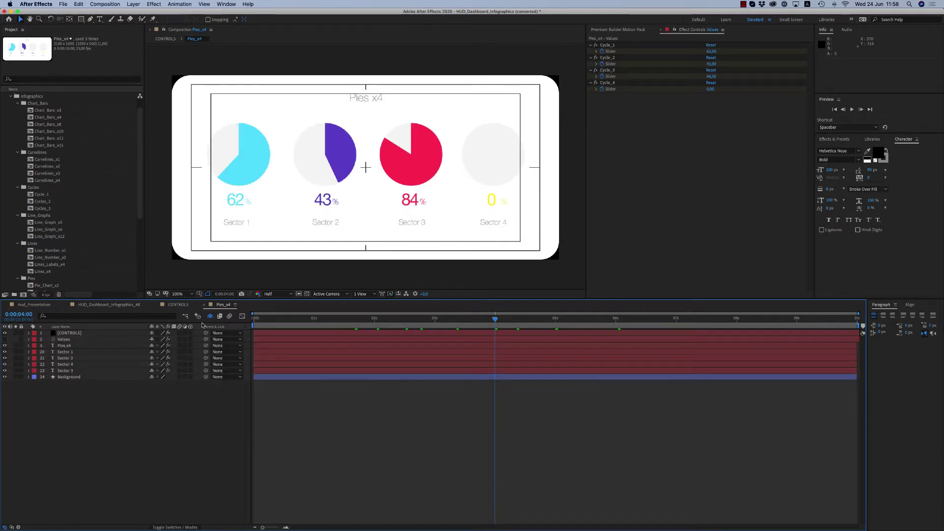
- Close Pies_x4, open the Cycles_3 composition from its card and reveal the slider keyframes of its Values layer
left_click(204, 305)
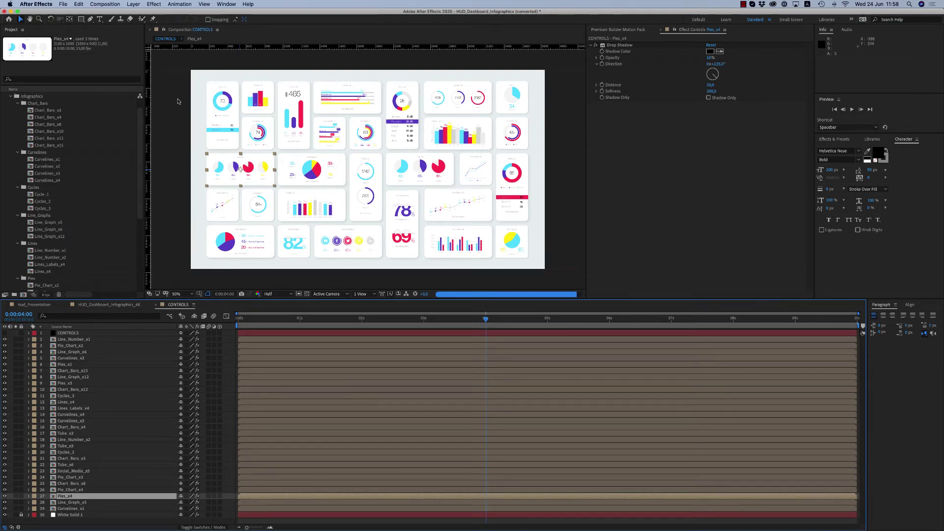
double_click(451, 103)
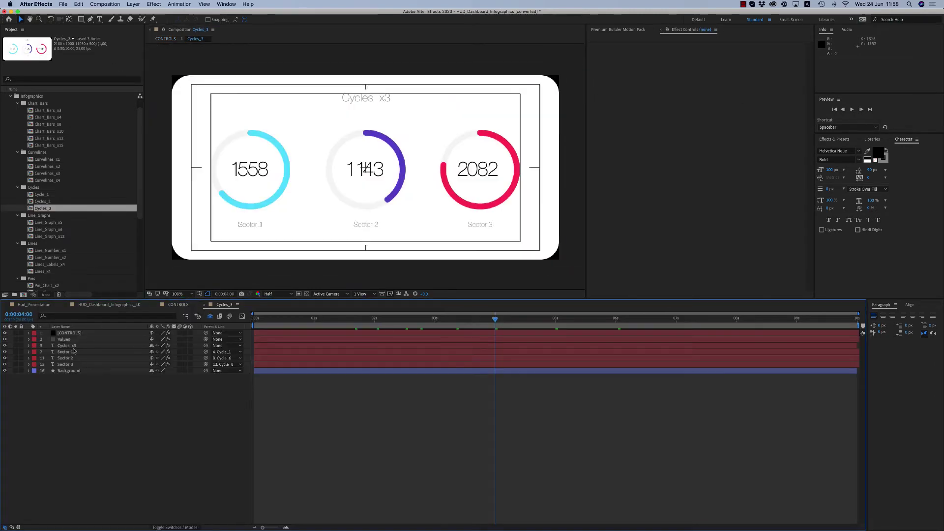
left_click(66, 340)
key("u")
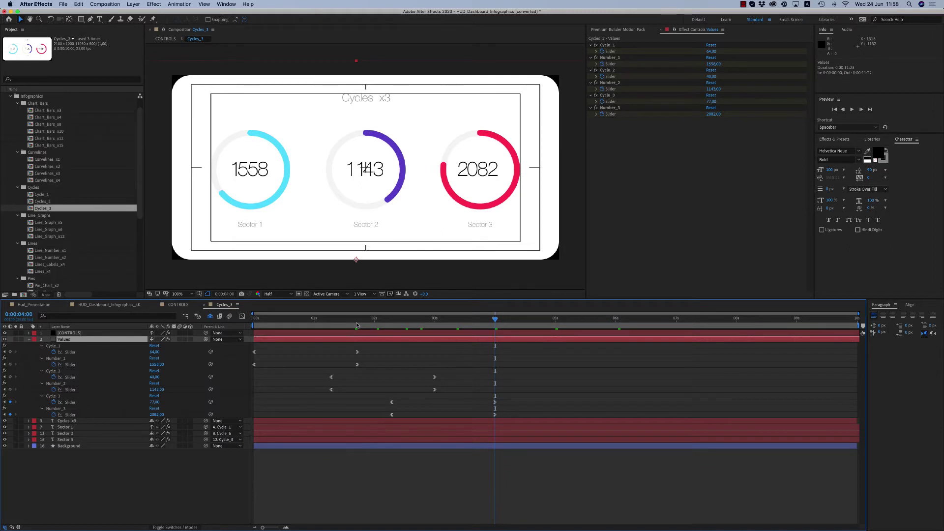
- At the 0:00:01:18 keyframes in Cycles_3, set Number_1 to 2748 and raise Cycle_1 to about 83
left_click(357, 325)
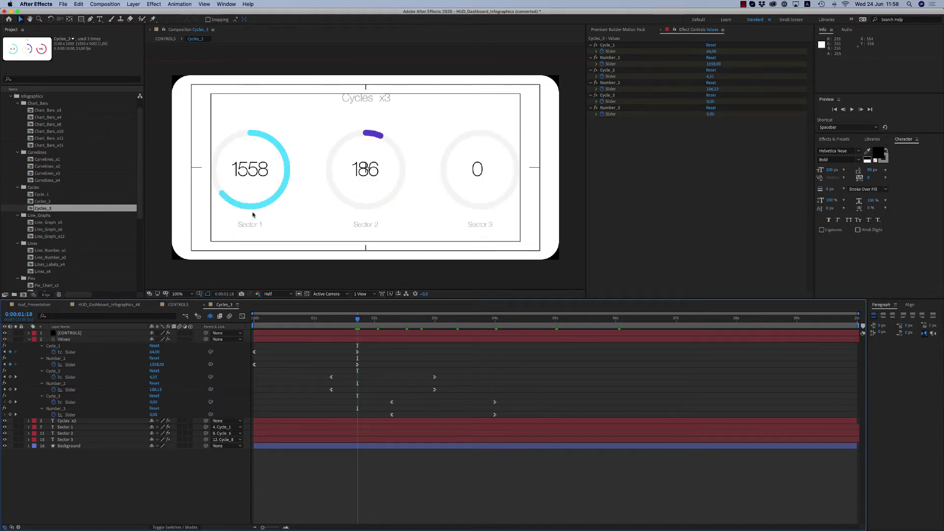
left_click_drag(155, 364, 217, 365)
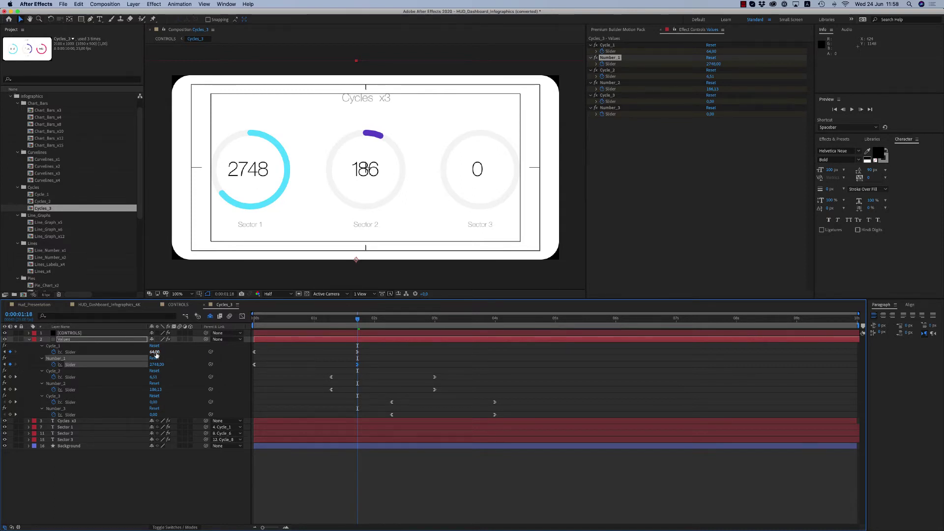
left_click_drag(156, 352, 148, 352)
key("super+z")
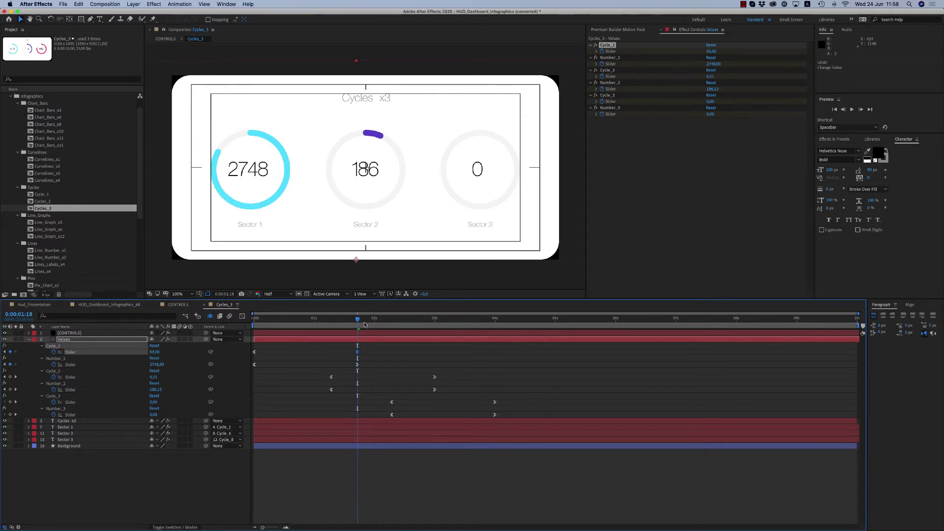
- Scrub the Cycles_3 animation to 0:00:04:23, collapse the Values layer and return to the CONTROLS composition
left_click_drag(364, 324, 551, 325)
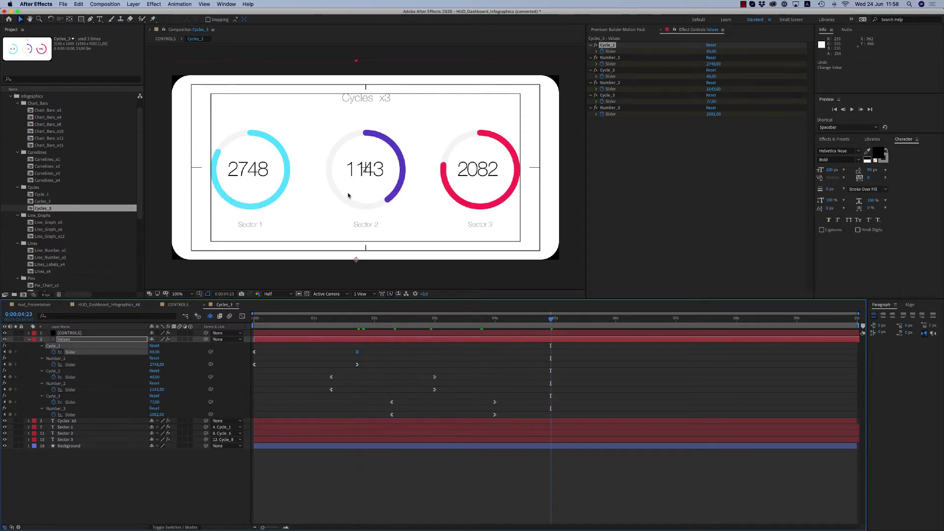
left_click(29, 339)
left_click(204, 305)
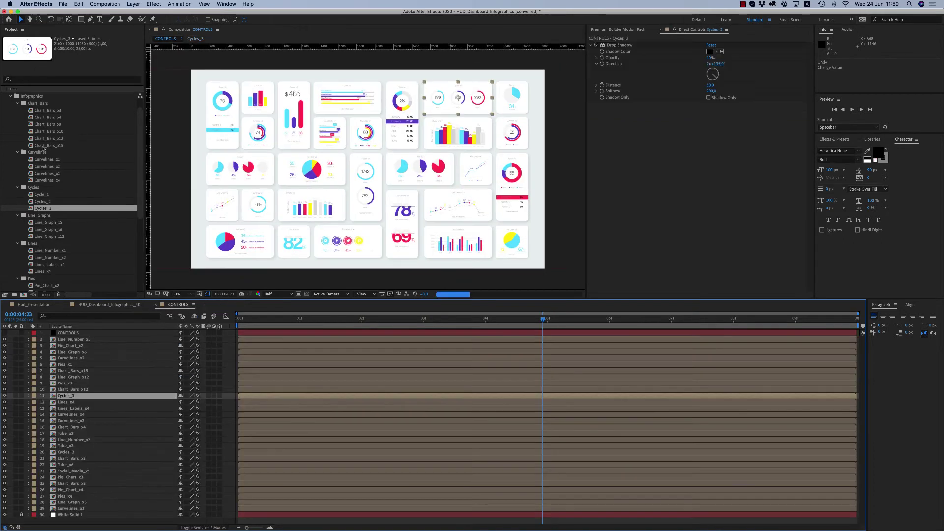
- Collapse the project's Infographics folder, expand Icon_Graphs and its Social_Media folder, and select a Social_Media_Bubbles composition
left_click_drag(140, 165, 141, 234)
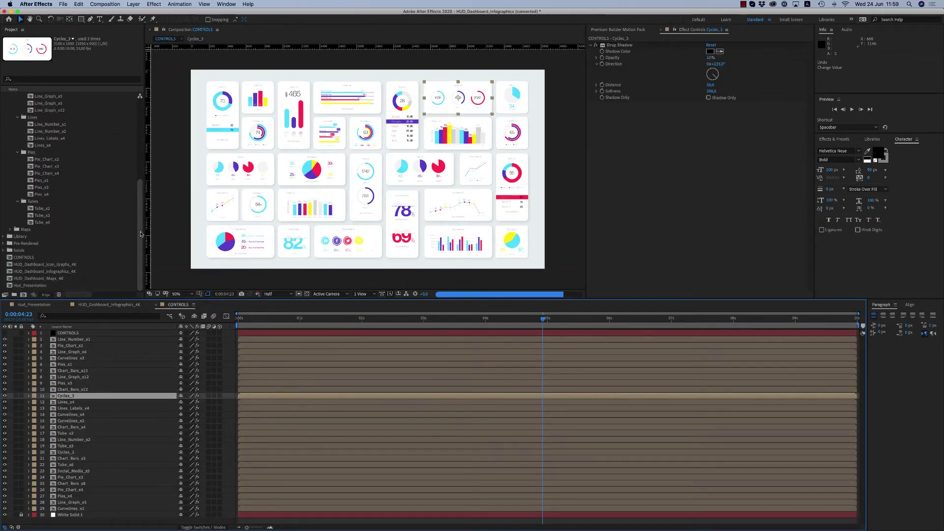
scroll(14, 143, "up", 6)
left_click(11, 110)
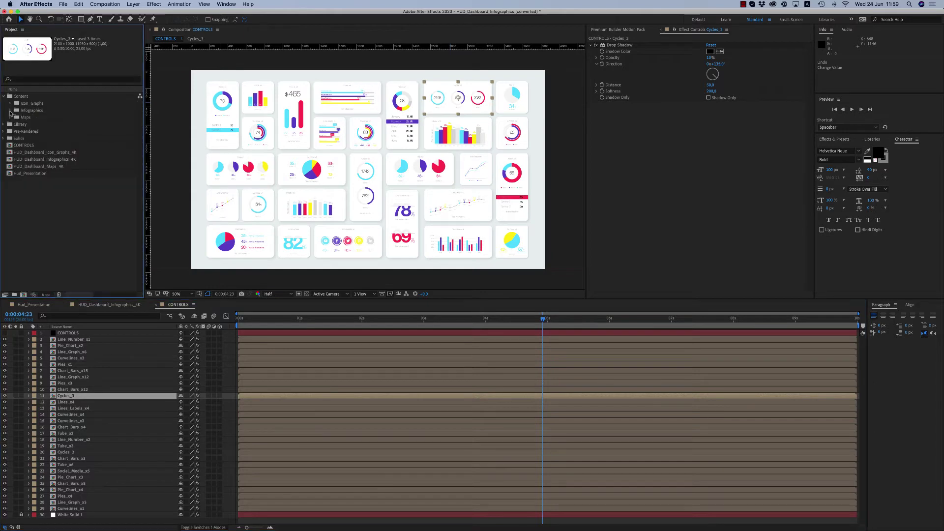
left_click(11, 104)
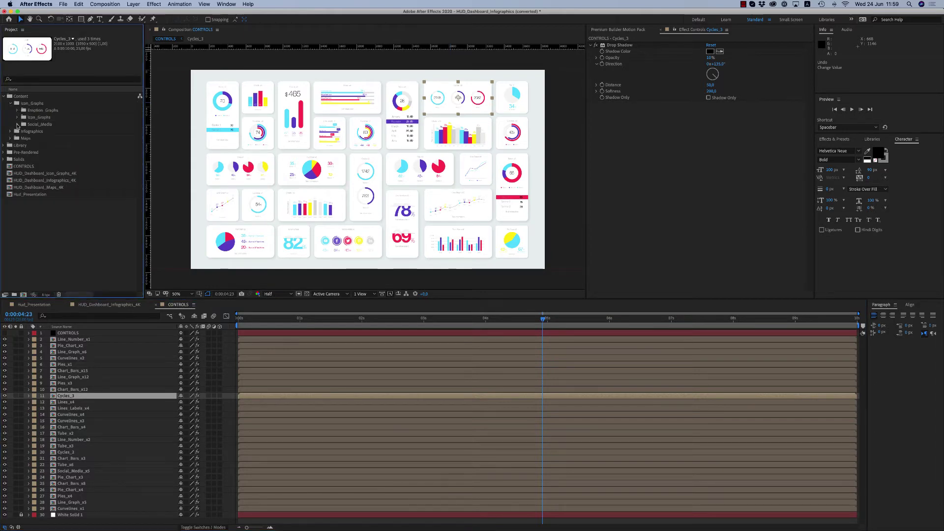
left_click(17, 124)
left_click(62, 174)
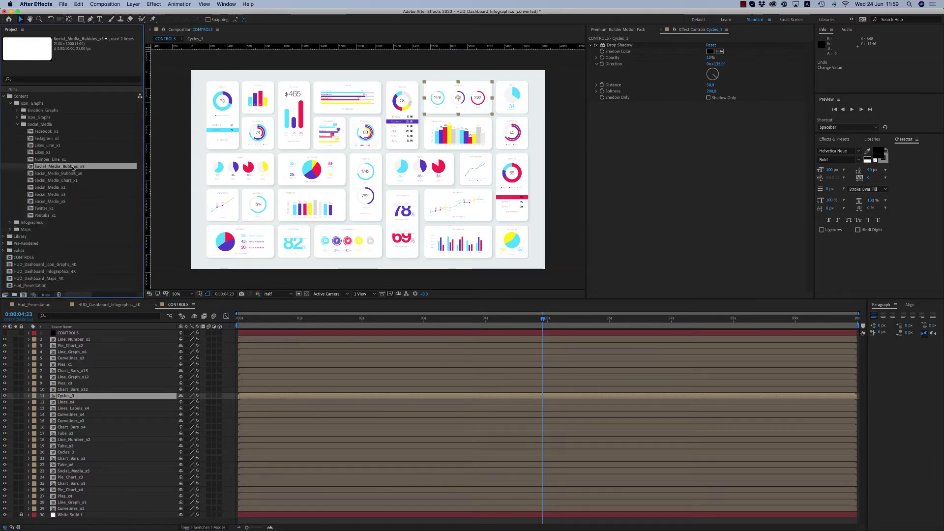
- Open Social_Media_Chart_x1 and scrub it to 0:00:05:01, and open Social_Media_x3 and scrub it to 0:00:04:17
double_click(58, 181)
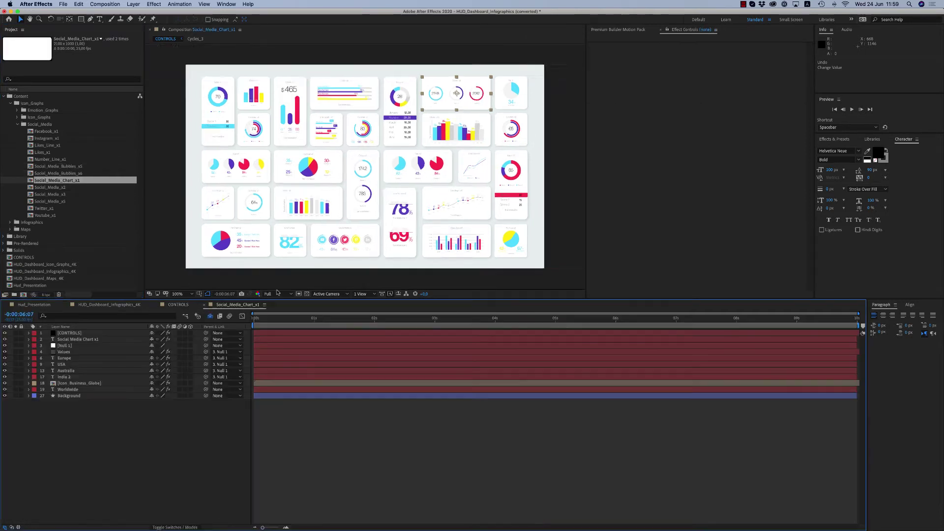
left_click_drag(541, 332, 558, 331)
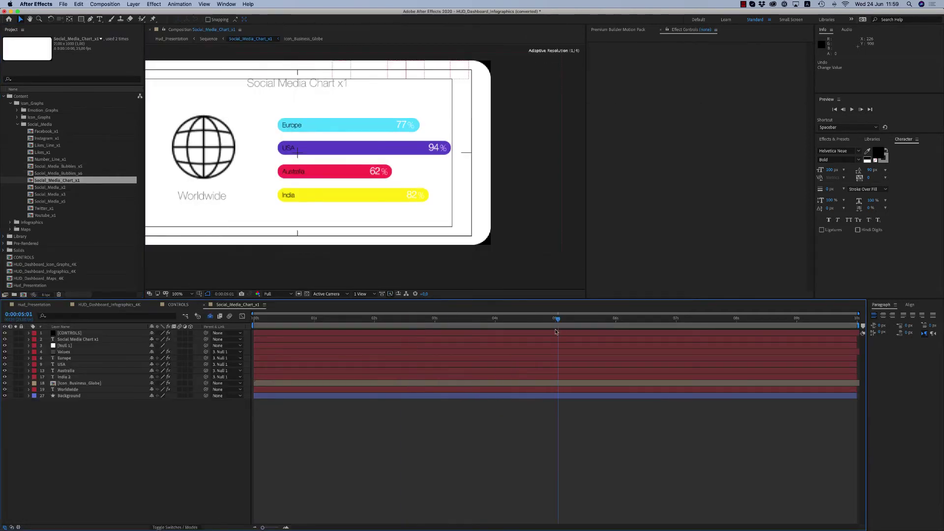
double_click(58, 195)
left_click_drag(450, 321, 535, 330)
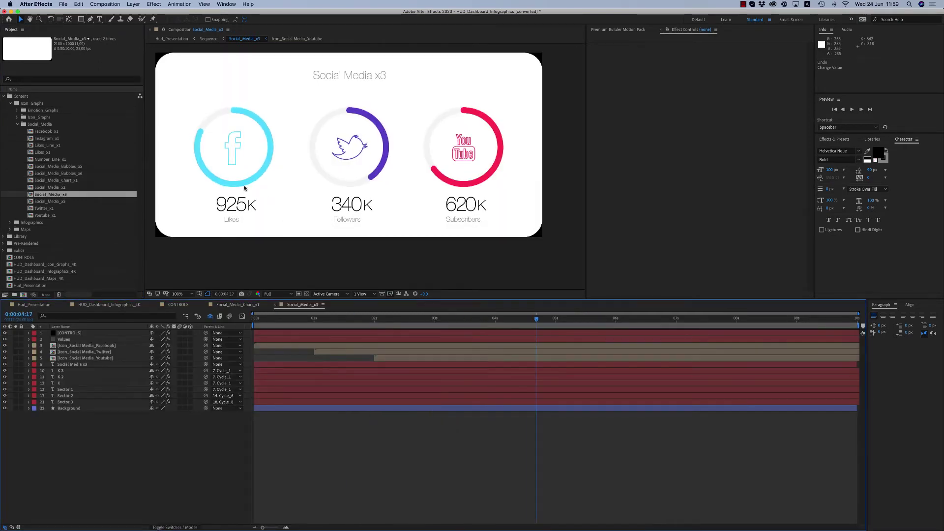
left_click_drag(323, 186, 332, 189)
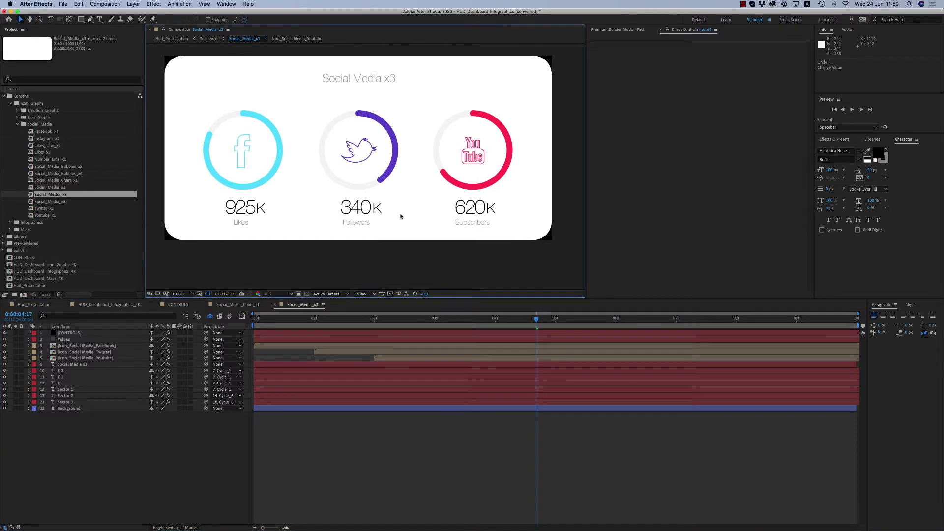
- Reveal the Values layer's slider keyframes in Social_Media_x3 and set Cycle_1 to 79 at 0:00:01:18
left_click(64, 339)
key("u")
key("u")
left_click(359, 326)
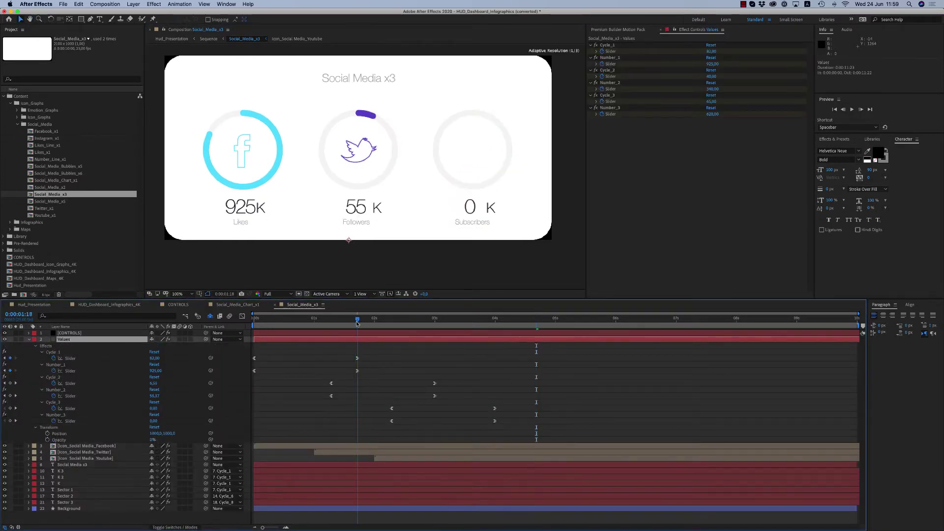
left_click(161, 359)
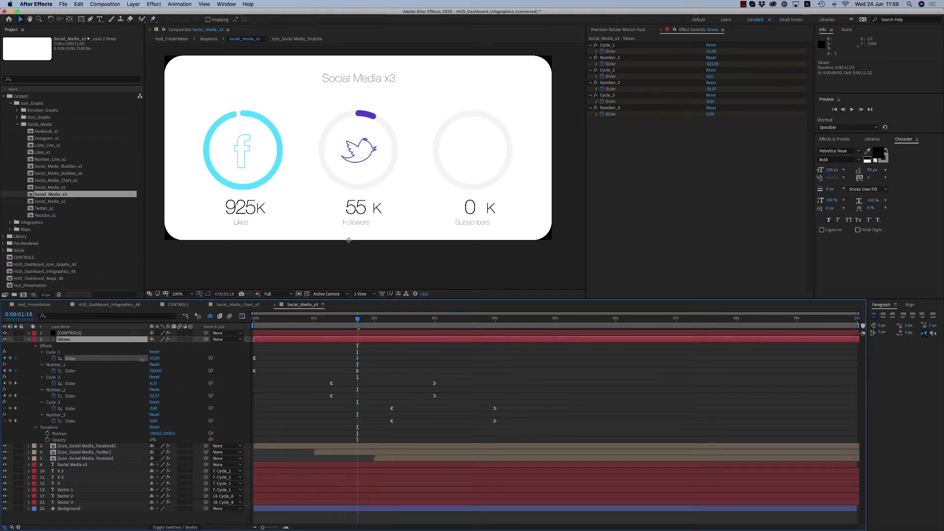
left_click_drag(161, 359, 148, 359)
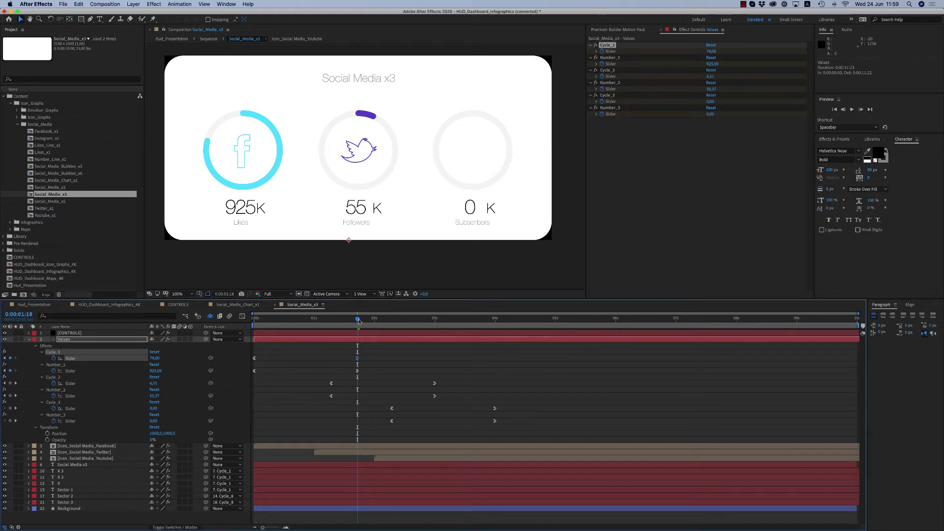
key("space")
key("space")
- Select the K 3 text layer's content, collapse the Values layer and scrub Social_Media_x3 to 0:00:08:02
left_click(62, 472)
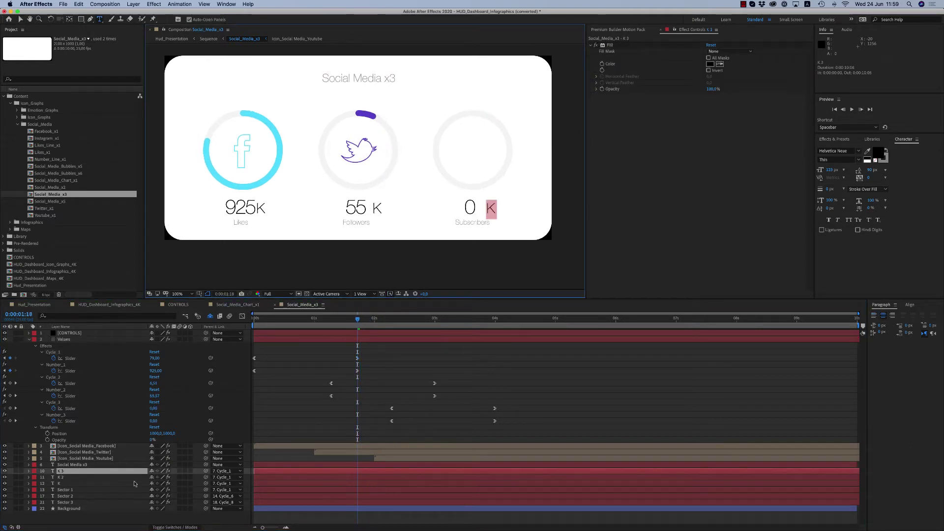
left_click(289, 520)
left_click(29, 339)
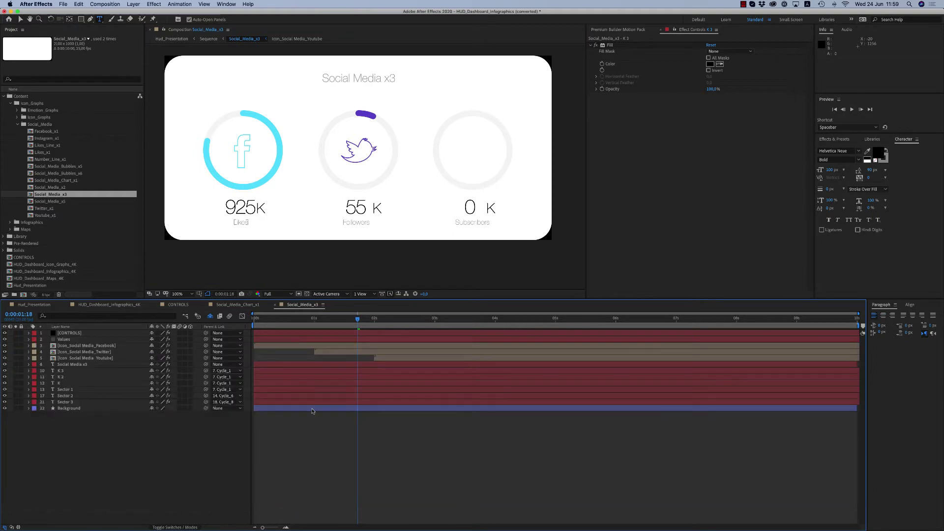
left_click_drag(359, 325, 776, 350)
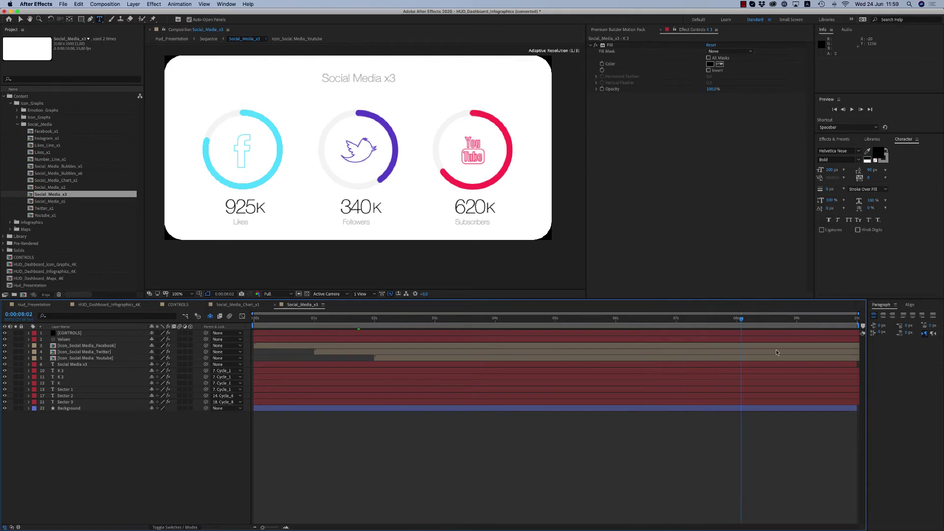
- Close the Social_Media_x3, Social_Media_Chart_x1 and CONTROLS compositions and collapse the project's Icon_Graphs and Content folders
left_click(275, 305)
left_click(203, 305)
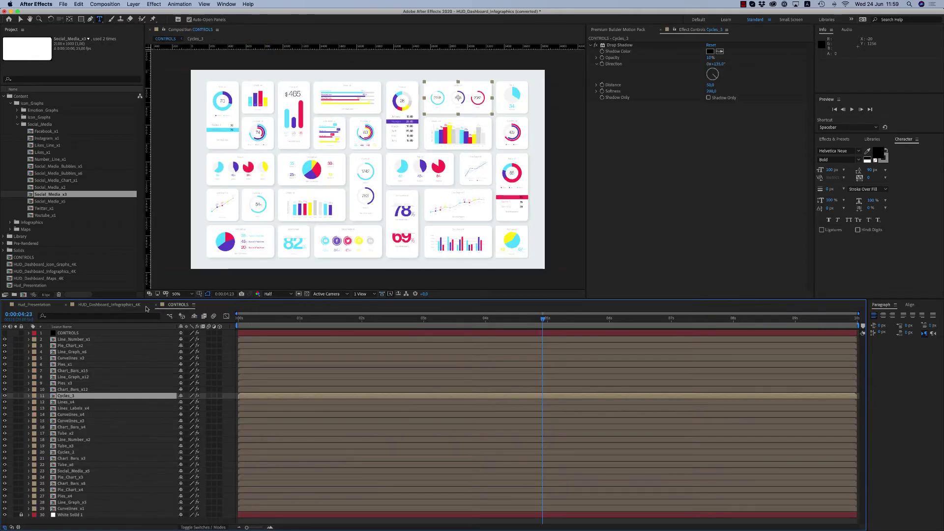
left_click(155, 305)
left_click(10, 104)
left_click(4, 96)
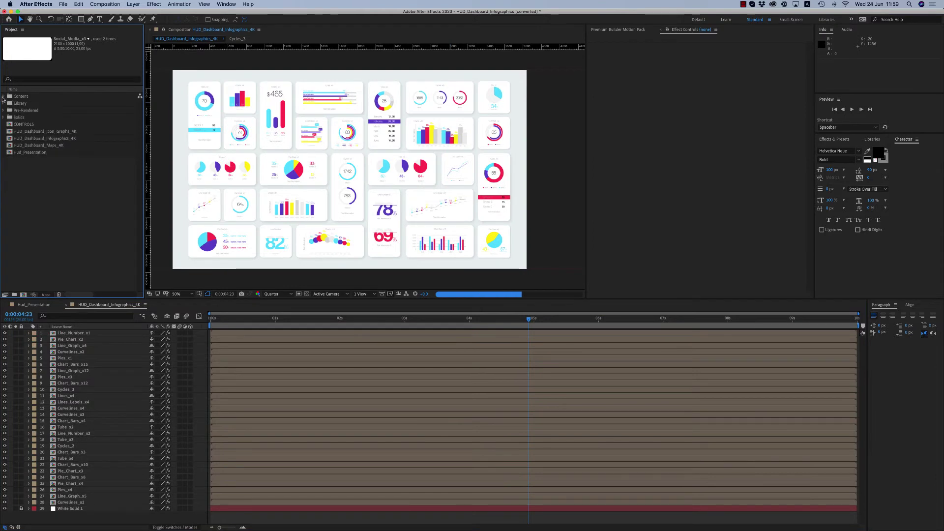
- Look over the 4K dashboard compositions in the project, open HUD_Dashboard_Icon_Graphs_4K and move to 0:00:05:00
left_click(49, 145)
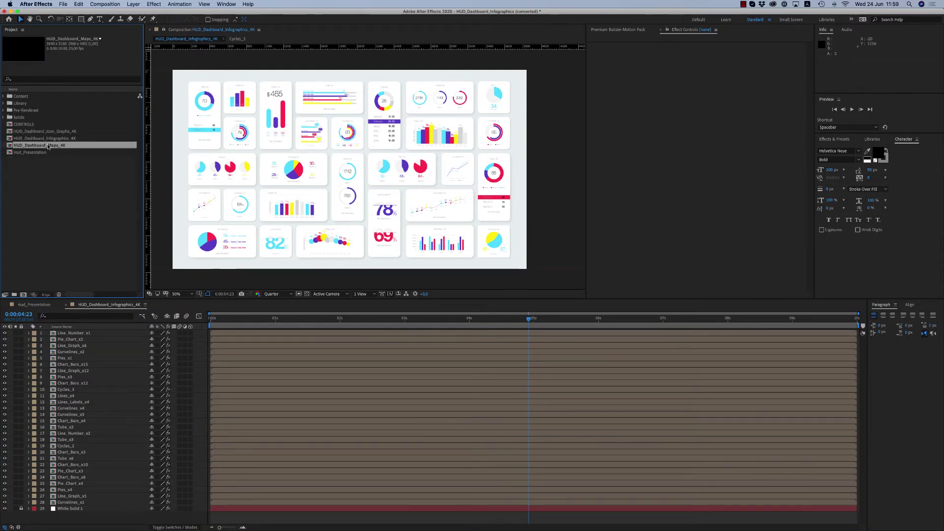
left_click(53, 138)
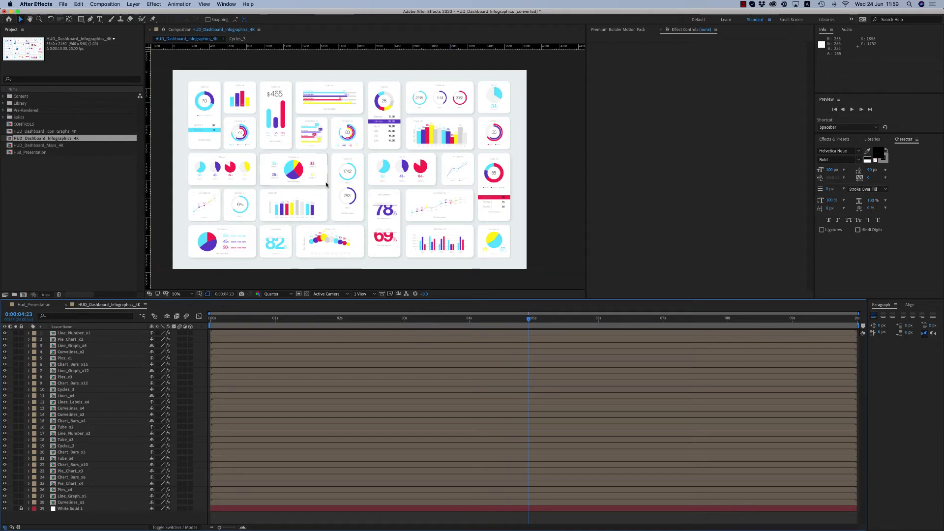
double_click(54, 132)
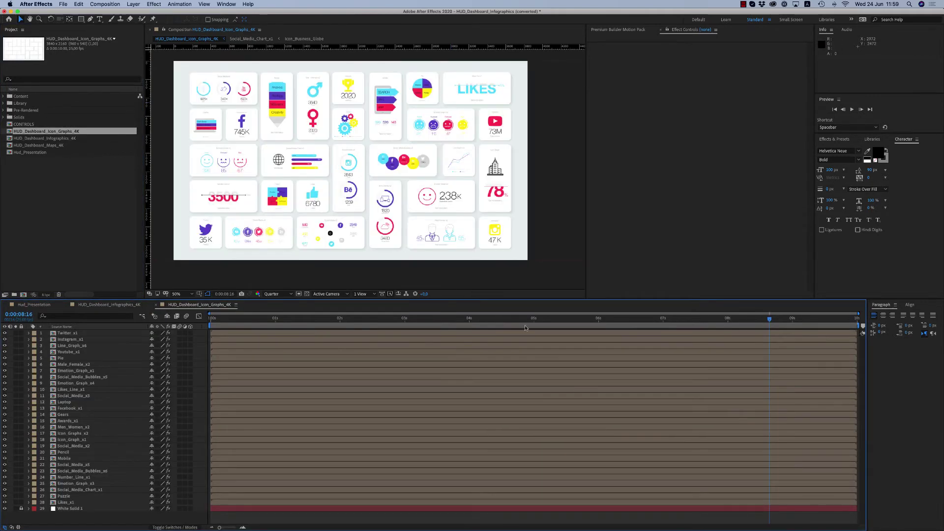
left_click(534, 319)
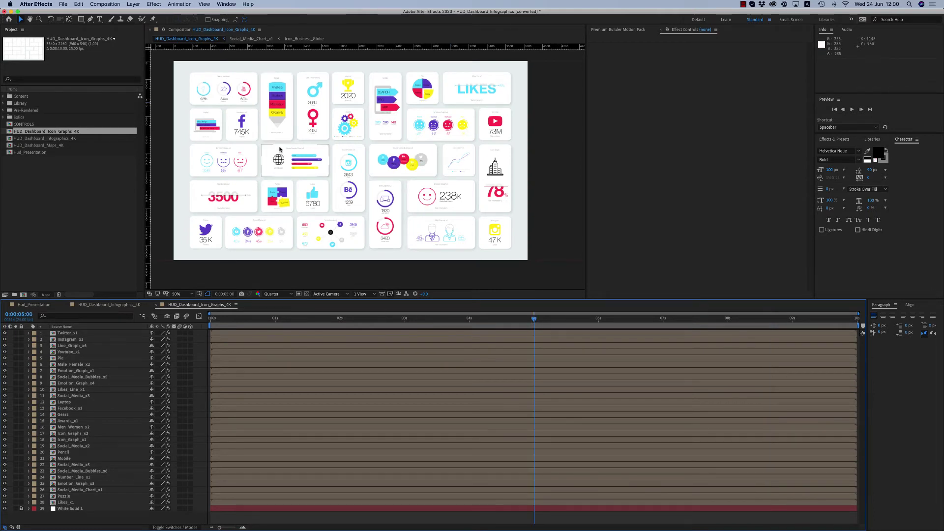
- Open the Icon_Graphs_x2 composition from its card in the icon graphs dashboard
left_click(390, 208)
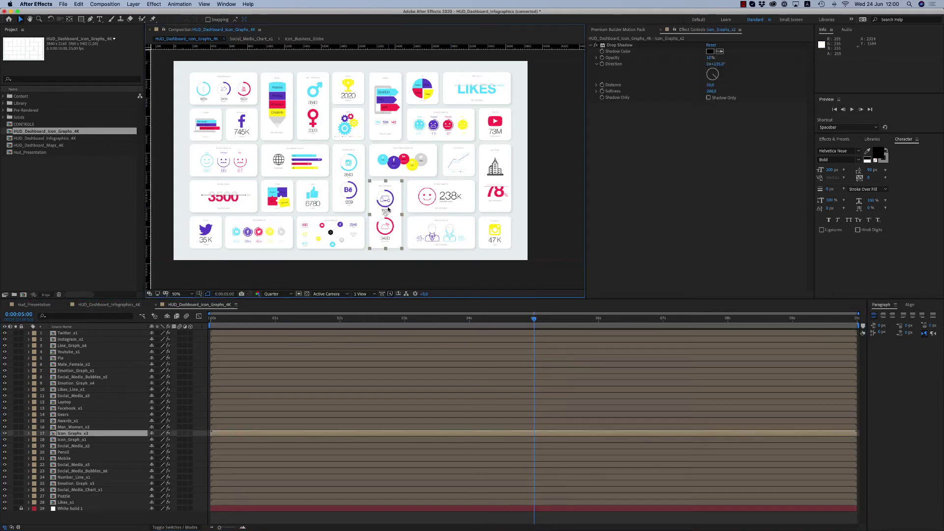
left_click(350, 178)
left_click(378, 222)
double_click(394, 208)
scroll(377, 101, "down", 1)
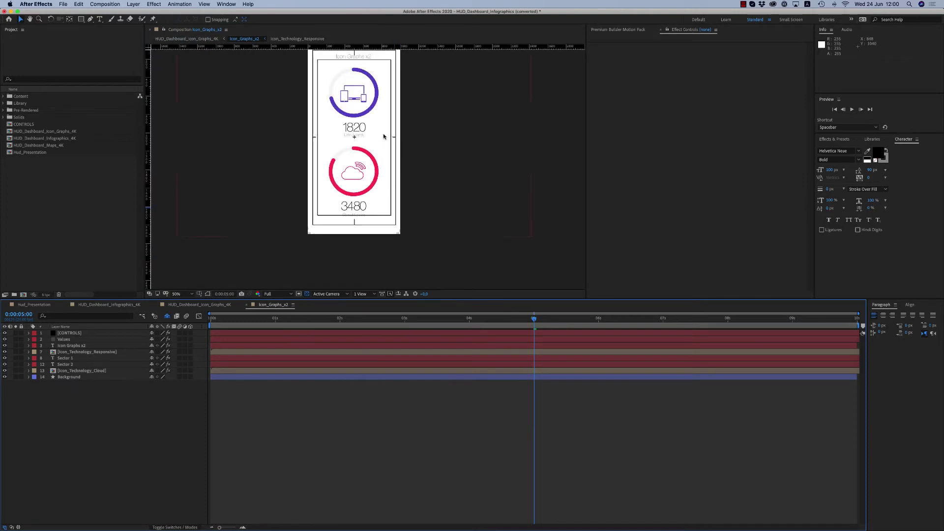
left_click_drag(384, 136, 390, 161)
- Reveal the Icon_Technology_Responsive layer's source in the project, collapse the Technology folder and select the library's Icons folder
right_click(98, 353)
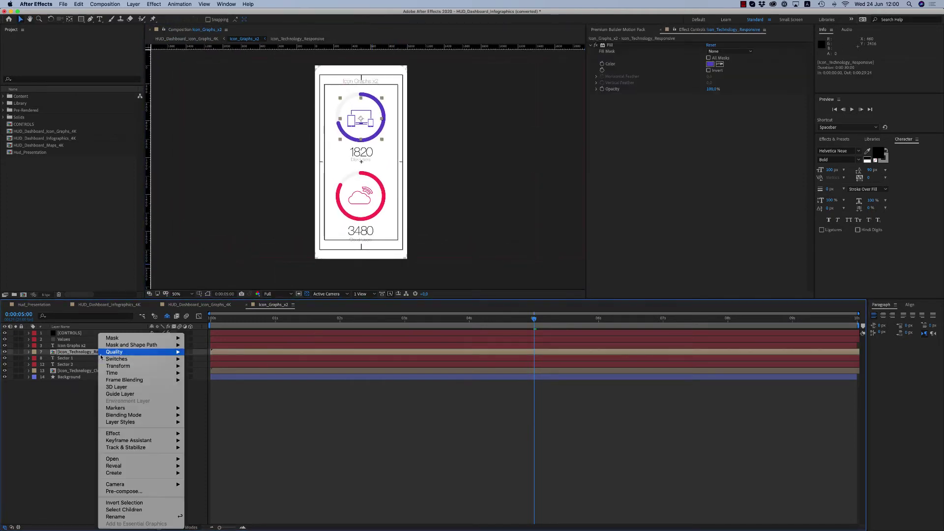
mouse_move(164, 466)
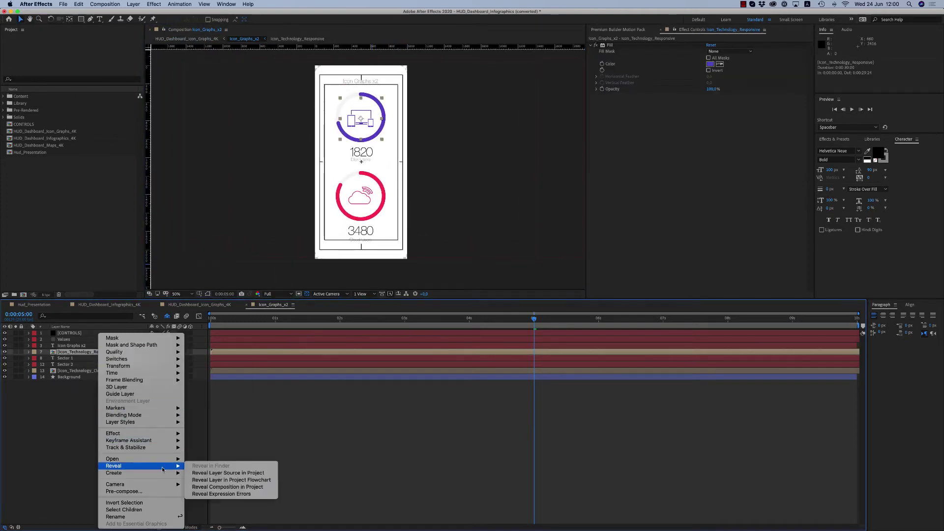
left_click(247, 473)
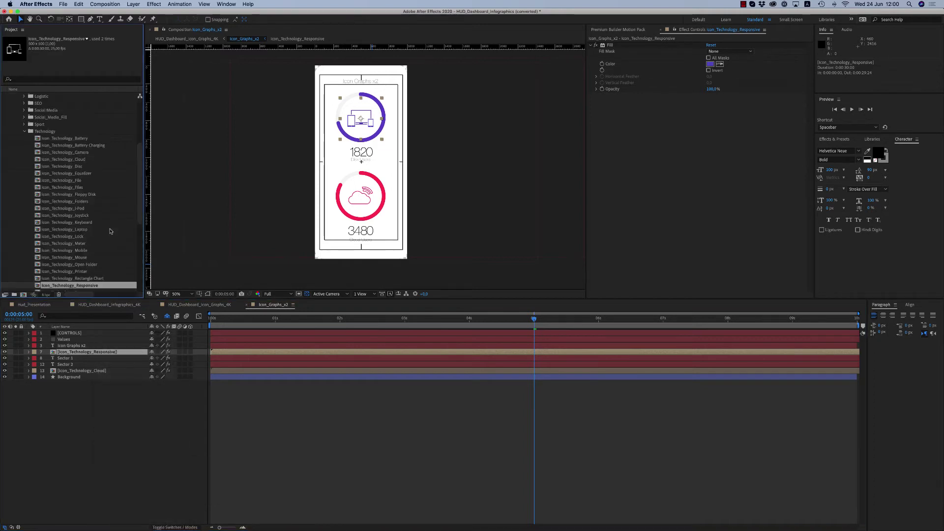
scroll(143, 163, "down", 1)
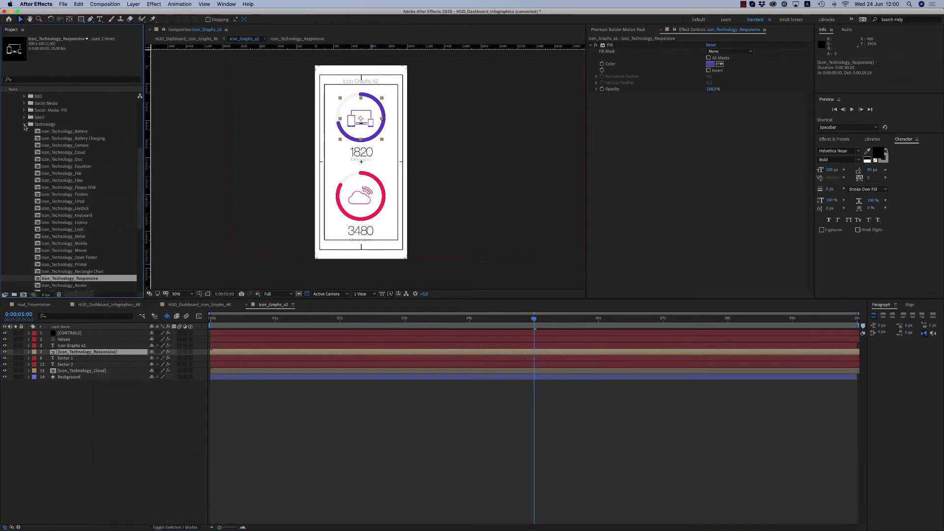
left_click(24, 125)
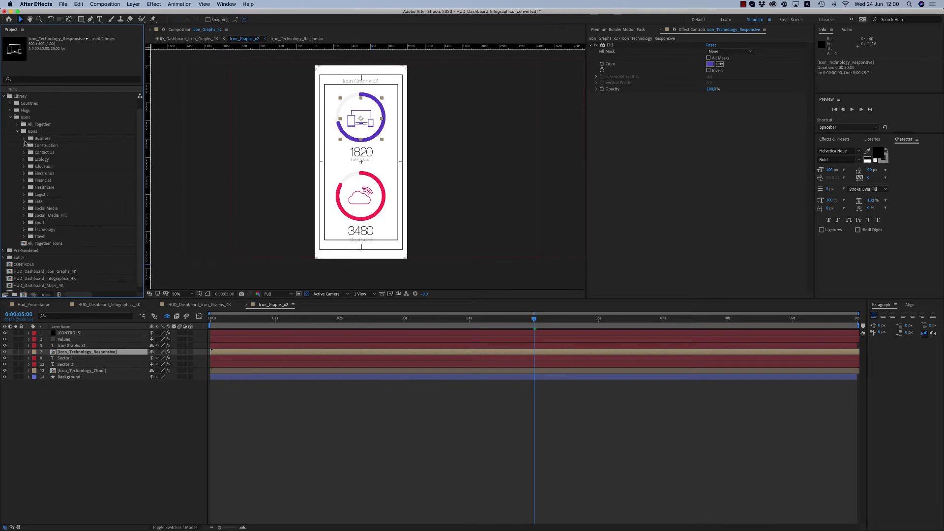
left_click(32, 133)
left_click(26, 117)
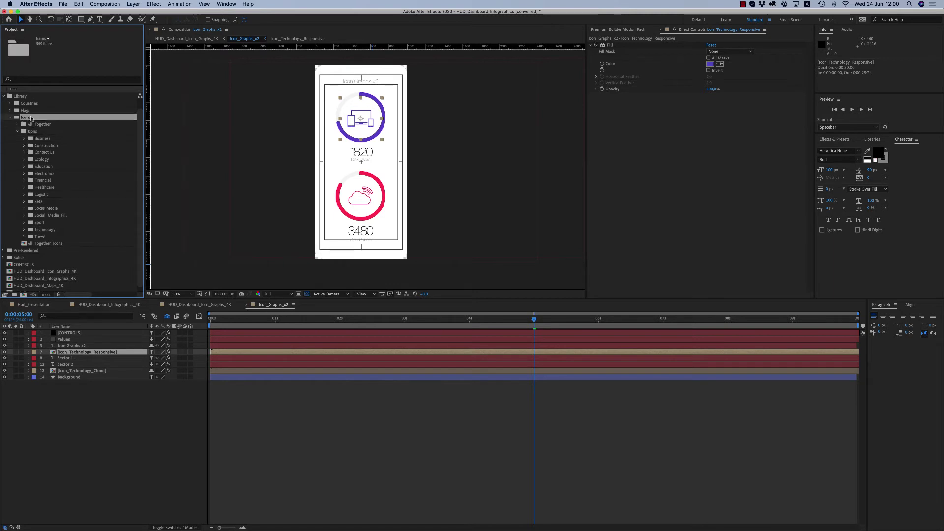
- Open All_Together_Icons, scrub through its icon categories, return to 0:00:00:09 and open the All_Together_Business composition
double_click(56, 243)
left_click_drag(225, 319, 376, 348)
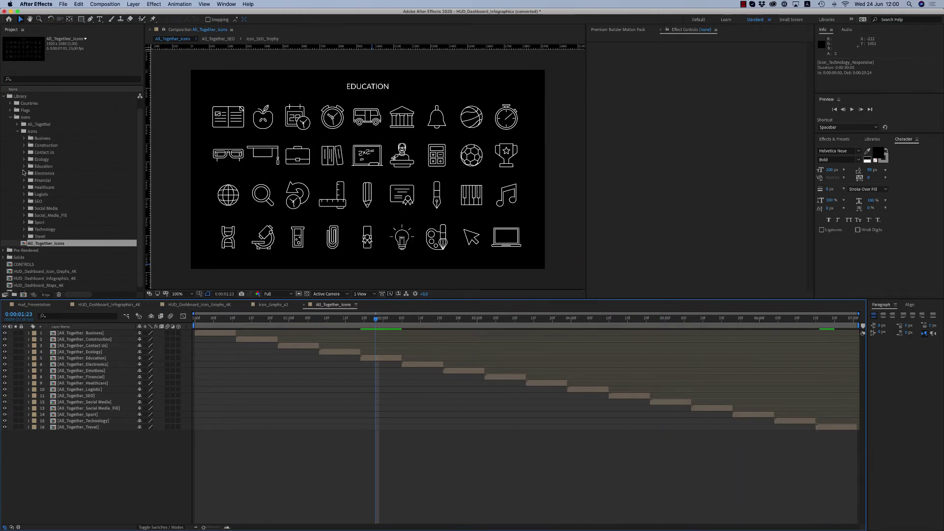
left_click_drag(221, 318, 229, 319)
double_click(333, 126)
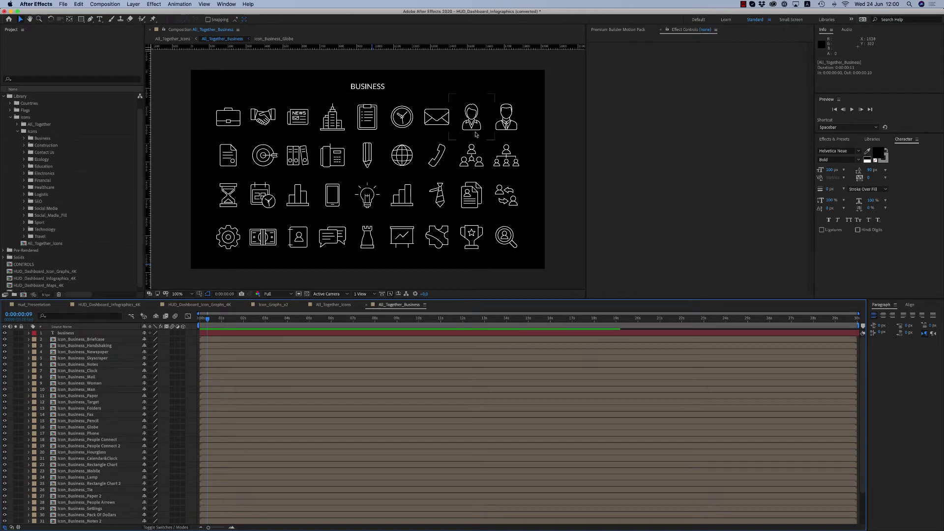
- Select the light bulb icon in All_Together_Business and reveal its Icon_Business_Lamp source in the project
left_click(367, 195)
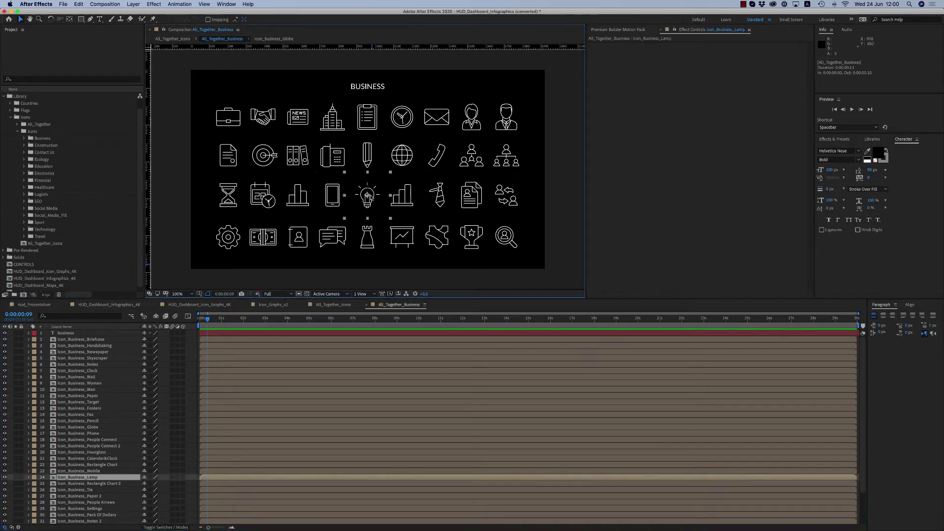
right_click(88, 478)
mouse_move(129, 466)
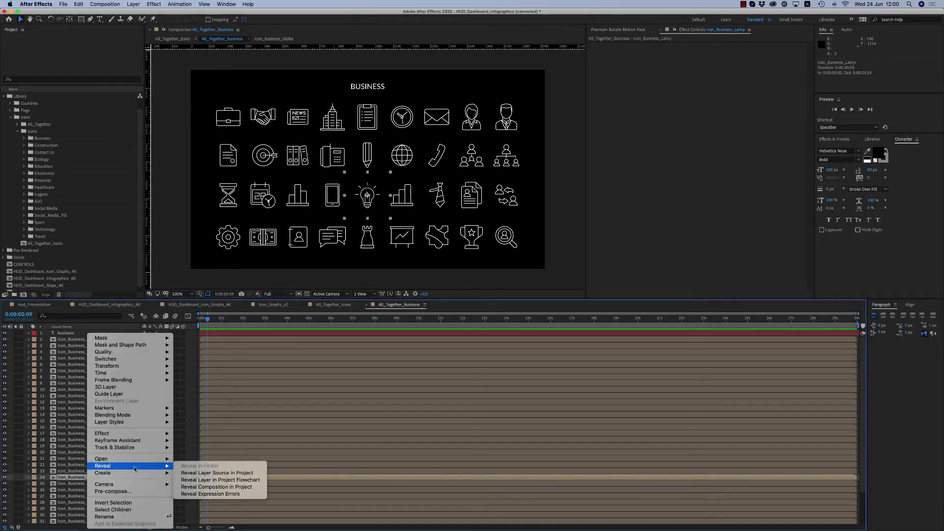
left_click(201, 467)
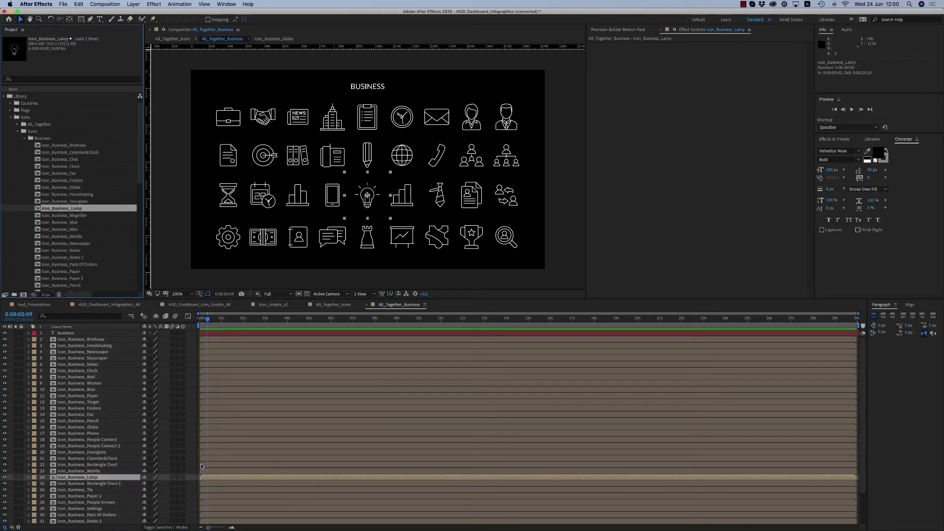
- Close All_Together_Business and All_Together_Icons, and replace the Icon_Technology_Responsive layer in Icon_Graphs_x2 with Icon_Business_Lamp
left_click(367, 305)
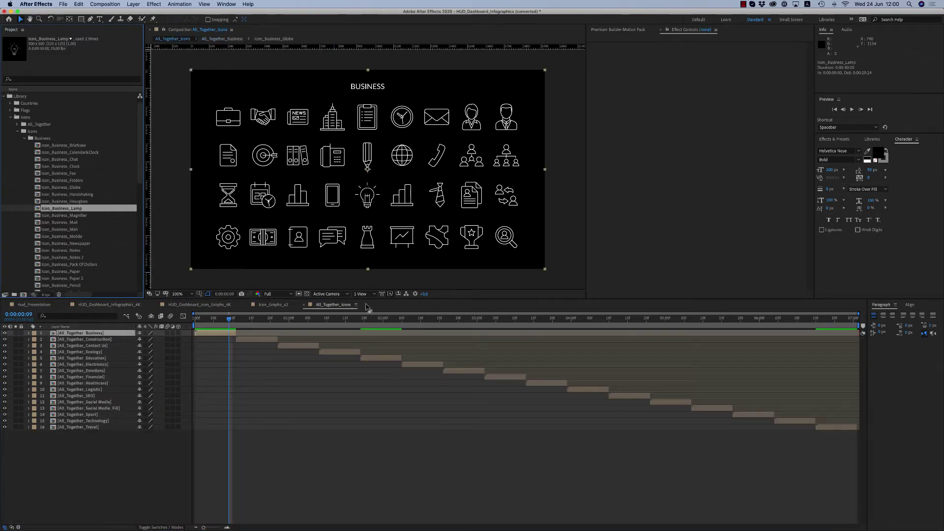
left_click(304, 305)
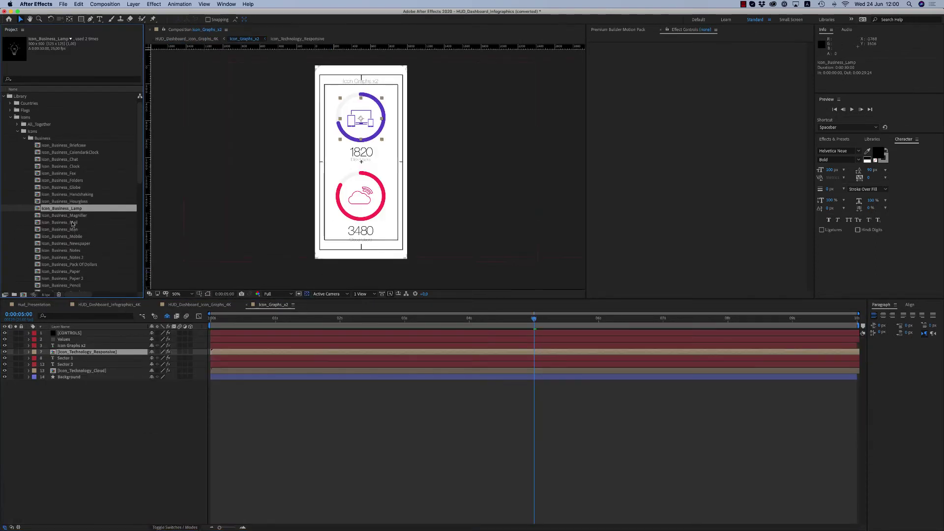
left_click_drag(69, 209, 103, 372)
scroll(375, 154, "up", 1)
left_click_drag(375, 155, 362, 261)
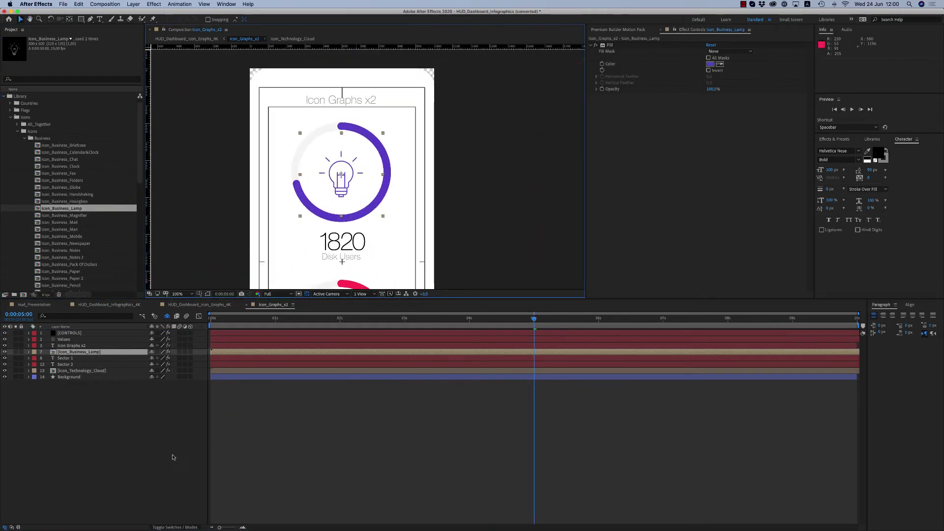
- Try a scale of 99% on the Icon_Business_Lamp layer, undo it, and reveal all the layer's modified properties
key("s")
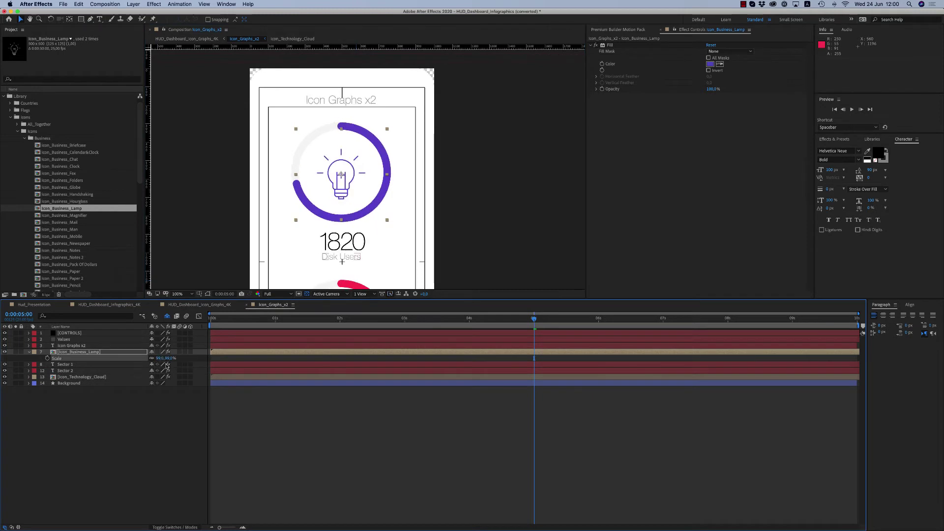
key("super+z")
left_click(612, 45)
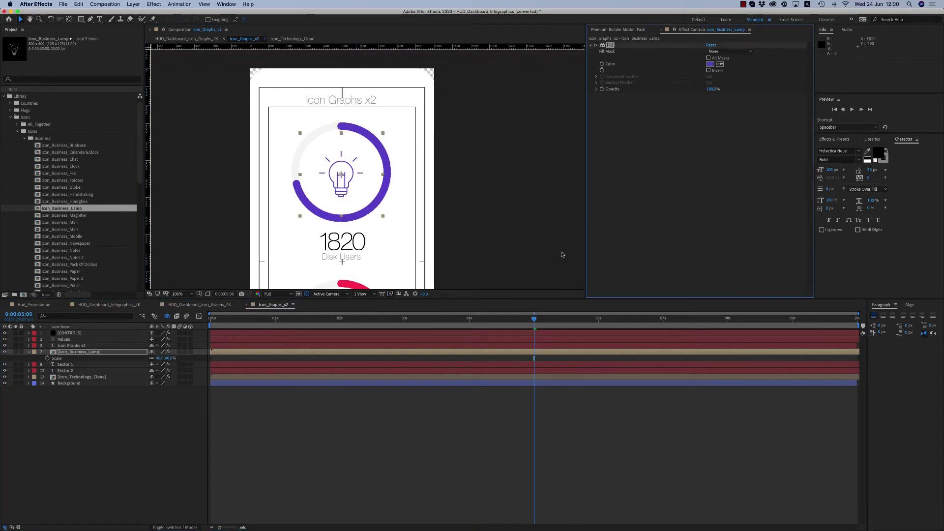
key("u")
key("u")
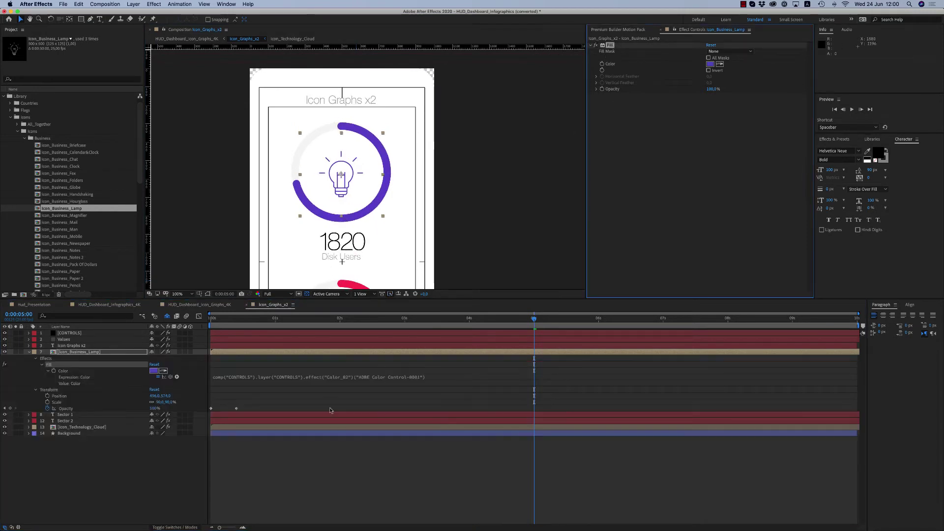
- Review the Color expression on Icon_Business_Lamp, and select the Color_02 effect on the CONTROLS layer in the CONTROLS composition
left_click(342, 377)
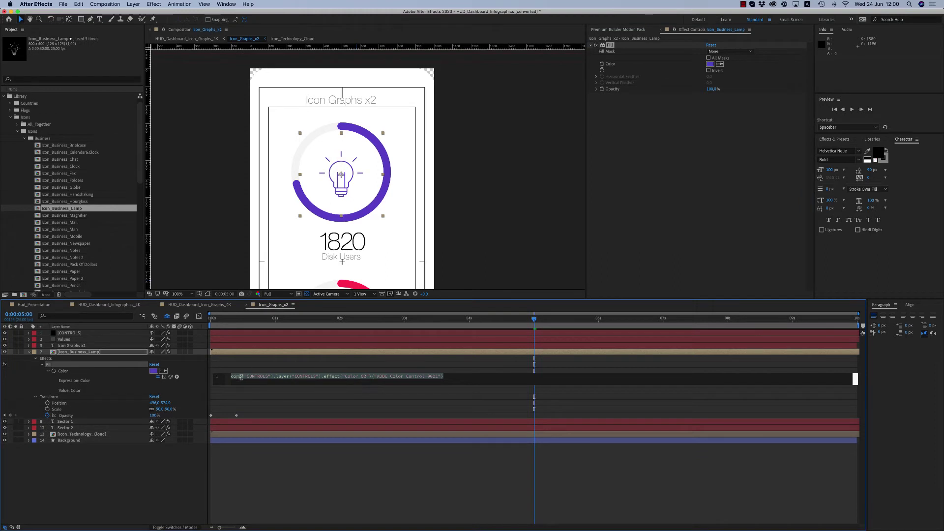
left_click(362, 371)
left_click(44, 305)
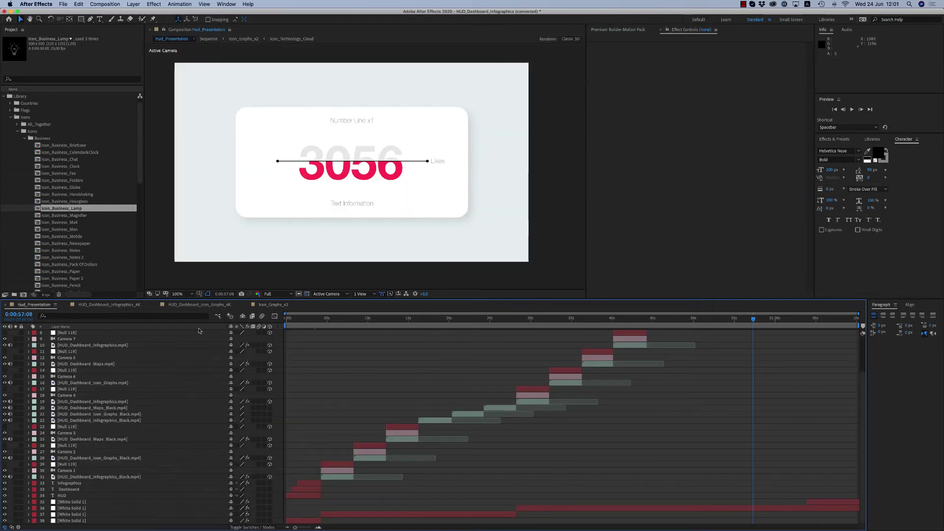
left_click(10, 118)
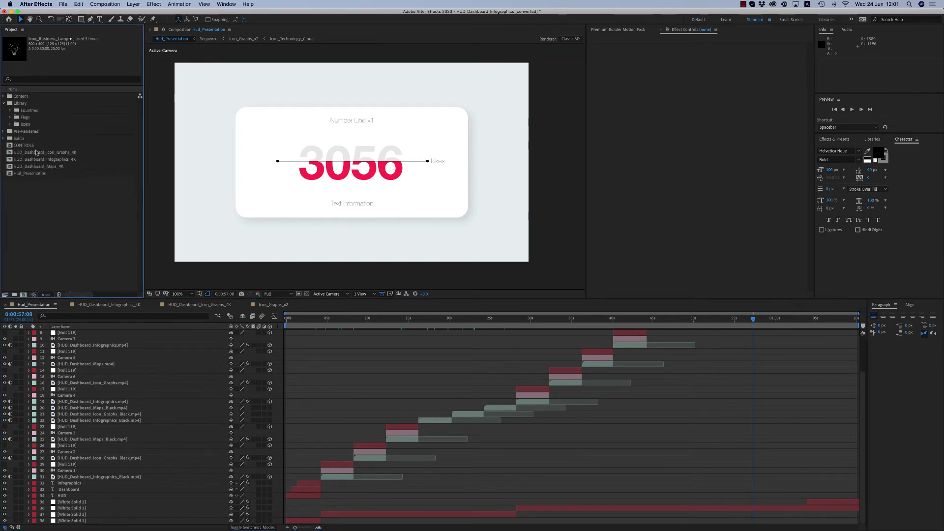
double_click(36, 146)
left_click(383, 336)
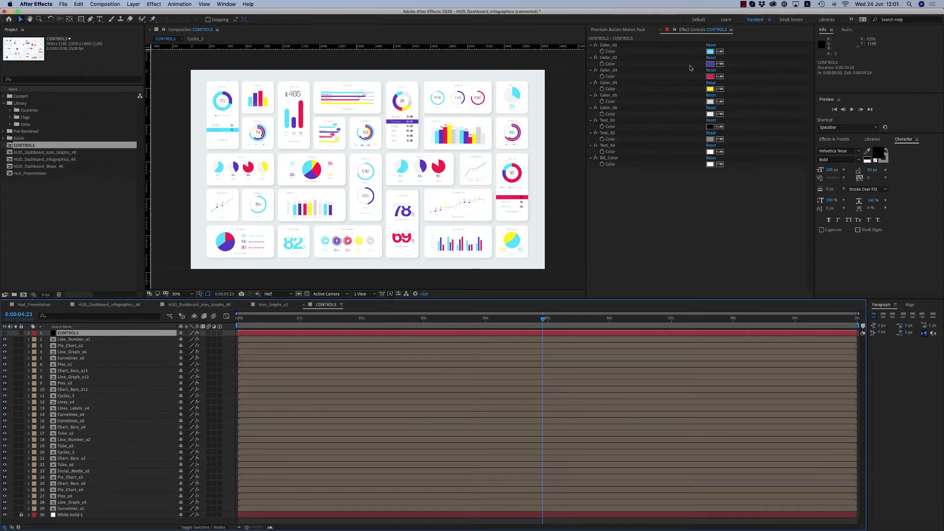
left_click(610, 58)
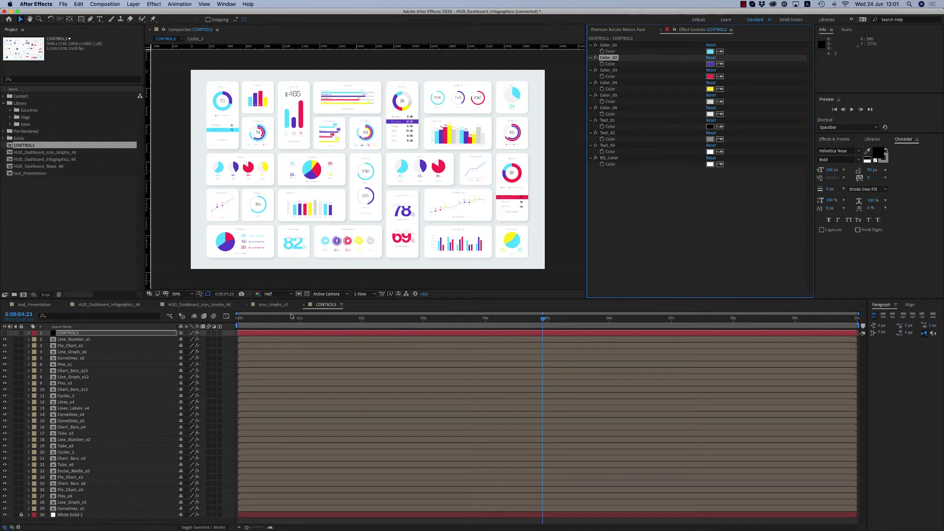
- Return to Icon_Graphs_x2, review the lamp icon's Color expression again and collapse the layer's properties
left_click(274, 304)
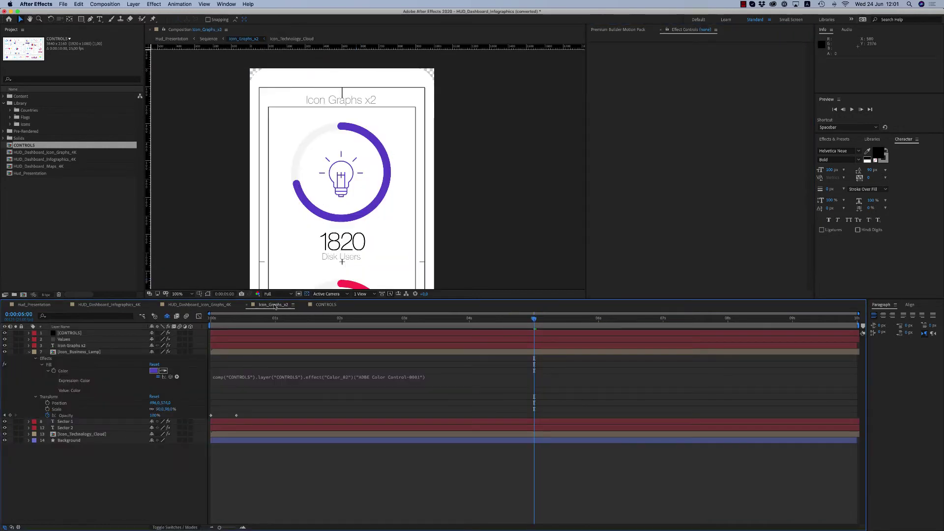
left_click(390, 377)
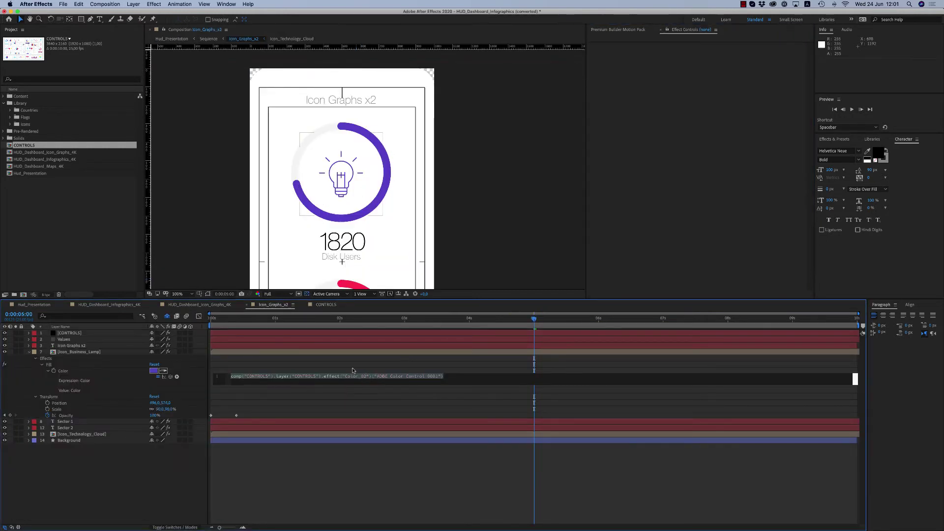
left_click(354, 369)
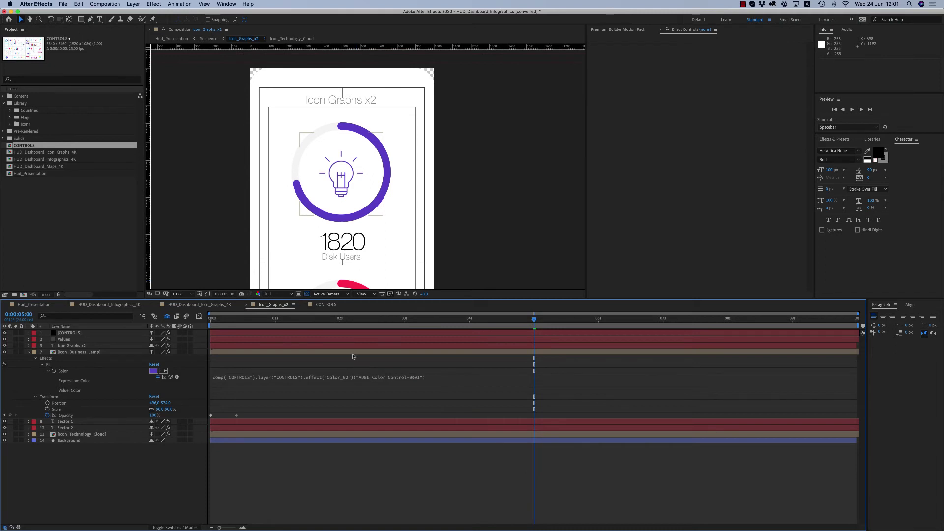
left_click(352, 354)
left_click(28, 353)
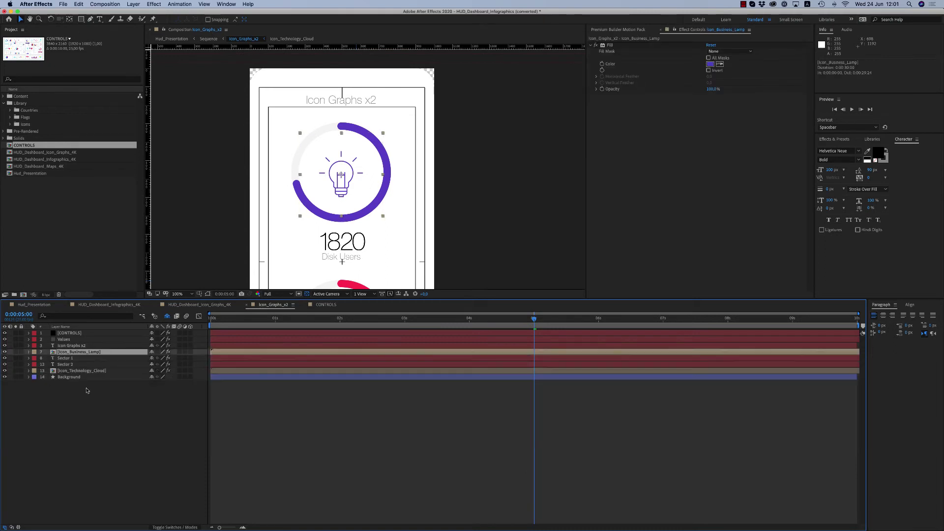
- Copy the Fill effect from the Icon_Technology_Cloud layer and paste it onto the Icon_Business_Lamp layer
left_click(81, 371)
key("u")
key("u")
key("u")
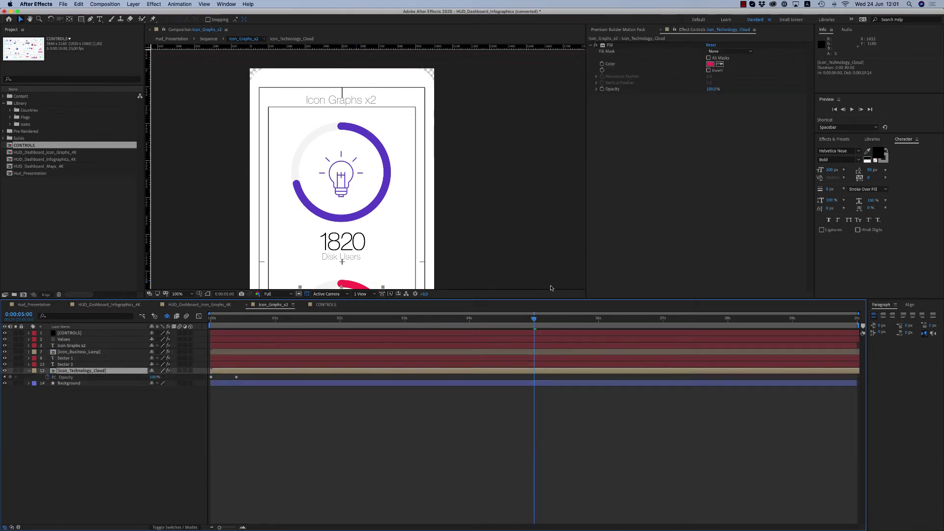
left_click(613, 49)
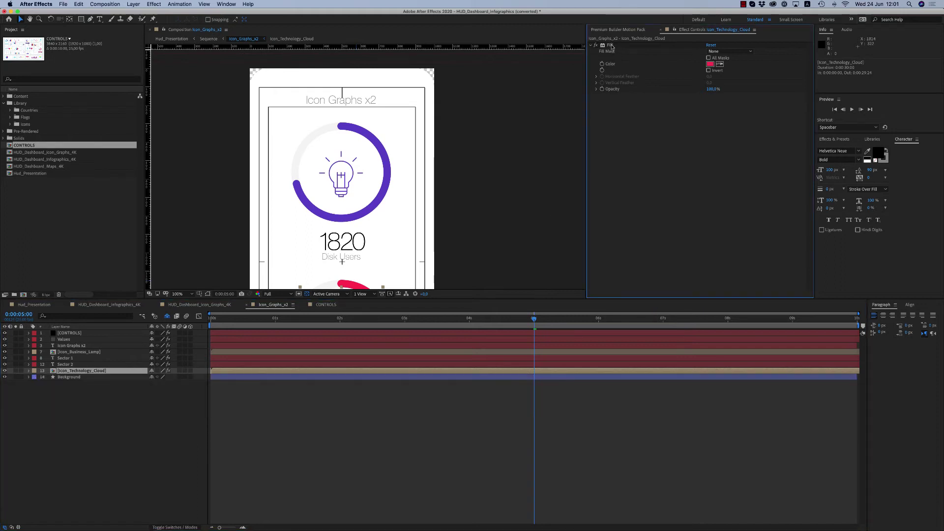
left_click(79, 352)
key("super+v")
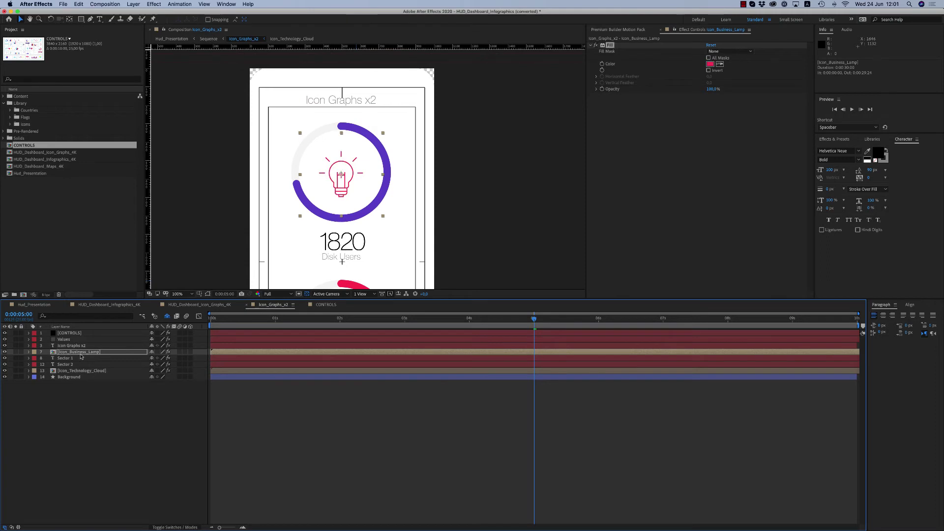
- Reveal the Icon_Business_Lamp layer's modified properties and change its Fill color expression to reference Color_02
key("u")
key("u")
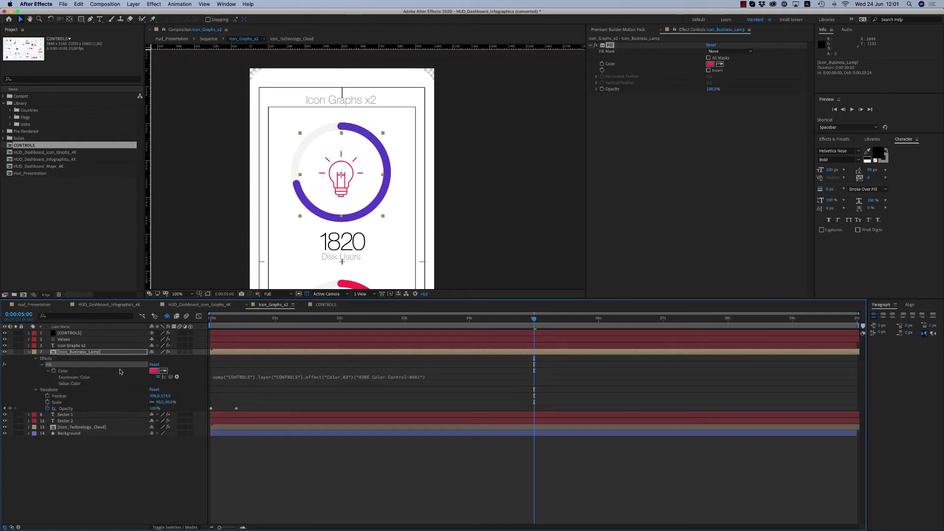
left_click(354, 379)
left_click(366, 376)
key("BackSpace")
type("2")
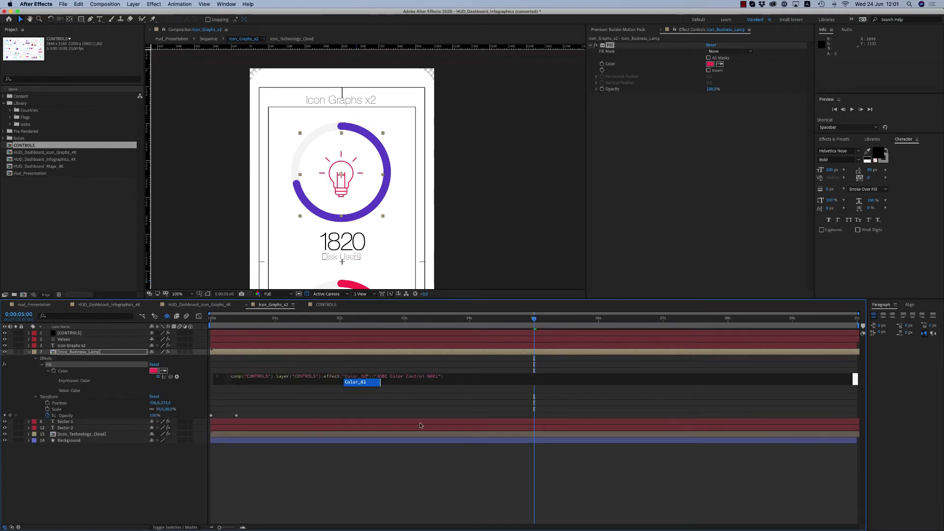
left_click(424, 445)
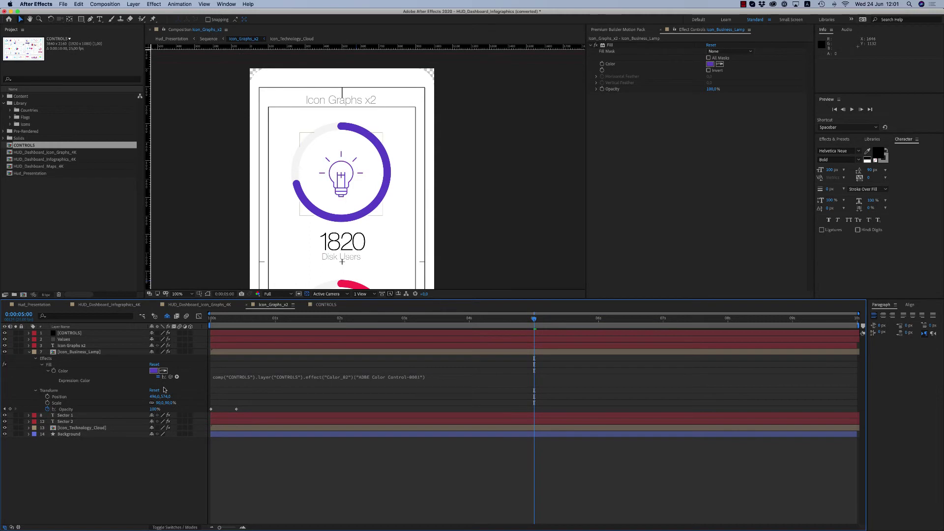
- Collapse the lamp layer and undo the fill edits and the icon replacement, restoring Icon_Technology_Responsive in Icon_Graphs_x2
left_click(29, 352)
key("super+z")
key("super+z")
key("super+z")
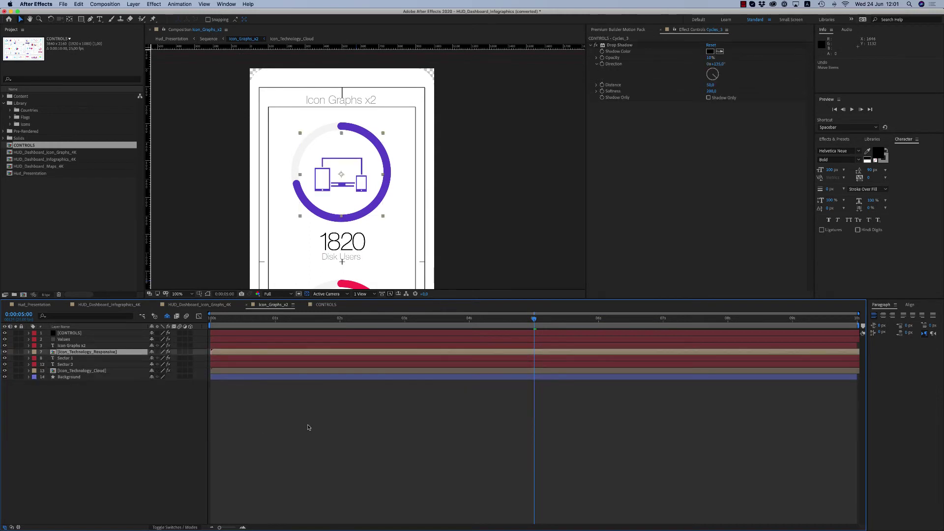
key("super+z")
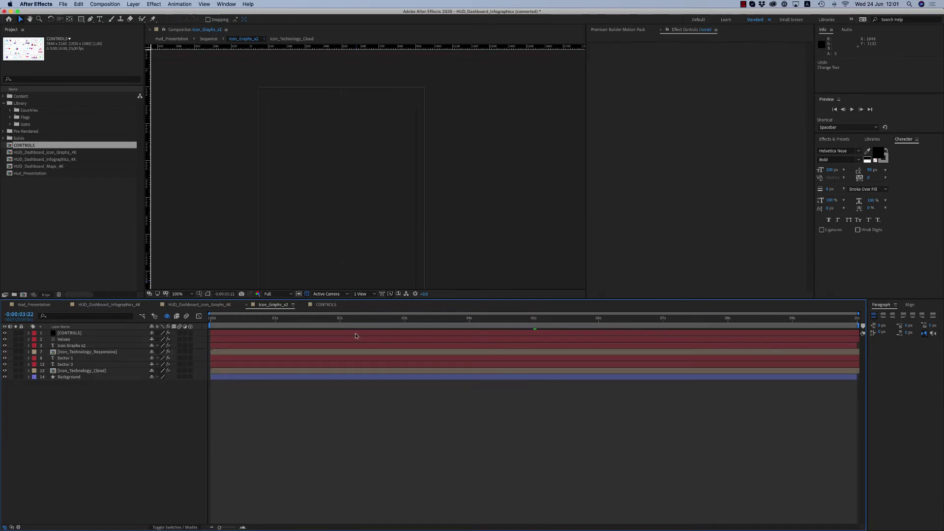
- Close the CONTROLS and Icon_Graphs_x2 compositions, returning to HUD_Dashboard_Icon_Graphs_4K at 0:00:01:12
left_click(321, 306)
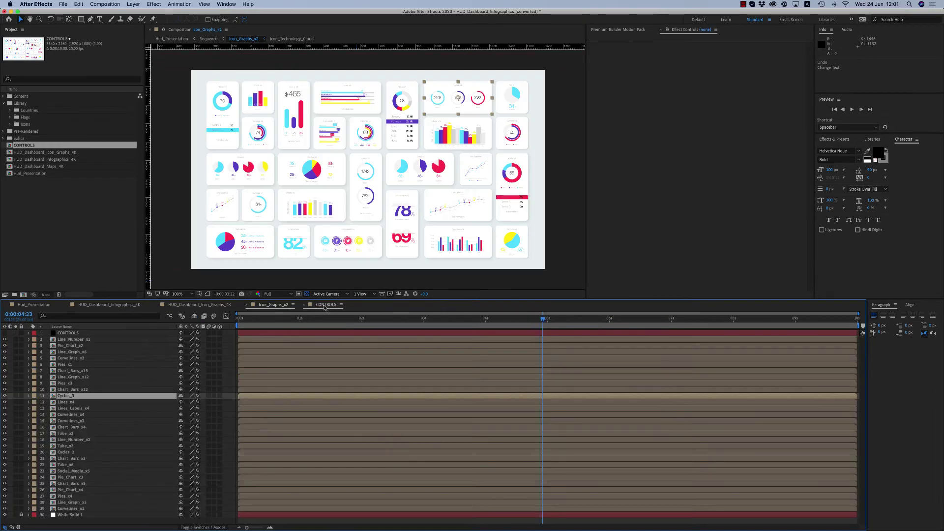
left_click(281, 304)
left_click(315, 305)
left_click(302, 305)
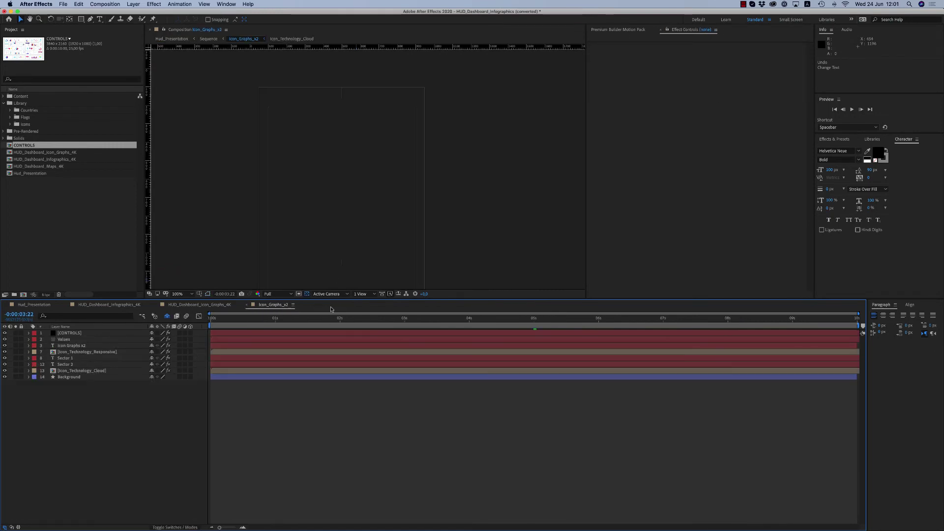
left_click(305, 320)
left_click(246, 305)
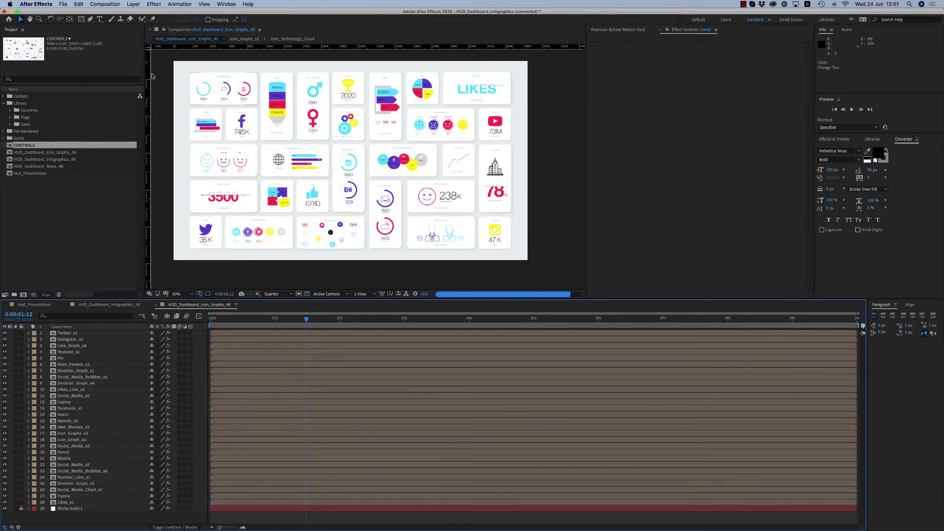
- Open the Social_Media_x2 composition and reveal the Icon_Fill_Social Media_Instagram layer's source in the project
double_click(339, 185)
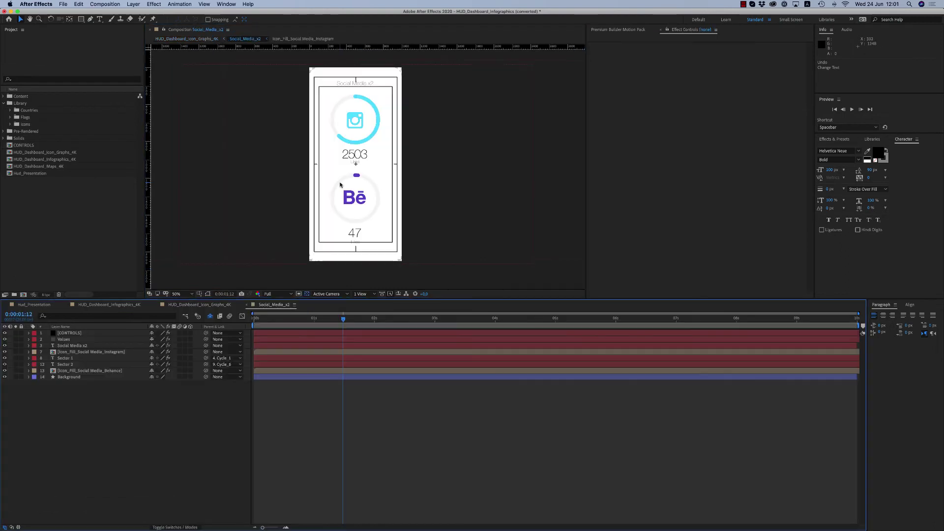
left_click(340, 184)
left_click(109, 354)
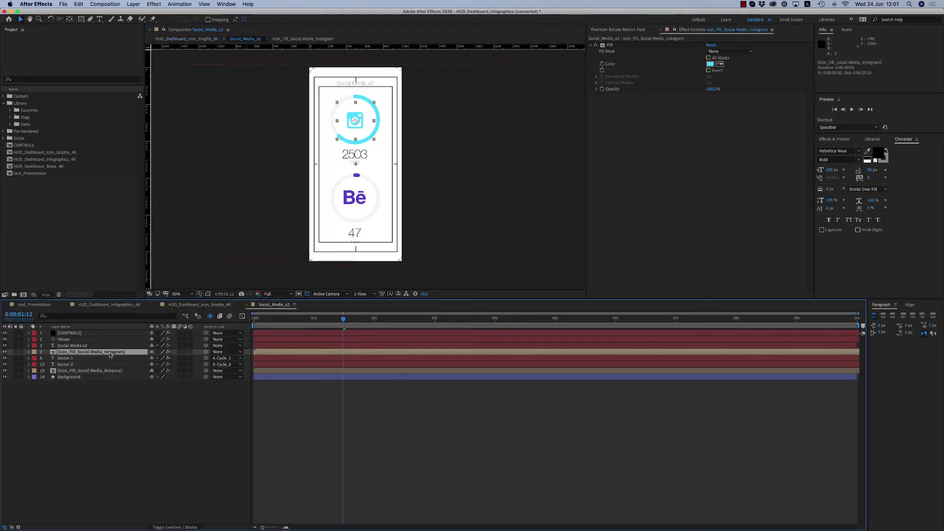
right_click(116, 354)
mouse_move(131, 464)
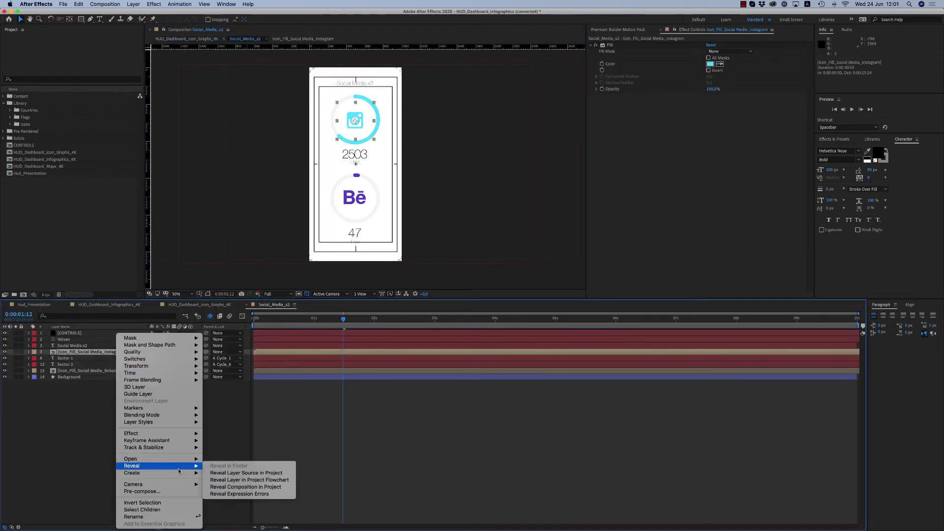
left_click(240, 473)
- Try replacing the Icon_Fill_Social Media_Instagram layer with Icon_Fill_Social Media_Facebook, and undo the change
left_click_drag(141, 203, 141, 232)
left_click_drag(74, 159, 119, 353)
key("ctrl+z")
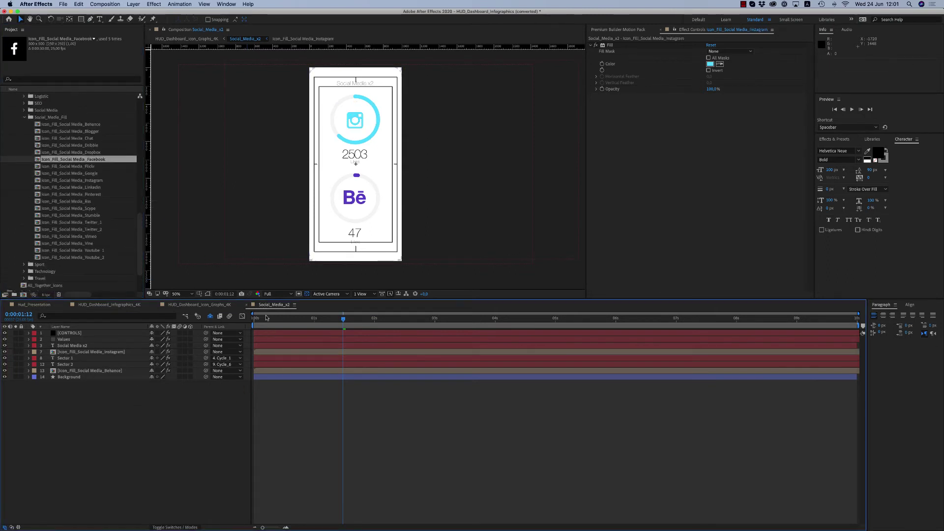
- Close Social_Media_x2, and open the Likes_Line_x1 composition from HUD_Dashboard_Icon_Graphs_4K at 0:00:02:19
left_click(248, 305)
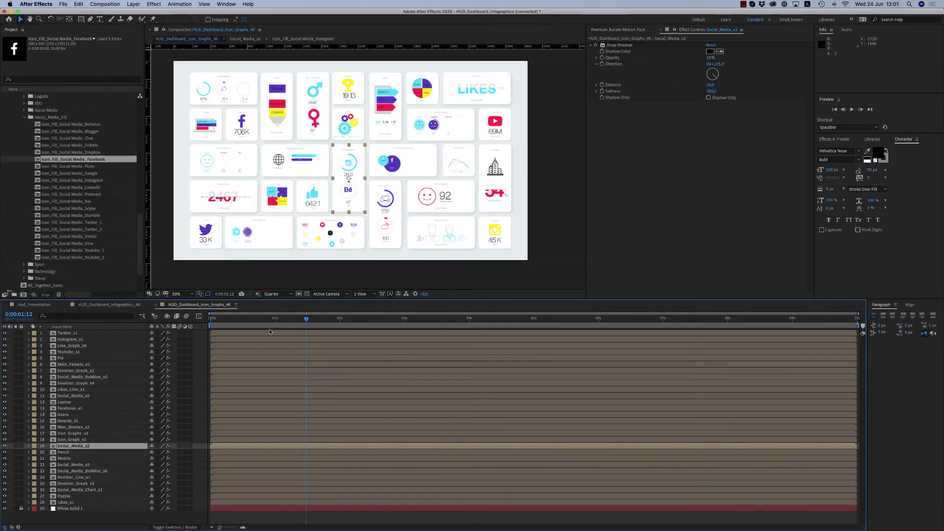
left_click(245, 134)
left_click(465, 157)
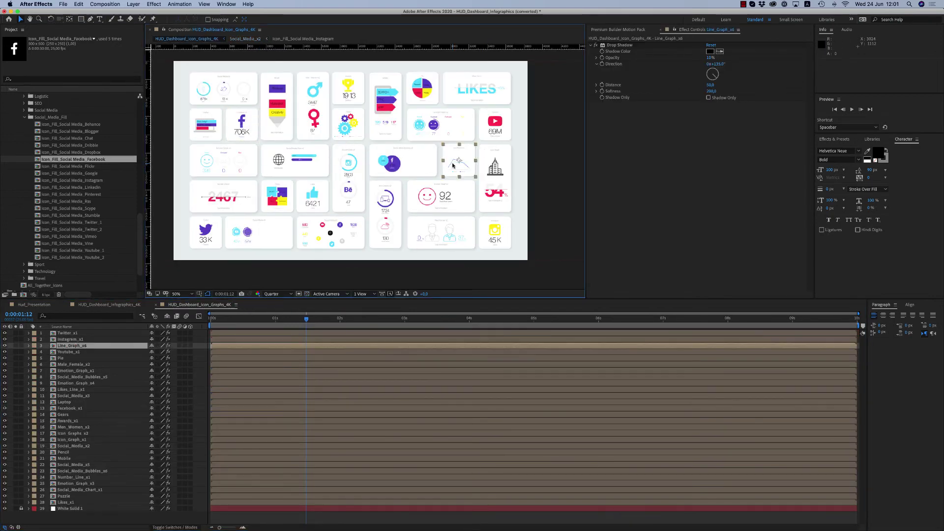
left_click(389, 317)
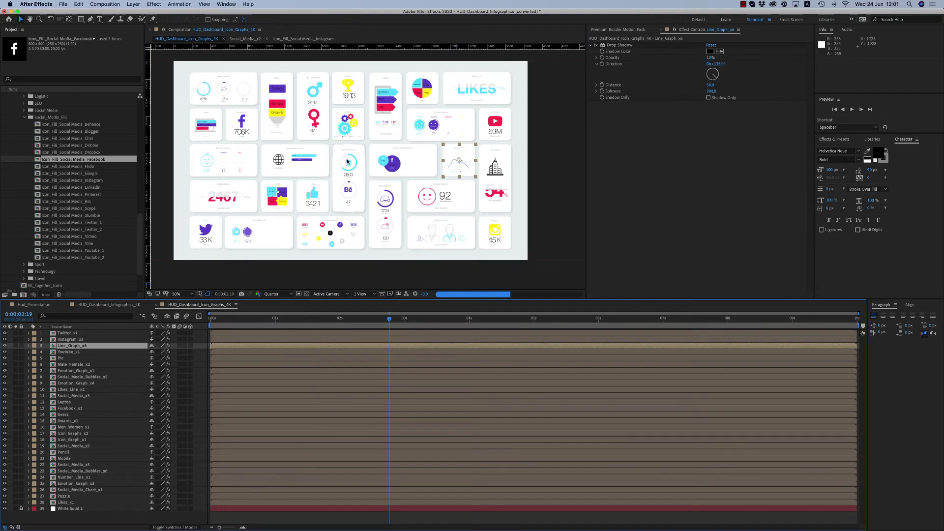
double_click(469, 98)
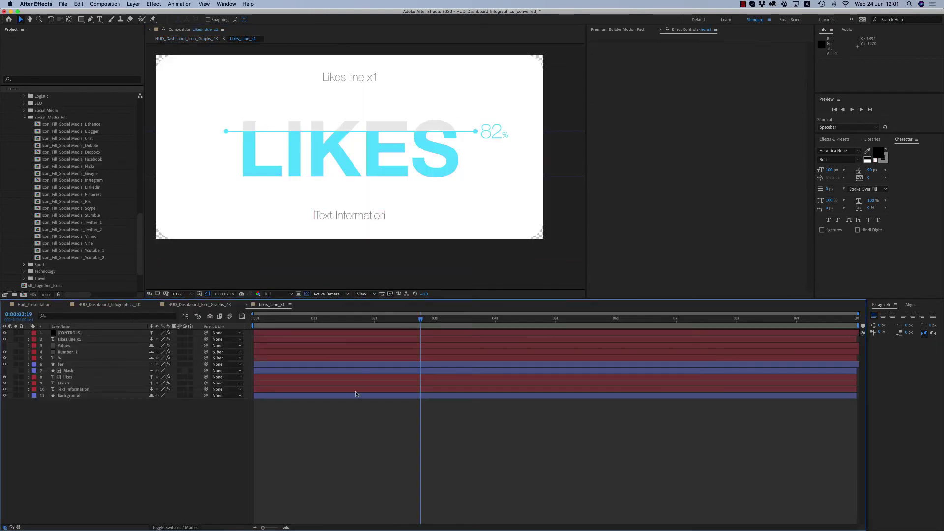
- Scrub Likes_Line_x1 to 0:00:01:15 and reveal all modified properties of the Values layer
left_click_drag(408, 323, 350, 323)
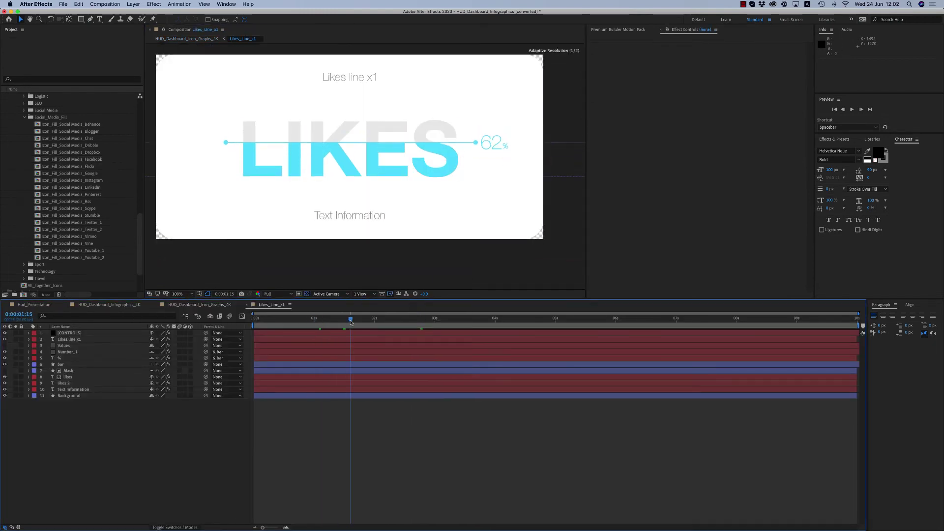
left_click(69, 340)
left_click(69, 347)
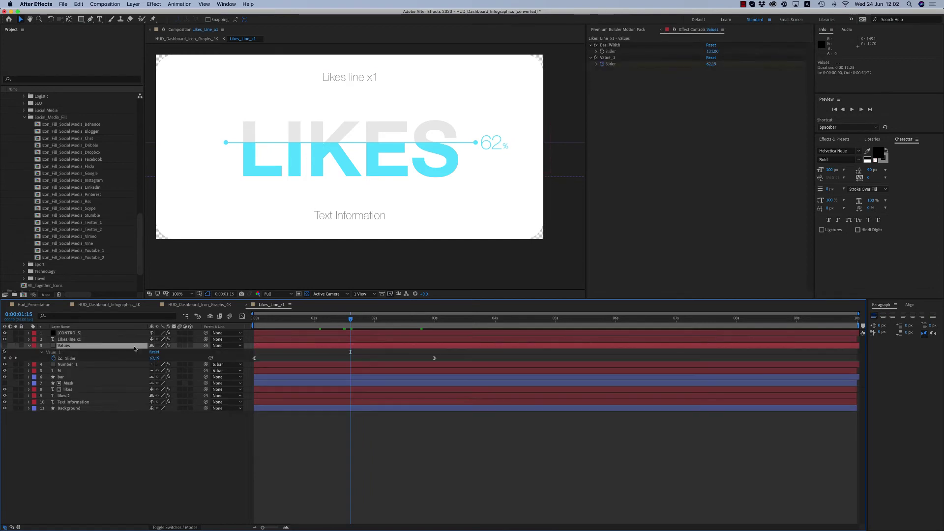
key("u")
key("u")
- Try setting the Value_1 slider to 57 at 0:00:03:00 on the Values layer, undo it and collapse the layer
left_click_drag(429, 322, 435, 323)
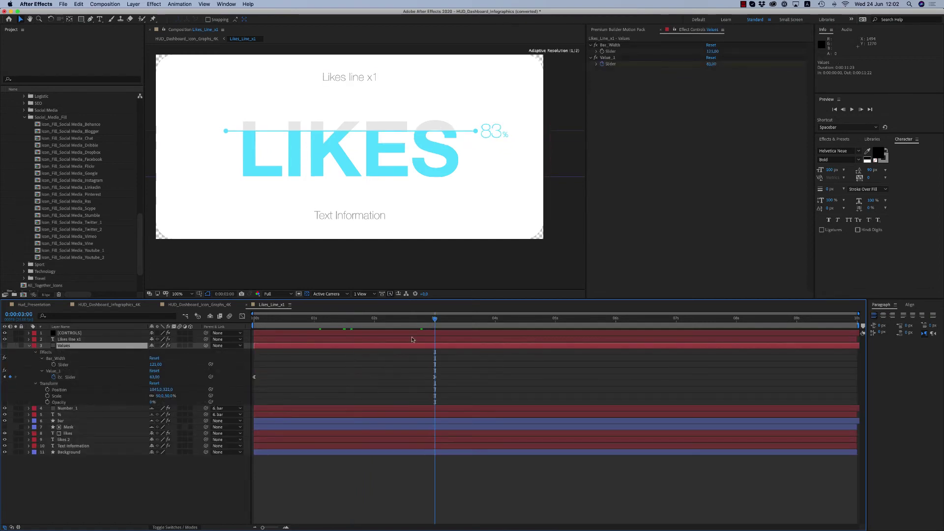
mouse_move(152, 376)
left_mouse_down()
mouse_move(129, 376)
mouse_move(149, 376)
left_mouse_up()
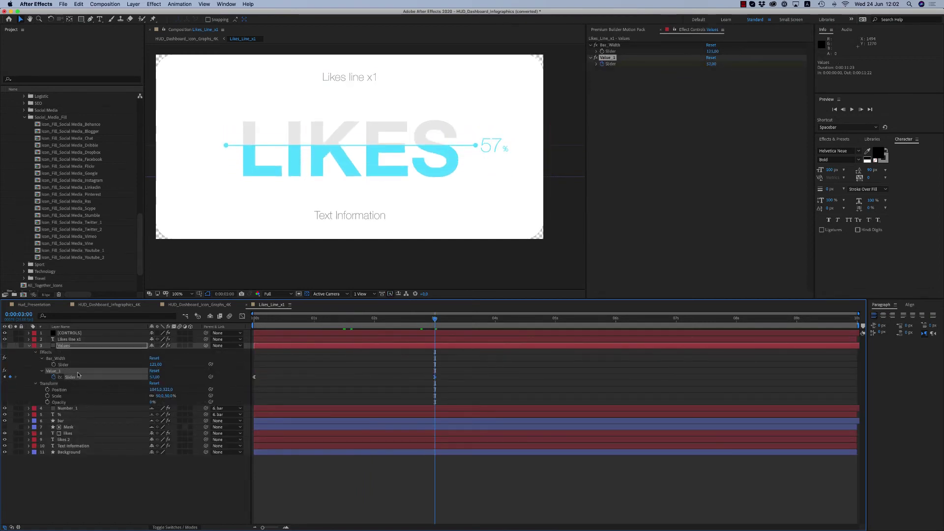
key("super+z")
left_click(29, 345)
- Check the Number_1 layer, try another Value_1 slider change on the Values layer, undo it and collapse the layer
left_click(78, 353)
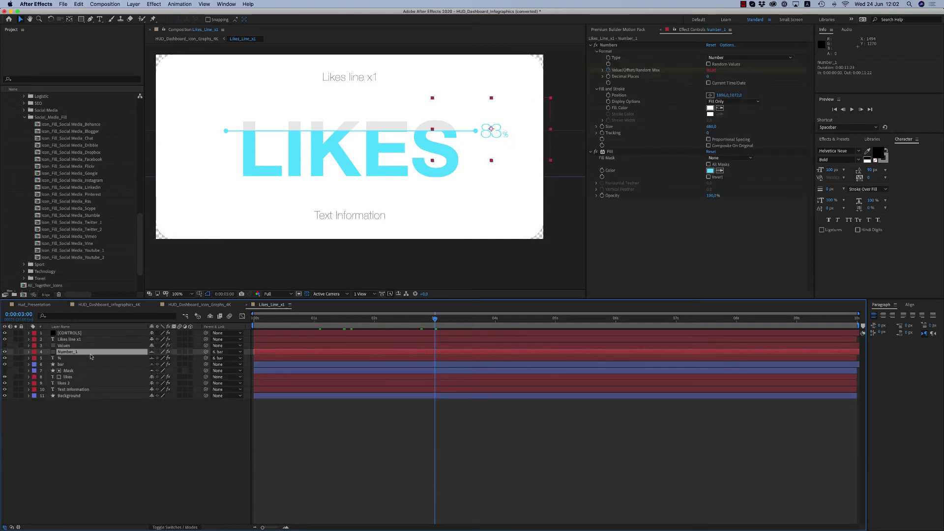
left_click(73, 346)
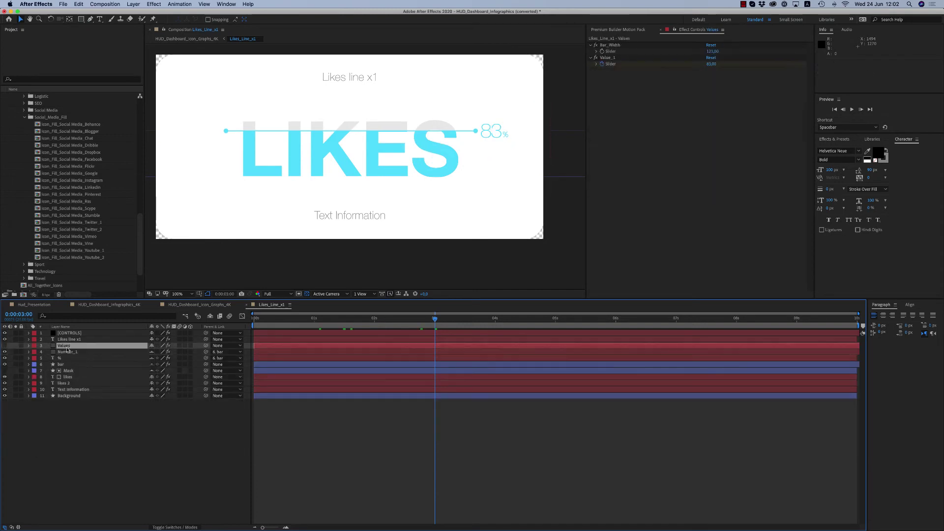
key("u")
left_click_drag(153, 359, 140, 359)
key("super+z")
left_click(29, 346)
left_click(131, 431)
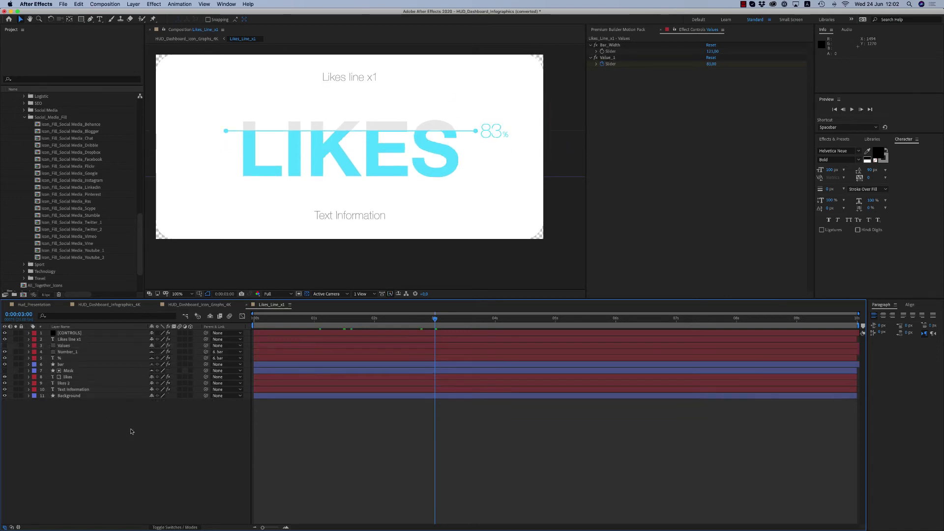
- Replace the likes 2 layer's text with "text", and open the Text Information layer's text for editing
double_click(69, 383)
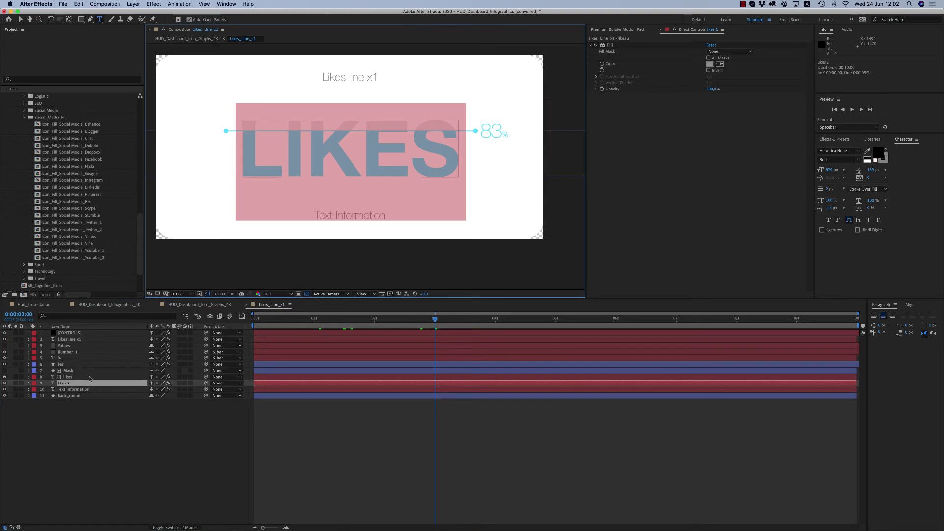
type("text")
key("Return")
left_click(69, 400)
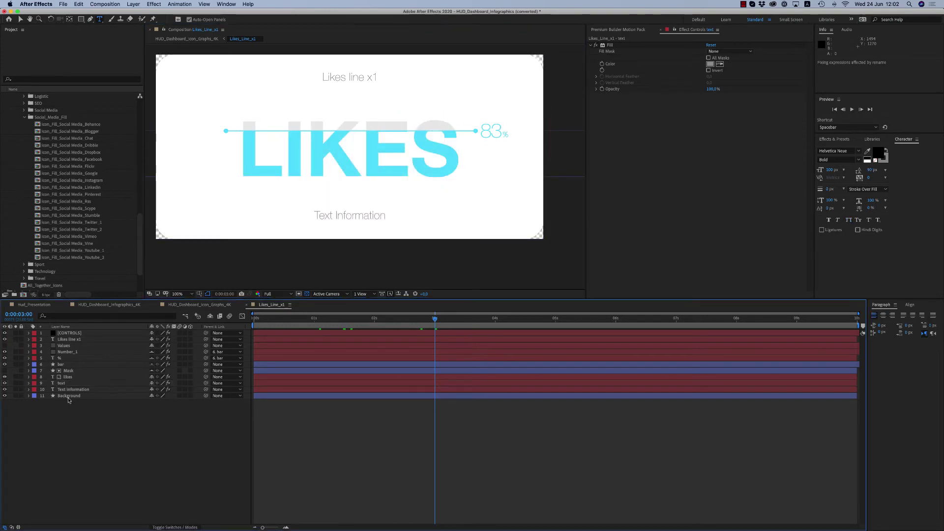
double_click(68, 389)
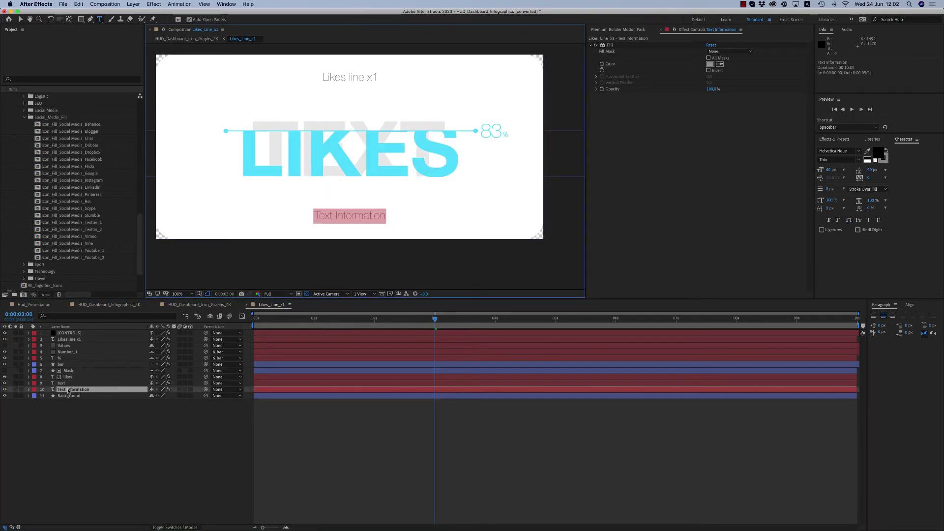
left_click(67, 400)
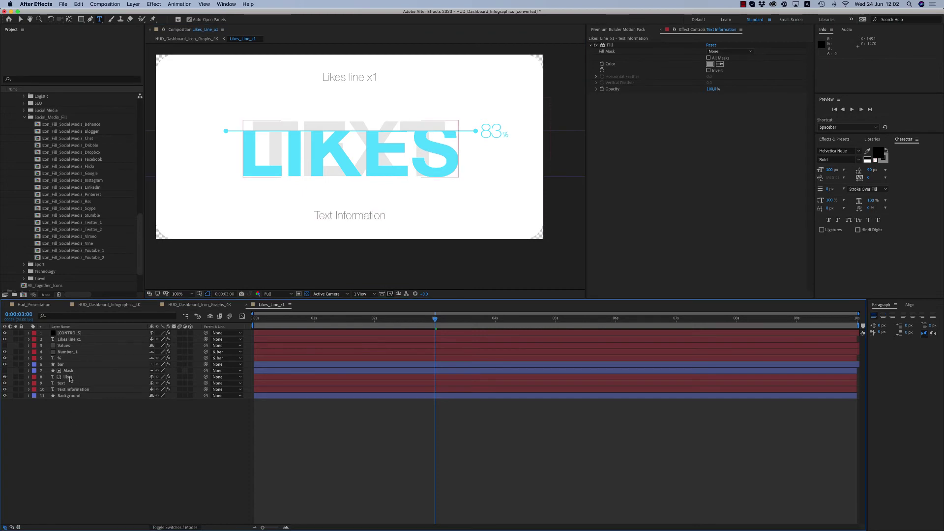
- Try changing the likes layer's wording to "text" as well, and undo the text edits on both LIKES layers
left_click(63, 384)
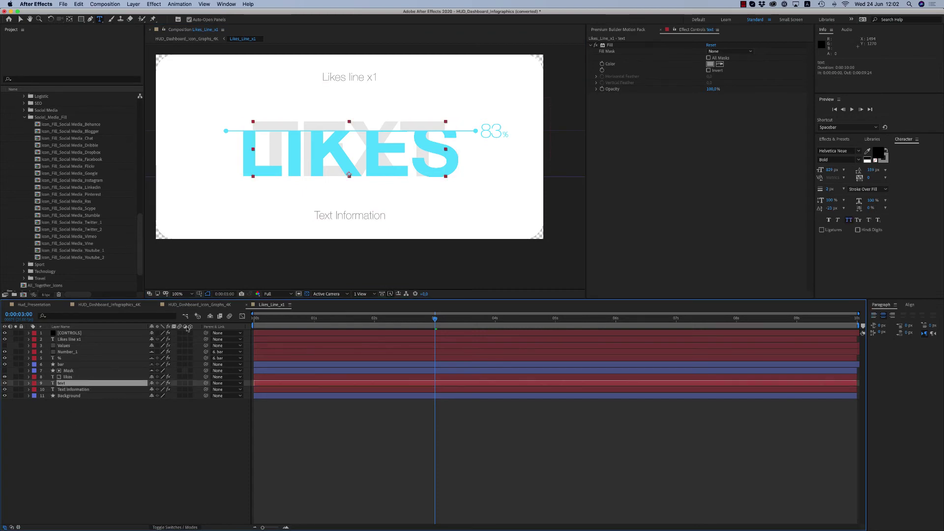
left_click(76, 377)
type("text 2")
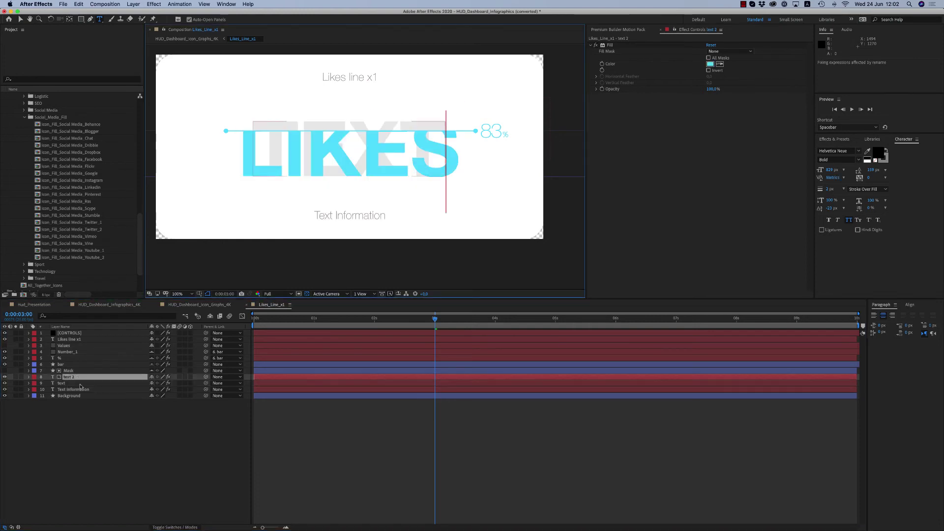
left_click(280, 448)
key("super+z")
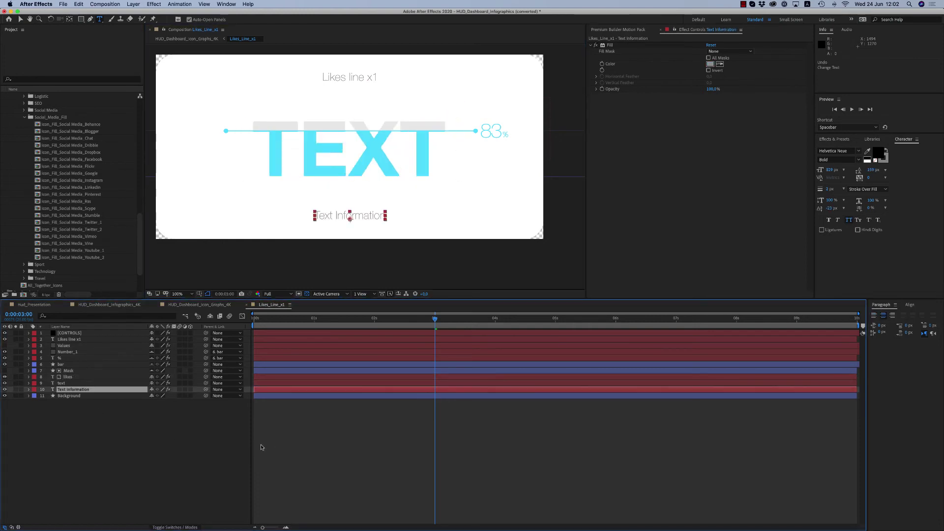
key("super+z")
left_click(300, 460)
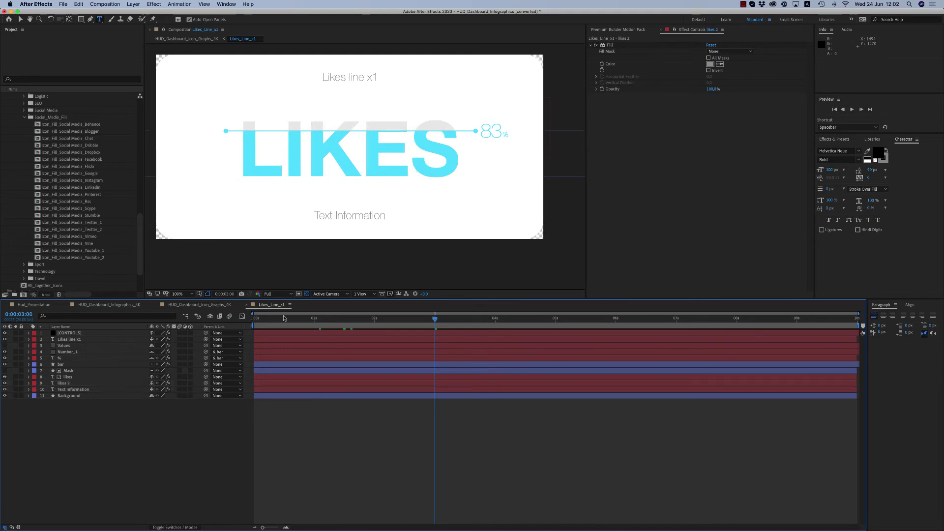
- Close Likes_Line_x1, collapse the library's icon folders and open the HUD_Dashboard_Maps_4K composition
left_click(247, 305)
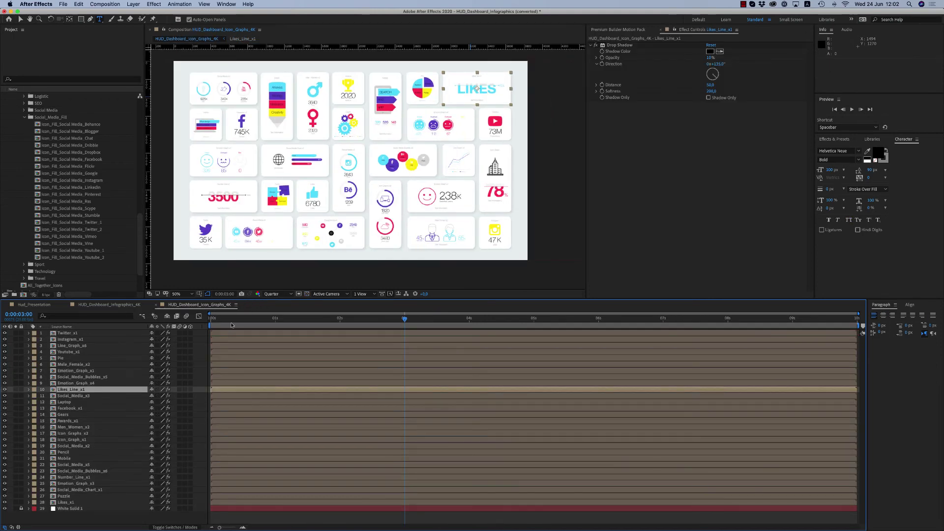
left_click(24, 118)
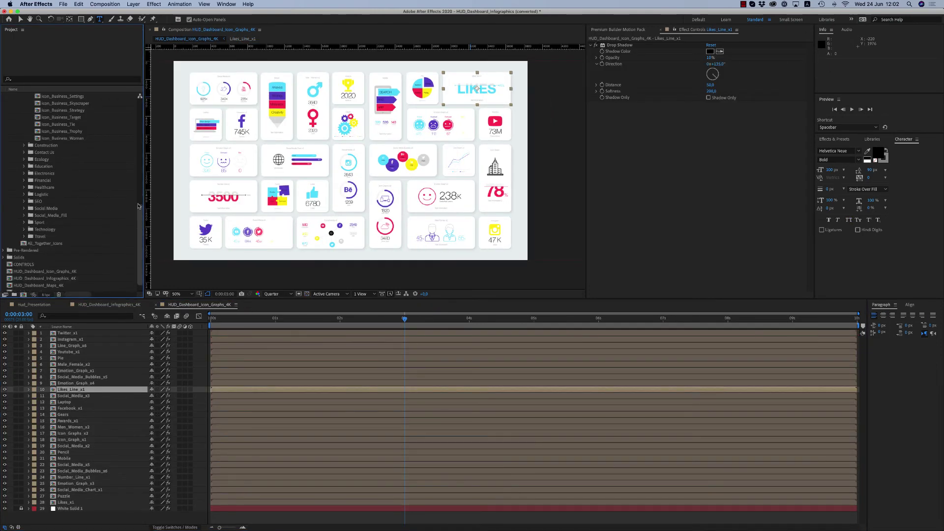
scroll(143, 226, "up", 5)
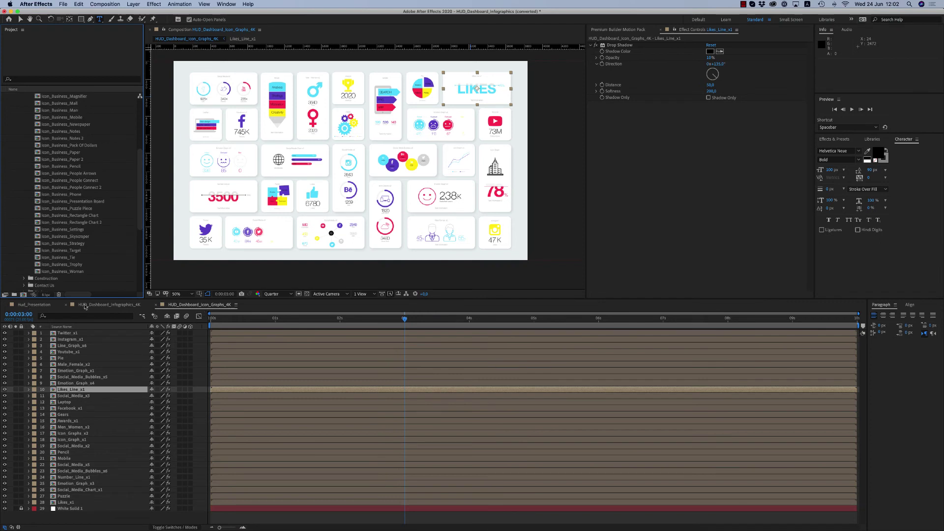
scroll(74, 114, "up", 5)
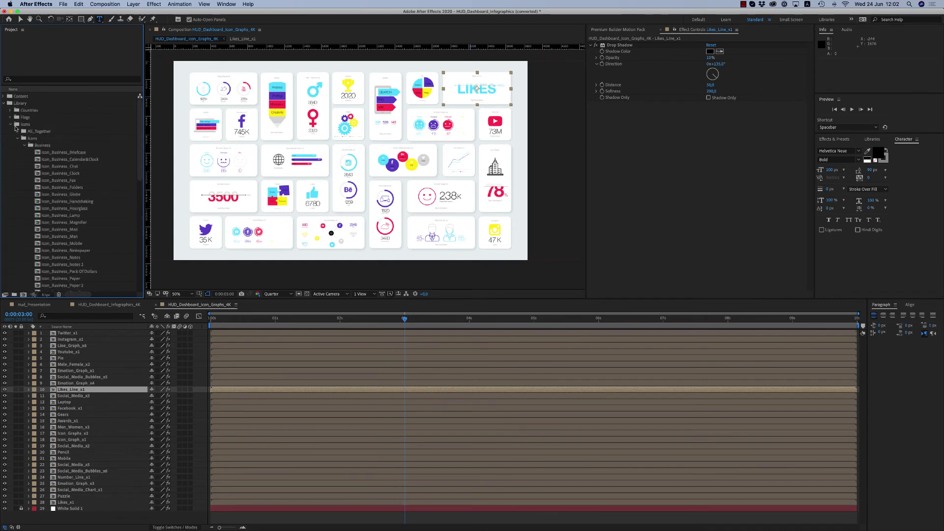
left_click(11, 124)
double_click(53, 166)
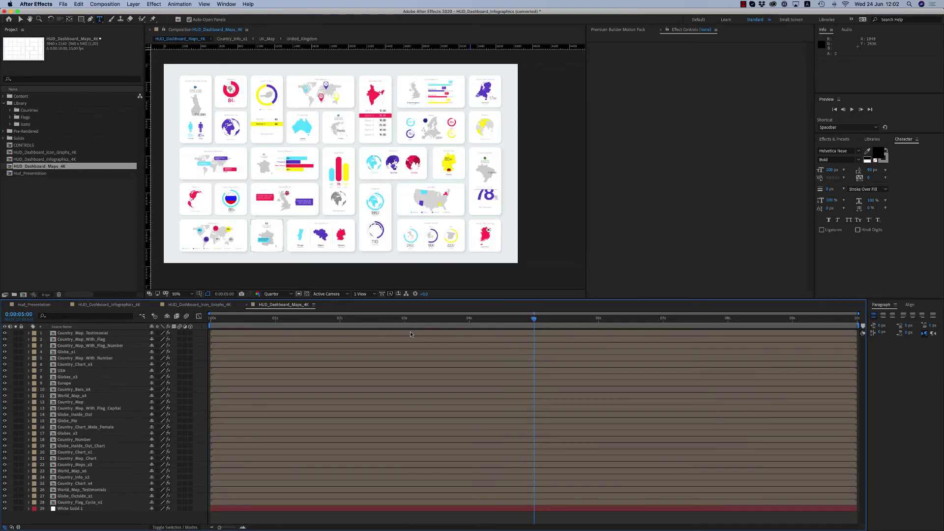
- With the Selection tool, open the Country_Maps_x3 composition from its card on the maps dashboard
key("v")
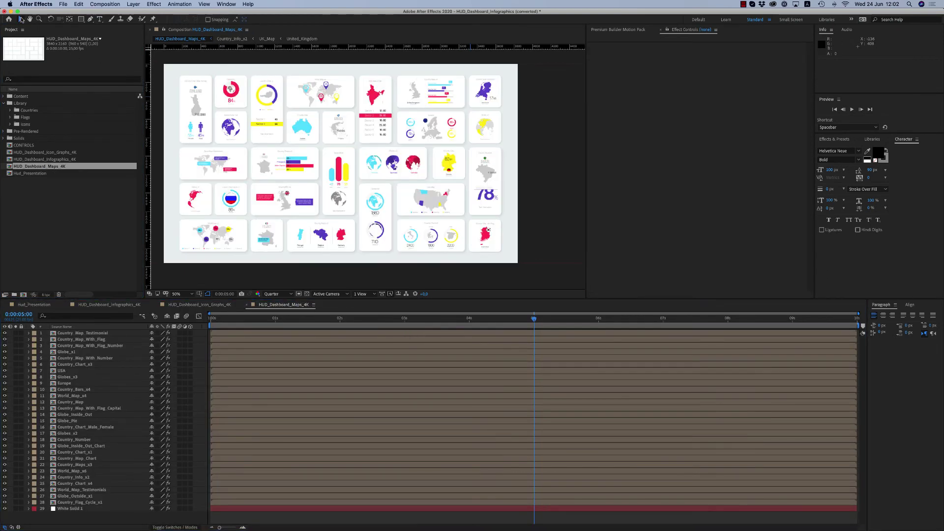
left_click_drag(384, 184, 416, 189)
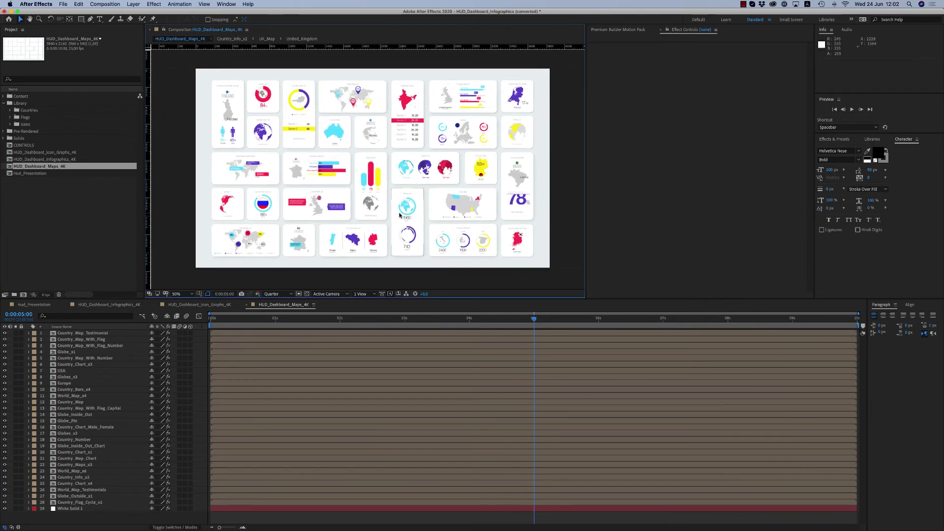
left_click(465, 209)
double_click(360, 243)
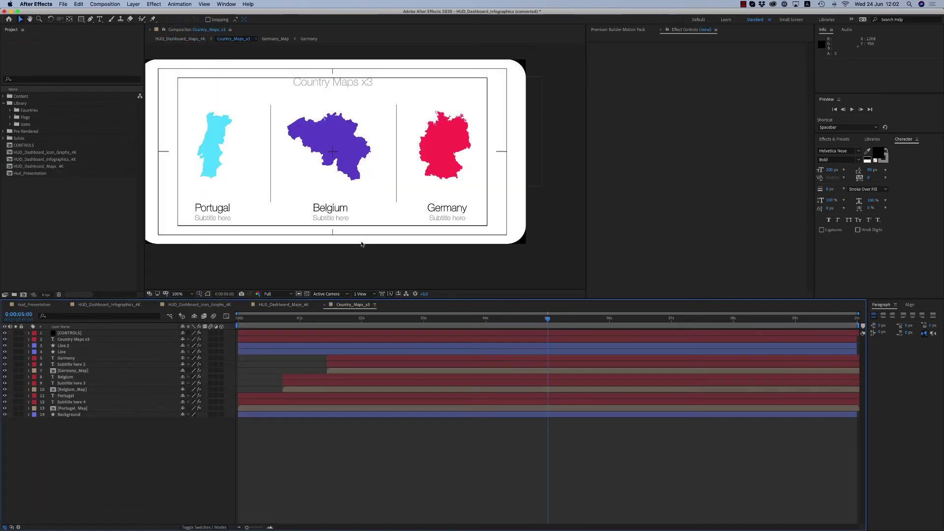
- Reveal the Germany_Map layer's source composition in the project
right_click(79, 371)
key("Escape")
right_click(79, 372)
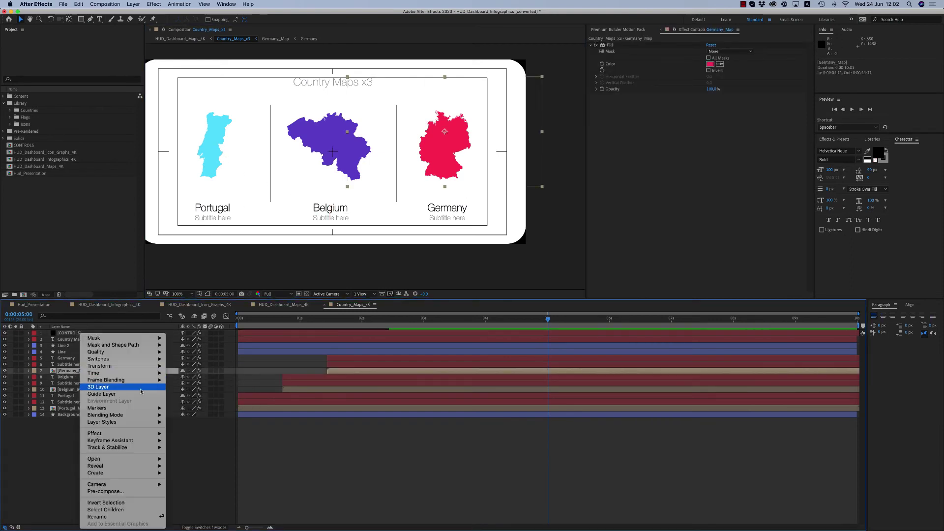
mouse_move(143, 467)
left_click(186, 473)
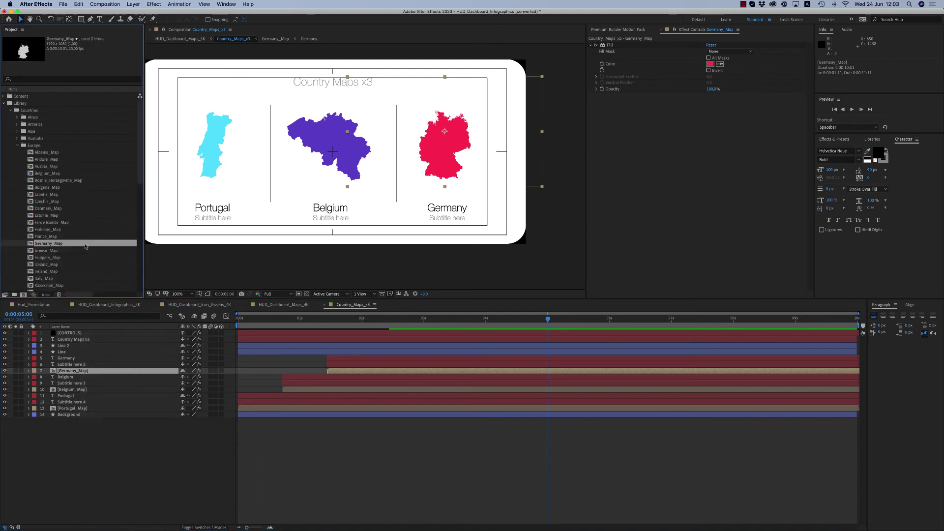
- Browse the Europe folder of country maps, try replacing the Germany_Map layer with Italy_Map and undo it
left_click(16, 146)
left_click(23, 109)
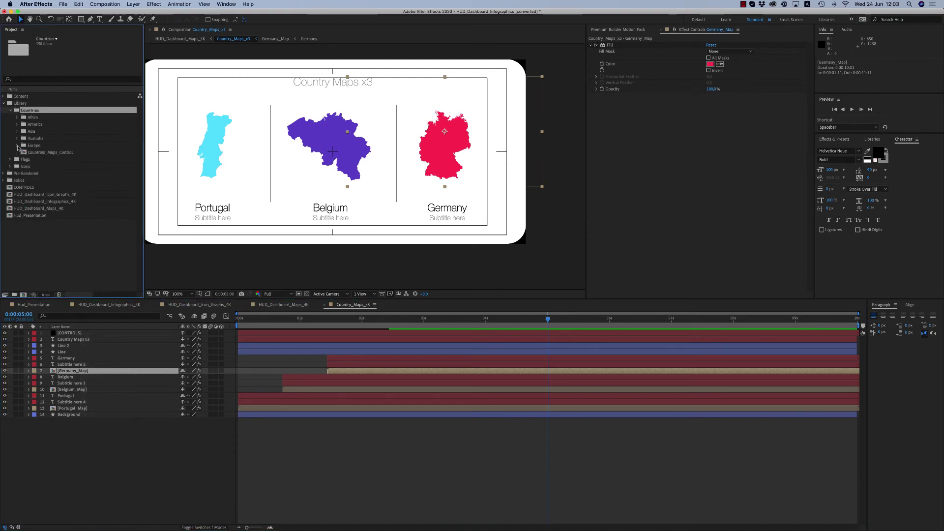
left_click(18, 146)
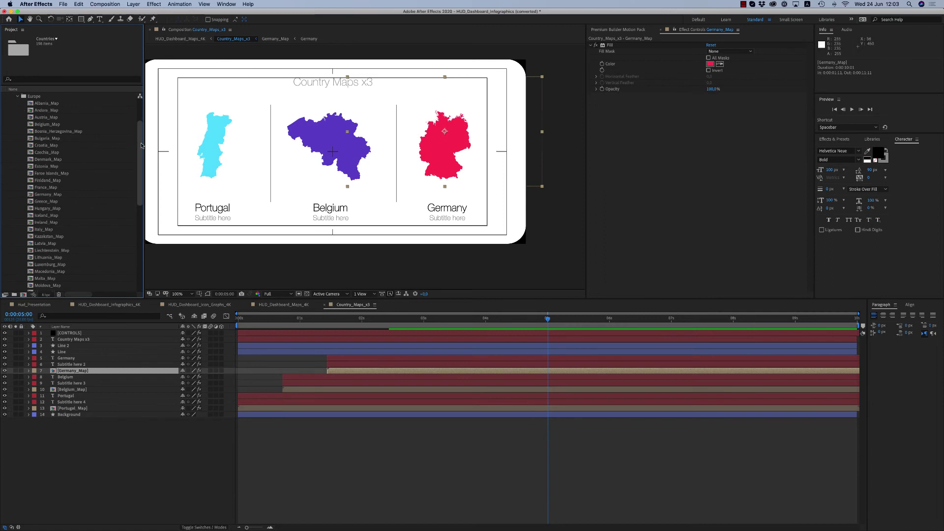
scroll(142, 143, "down", 1)
left_click(403, 373)
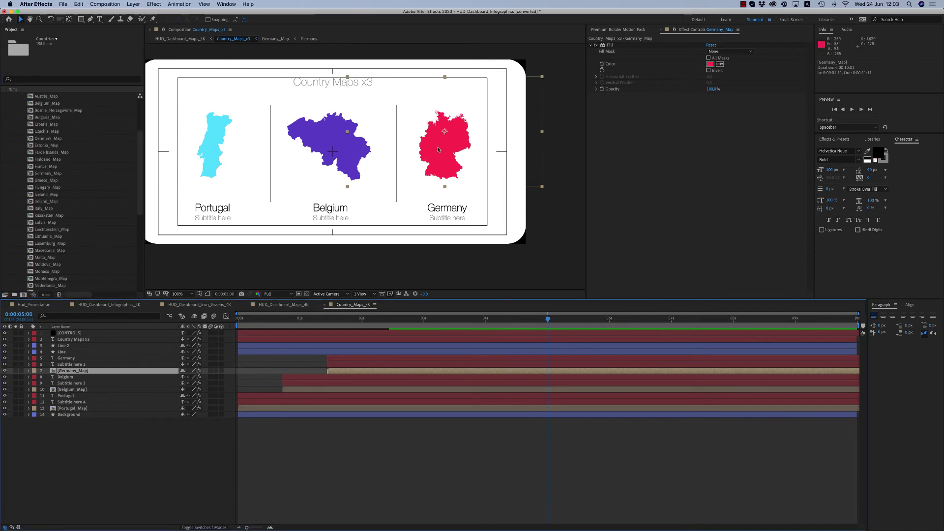
left_click_drag(44, 209, 58, 379)
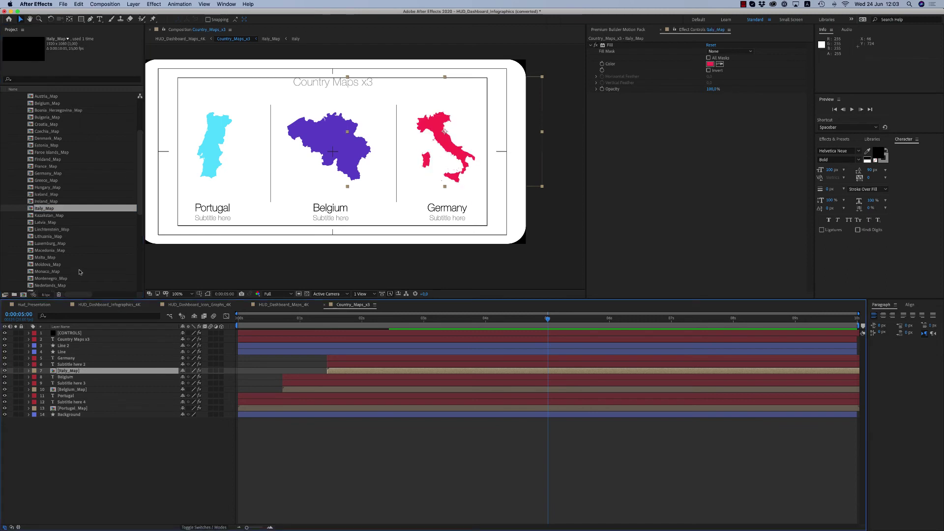
key("super+z")
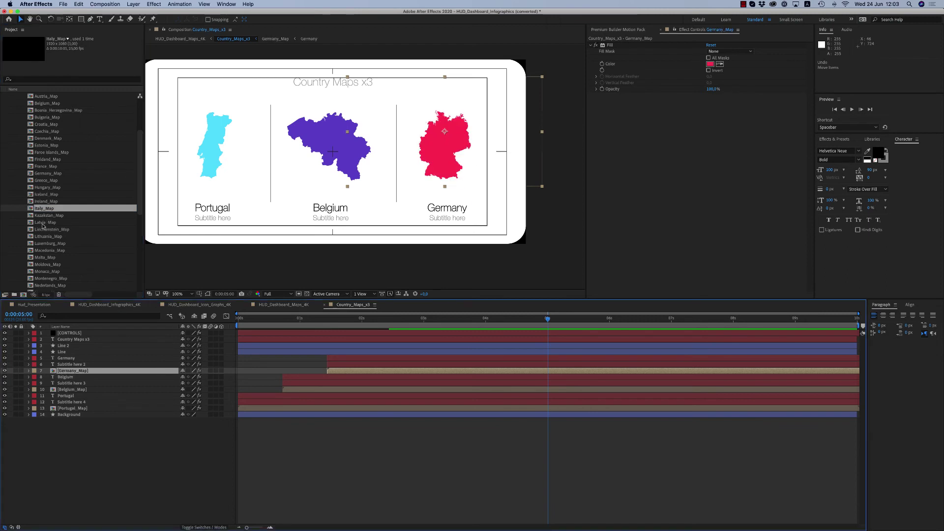
- Replace the Germany_Map layer with Latvia_Map, and hide the title, flag, pin and capital label layers inside the Latvia_Map composition
left_click_drag(43, 222, 92, 377)
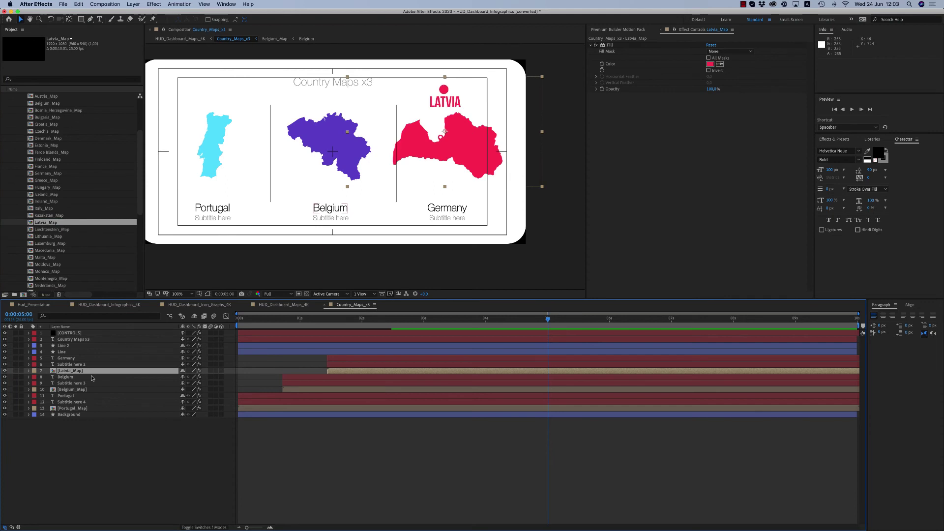
double_click(75, 372)
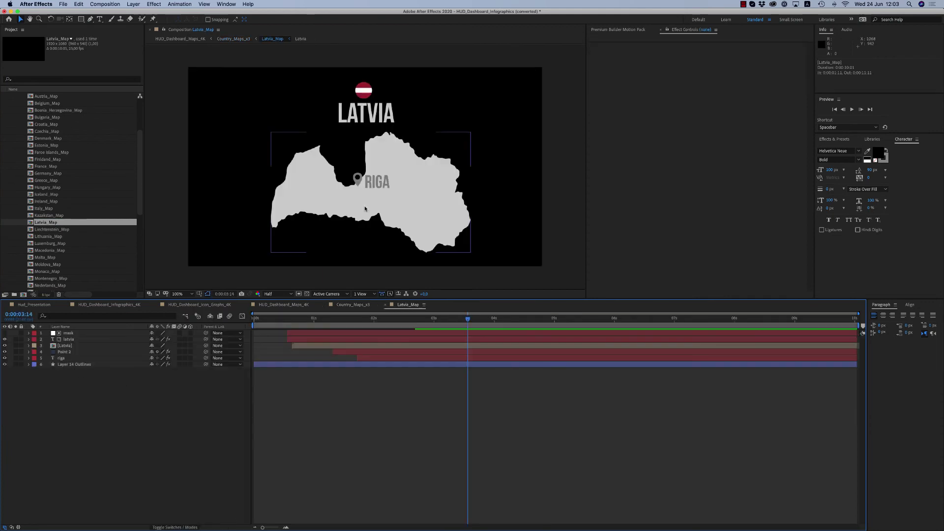
left_click(370, 185)
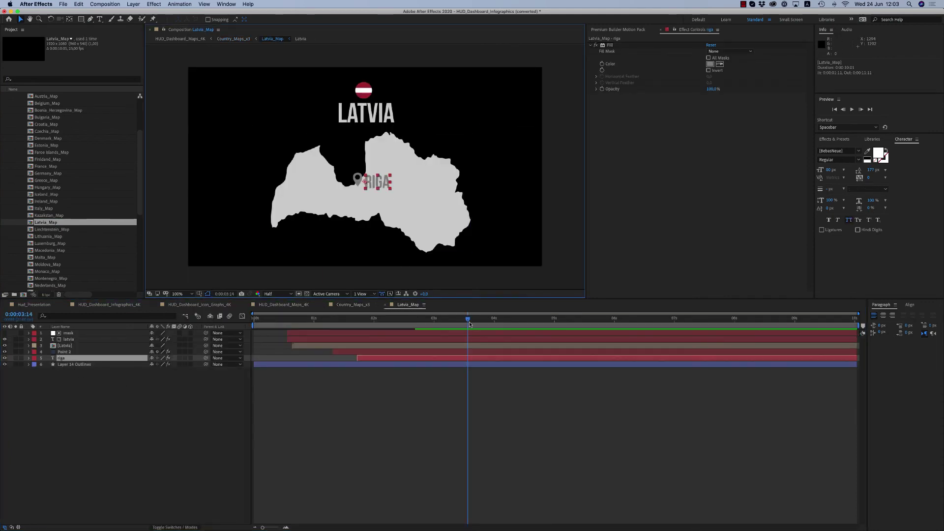
left_click_drag(470, 324, 465, 324)
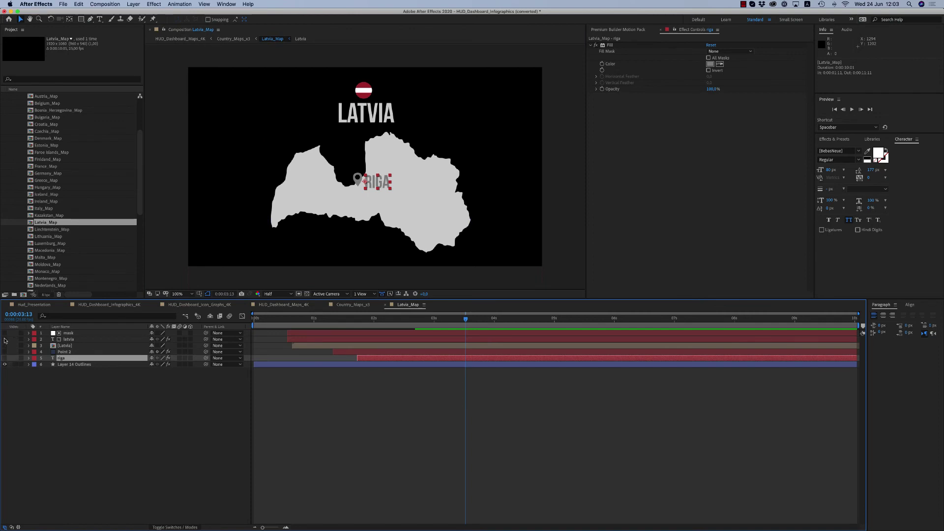
left_click(353, 304)
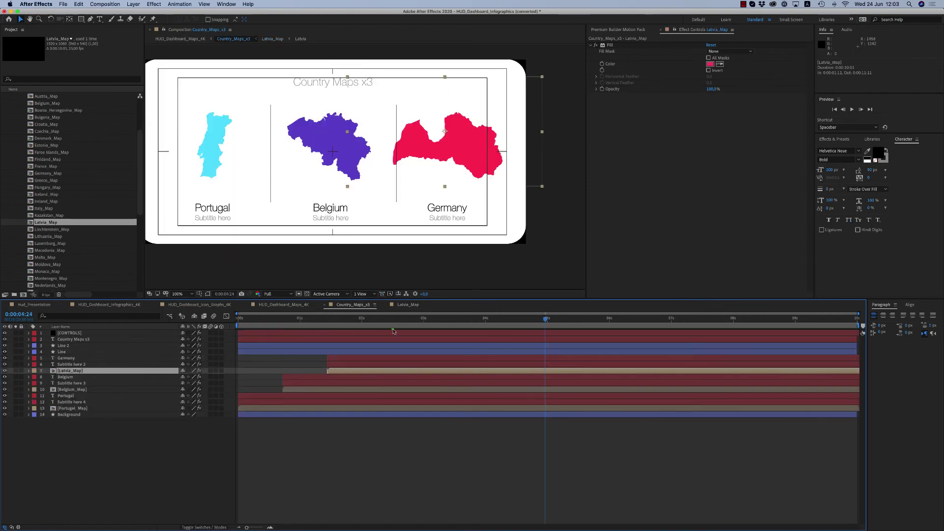
- Set the Latvia_Map layer's scale to 43% in Country_Maps_x3 and collapse its properties
key("s")
left_click_drag(195, 377, 173, 377)
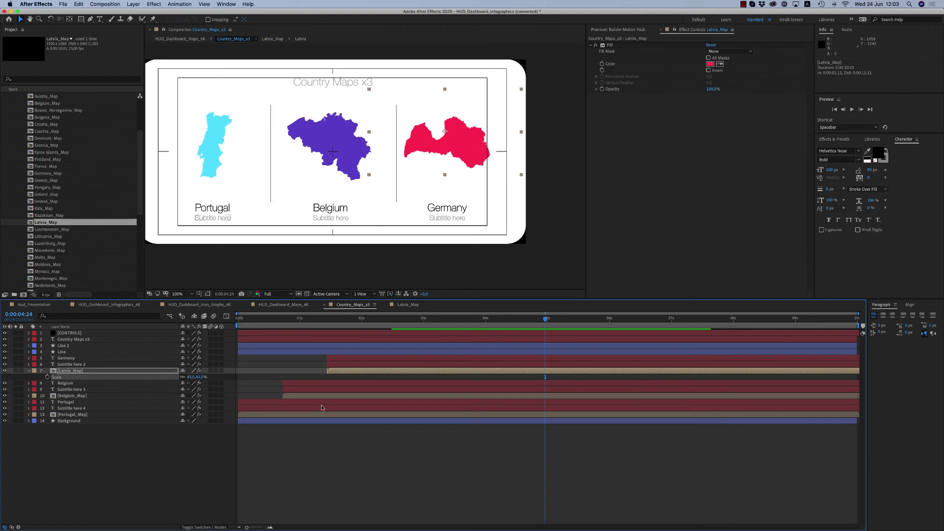
left_click(29, 371)
left_click(345, 433)
- Show the hidden title, flag, pin and capital label layers in Latvia_Map again, and scrub its animation to 0:00:03:19
left_click(407, 304)
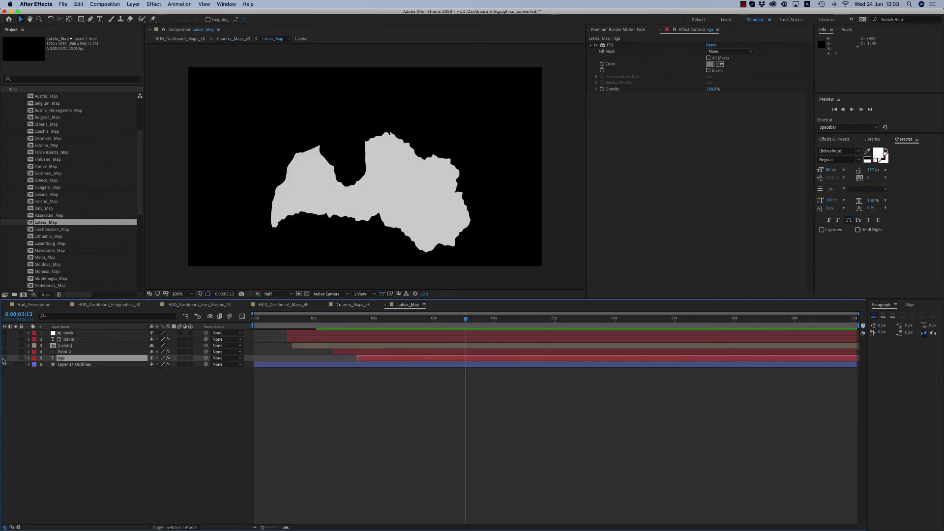
left_click_drag(6, 340, 5, 339)
left_click(311, 354)
left_click_drag(277, 320, 497, 330)
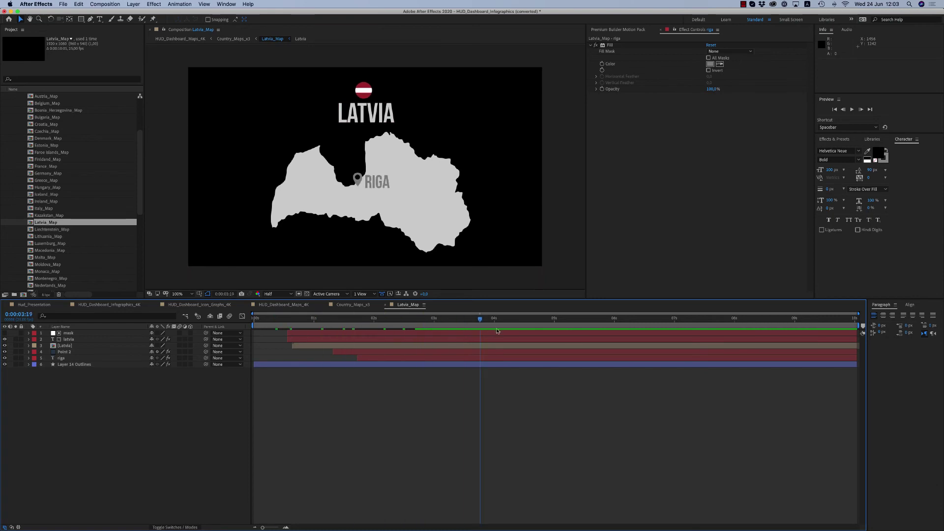
- Close Latvia_Map, and undo the scaling and map replacement in Country_Maps_x3 to restore the Germany_Map layer
left_click(385, 305)
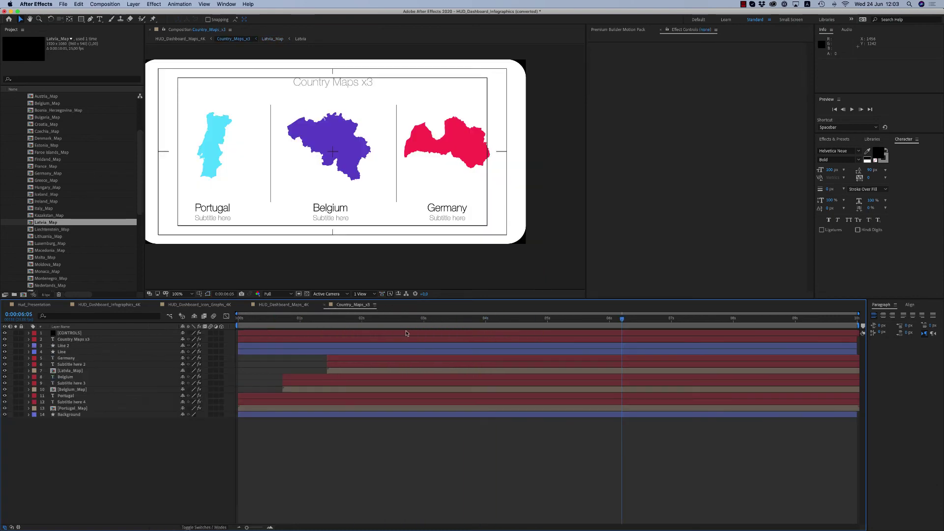
left_click(367, 370)
key("ctrl+z")
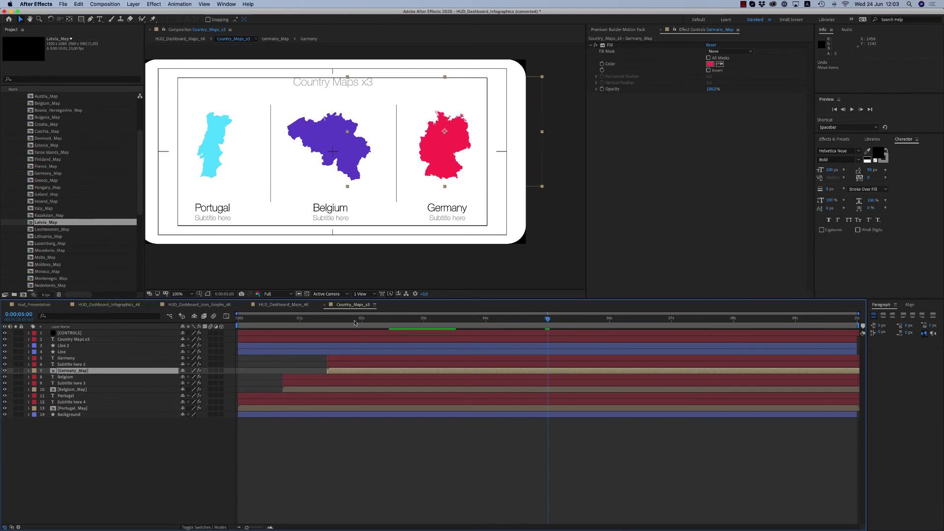
- Close Country_Maps_x3, open Country_Chart_x4 from the maps dashboard and scrub it to 0:00:02:12
left_click(324, 304)
double_click(315, 175)
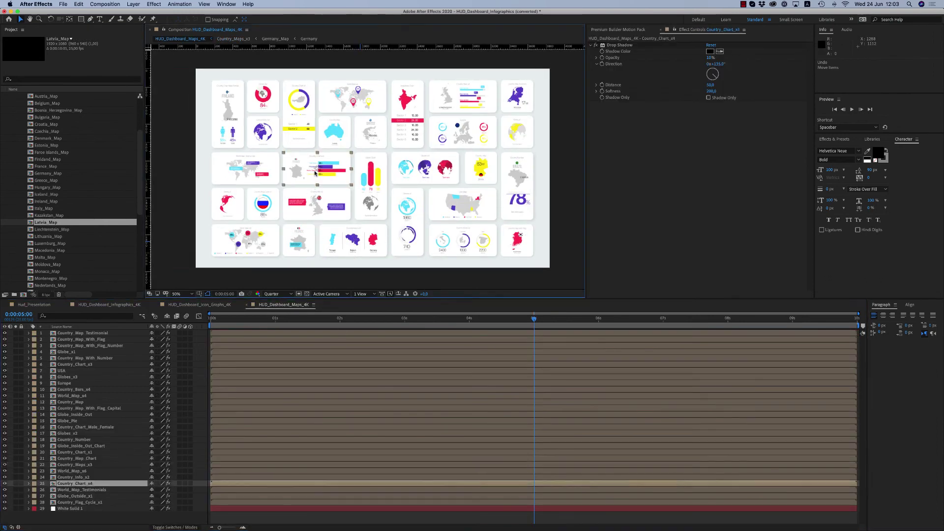
left_click(394, 319)
left_click_drag(341, 264, 381, 269)
left_click(391, 315)
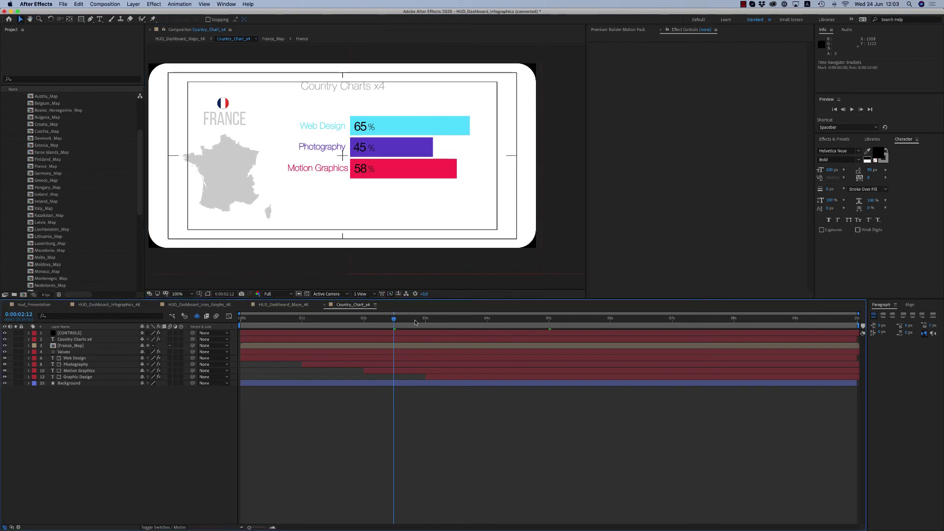
- Scrub Country_Chart_x4 to 0:00:04:24 and display the value sliders of its Values layer
left_click_drag(416, 320, 510, 319)
left_click_drag(433, 265, 483, 261)
left_click(546, 320)
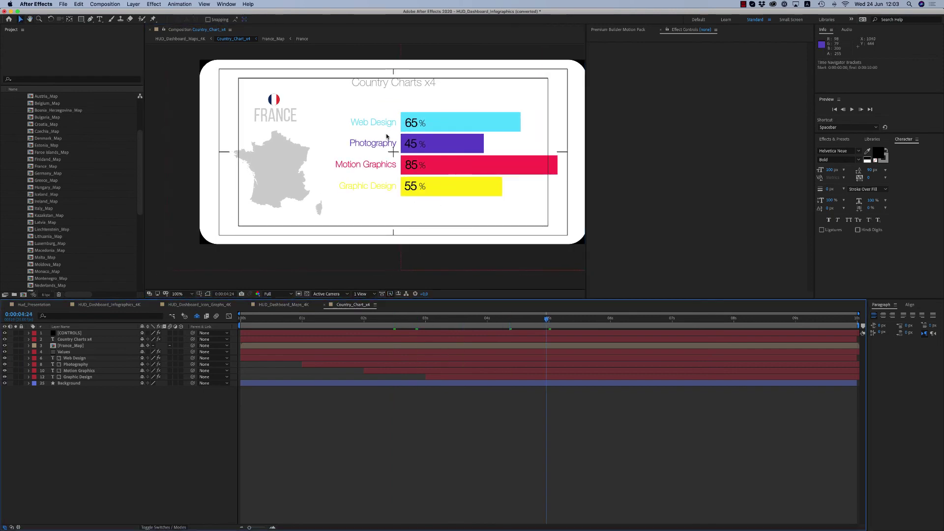
left_click(339, 225)
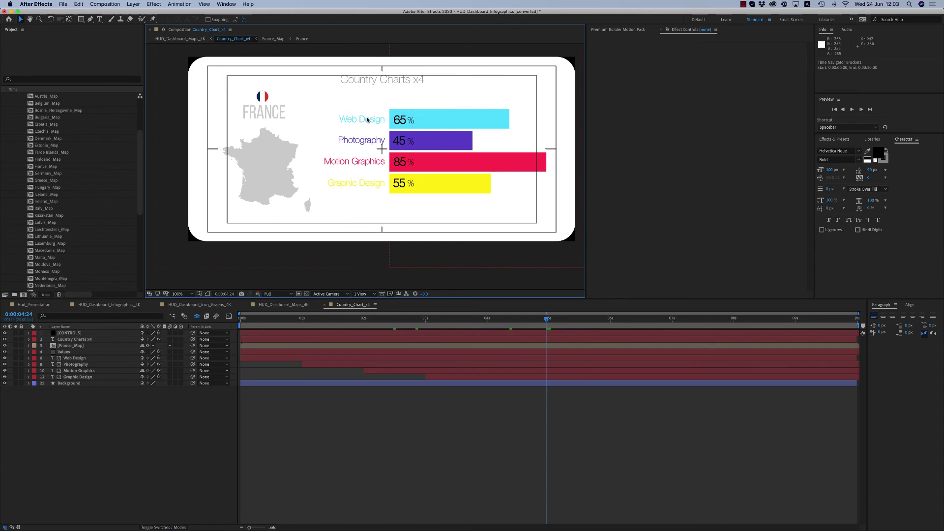
left_click(64, 352)
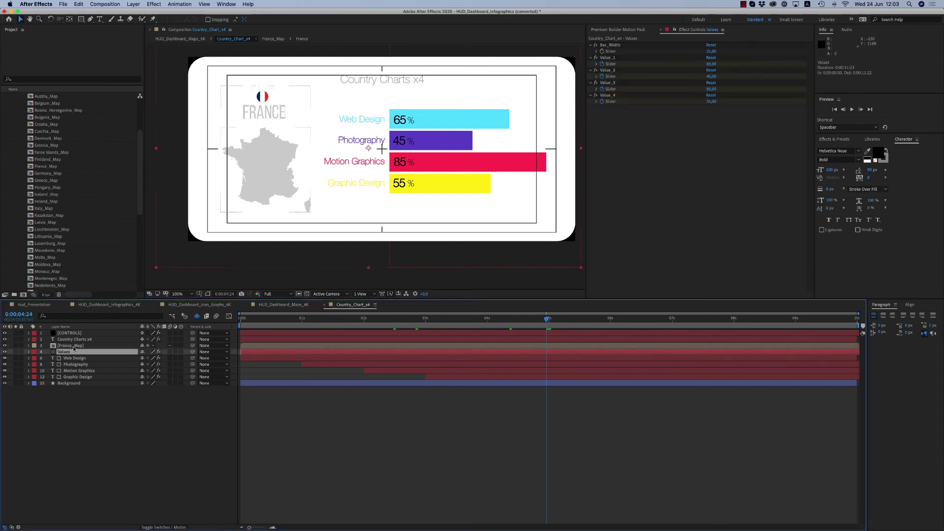
- Replace the France_Map layer with Croatia_Map, try Lithuania_Map in its place and undo that last replacement
left_click(84, 347)
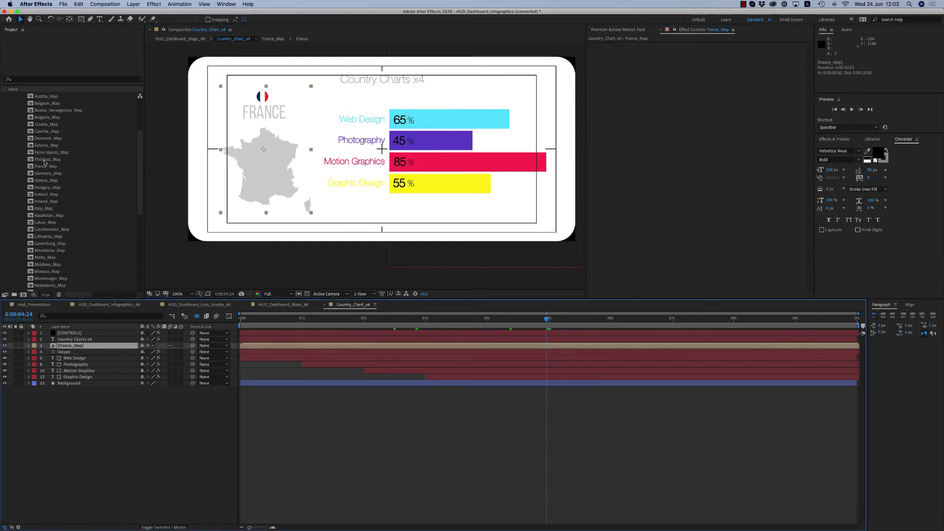
left_click_drag(48, 138, 84, 351)
left_click_drag(44, 126, 103, 346)
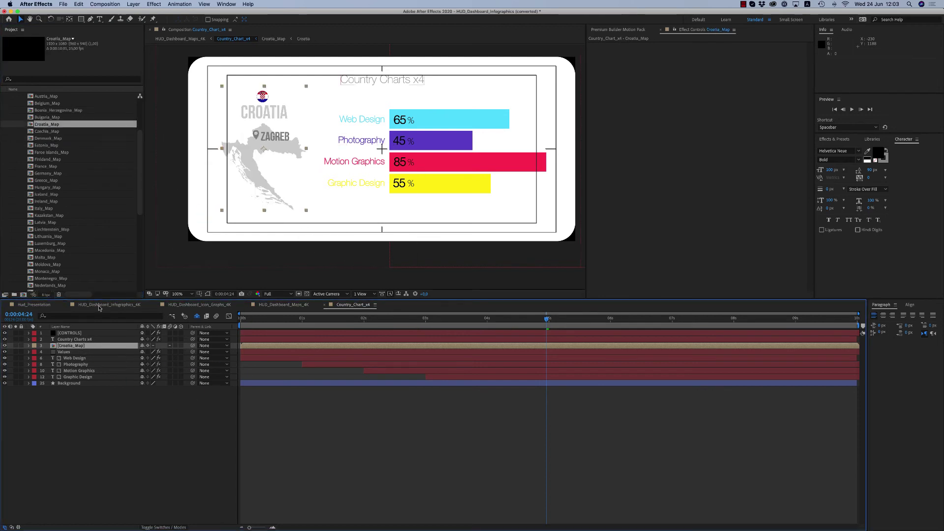
left_click_drag(48, 240, 89, 346)
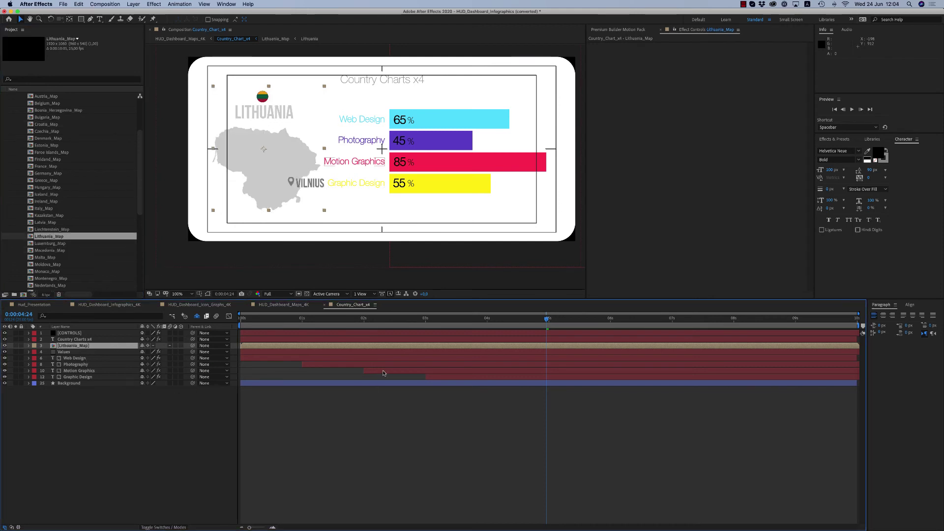
key("super+z")
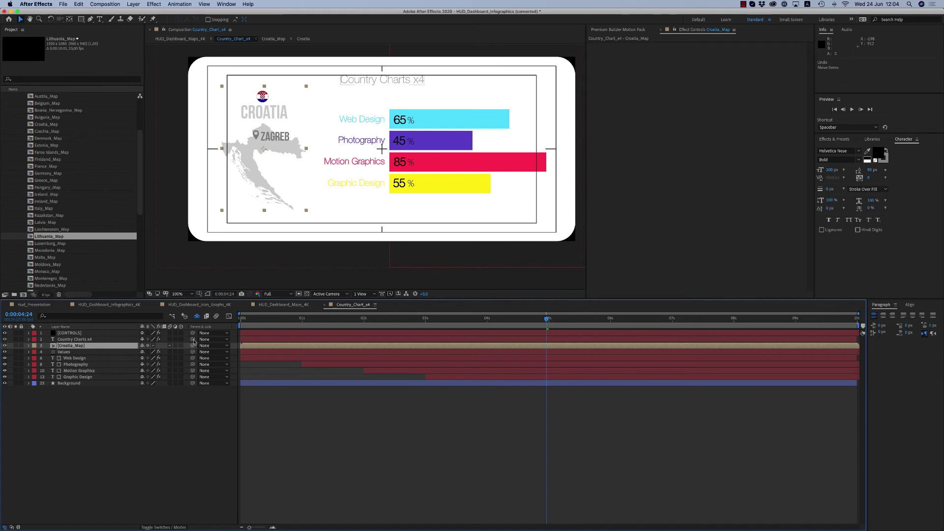
- Collapse the Europe folder, open Countries_Maps_Control and select its COUNTRY-MAPS-CONTROLS layer to show the color controls
scroll(138, 147, "up", 5)
left_click(16, 145)
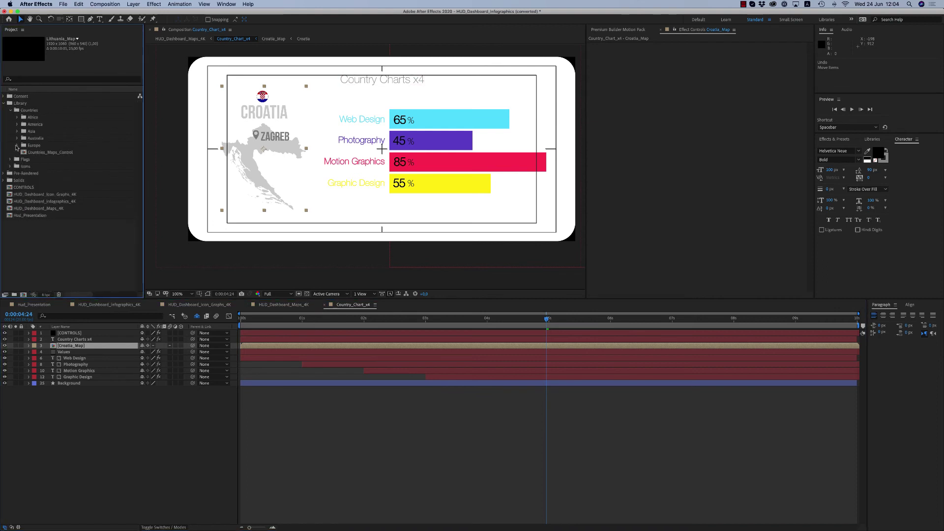
double_click(52, 152)
left_click(458, 333)
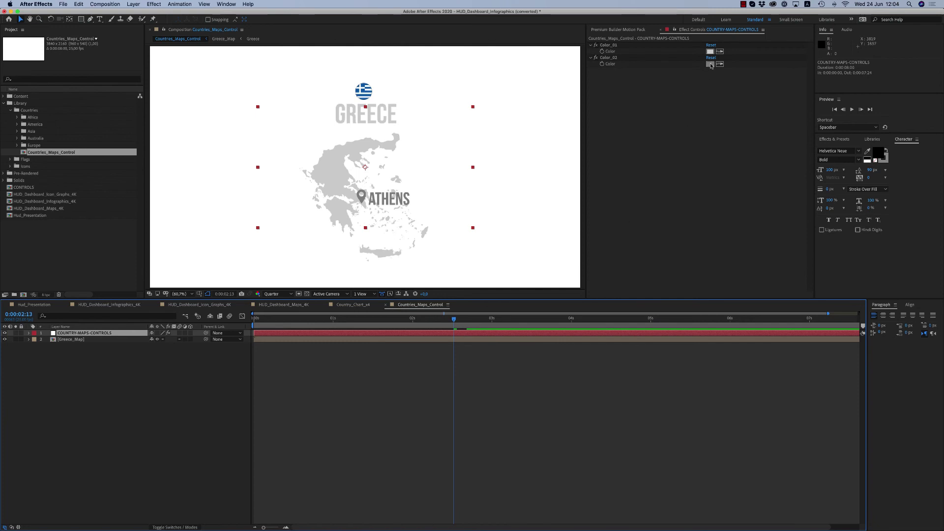
- Try the dark grey #393939 as Color_02 for the country maps' pin and capital label
left_click(710, 64)
left_click_drag(477, 277, 431, 282)
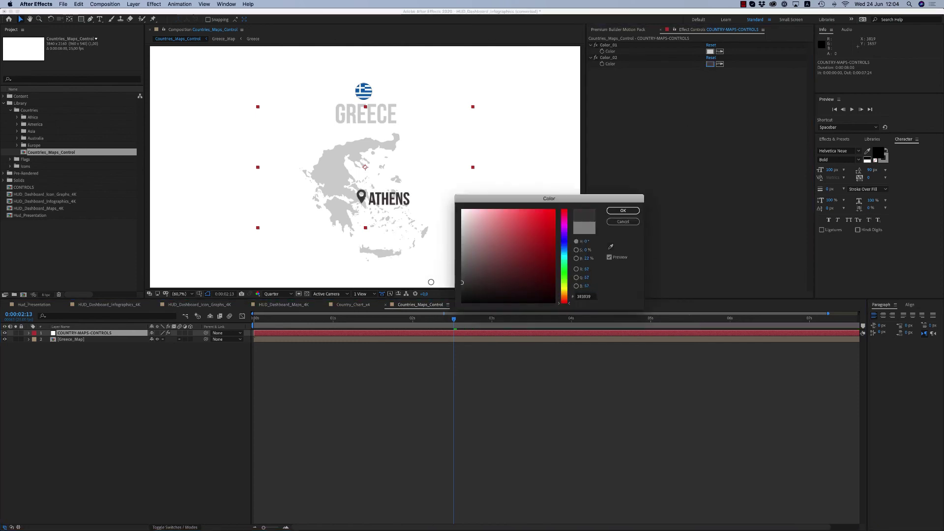
left_click(622, 210)
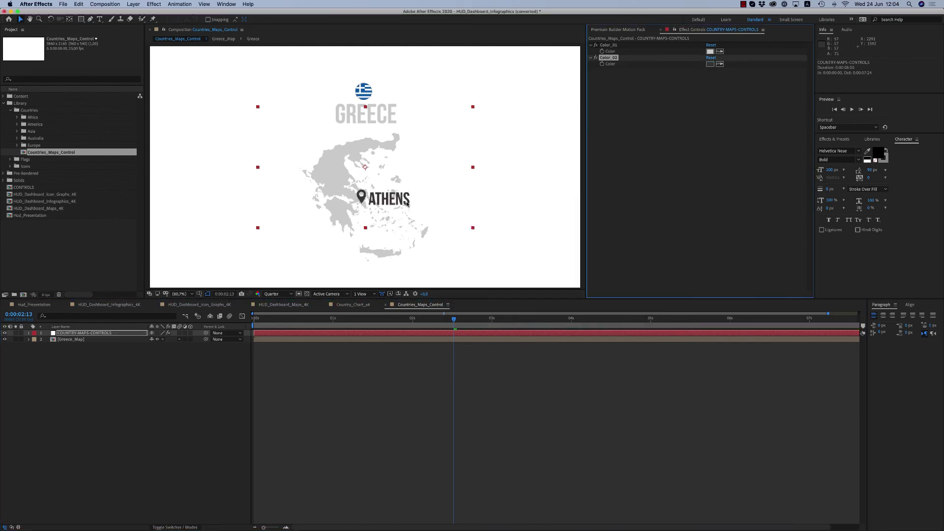
- Restore Color_02, preview #8D8D8D as Color_01 and discard it, and close Countries_Maps_Control
left_click(711, 52)
mouse_move(466, 225)
left_mouse_down()
mouse_move(459, 216)
mouse_move(480, 243)
mouse_move(442, 290)
mouse_move(439, 194)
mouse_move(441, 249)
left_mouse_up()
left_click(623, 222)
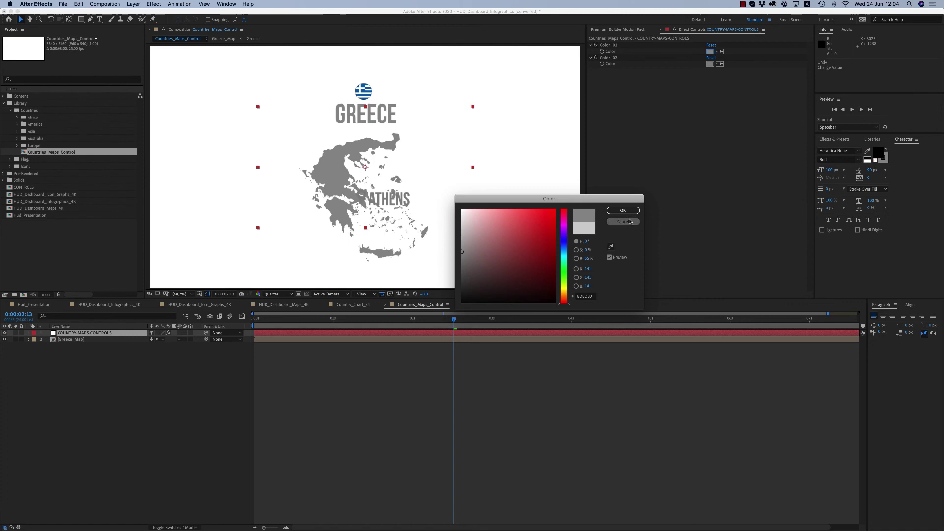
left_click(407, 396)
left_click(386, 305)
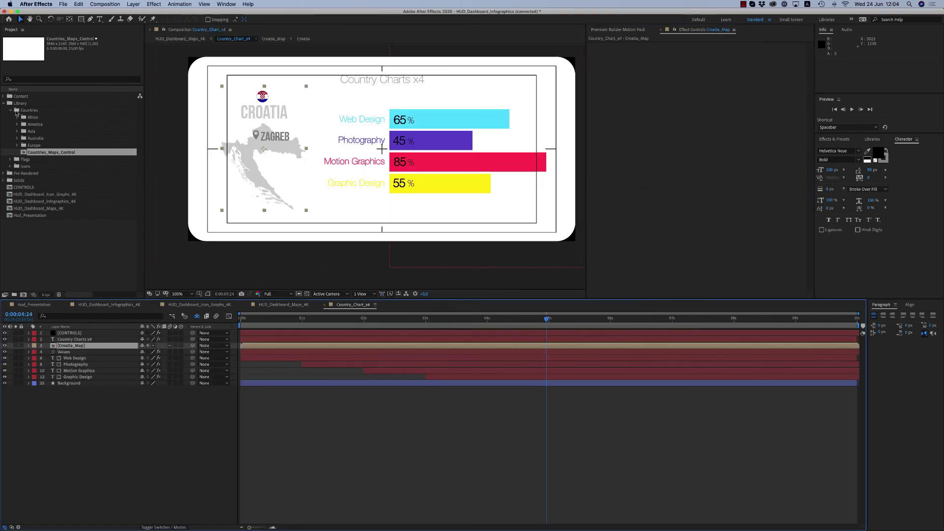
- Browse the Flags folder in the project library, collapse the Library folder and deselect the Croatia_Map layer
left_click(10, 110)
left_click(19, 117)
left_click(10, 117)
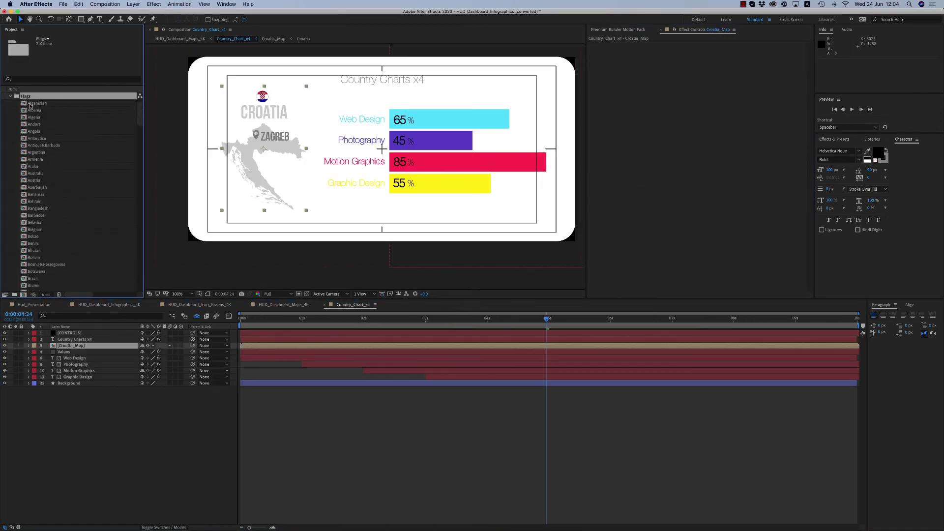
left_click(36, 180)
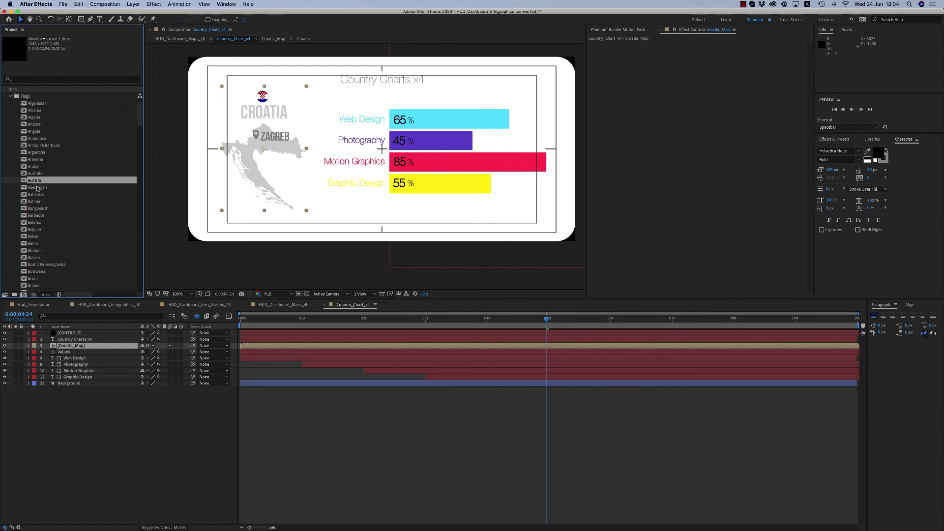
left_click(11, 97)
left_click(26, 125)
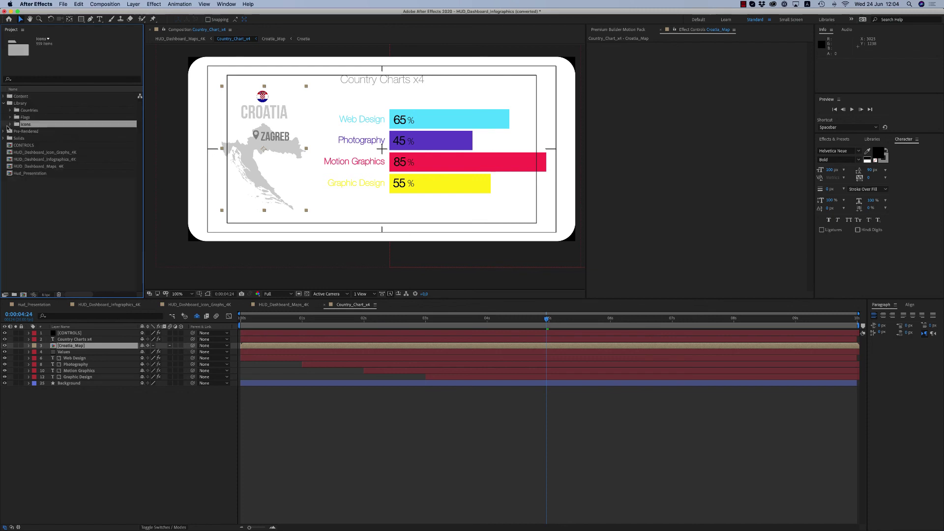
left_click(4, 104)
left_click(316, 442)
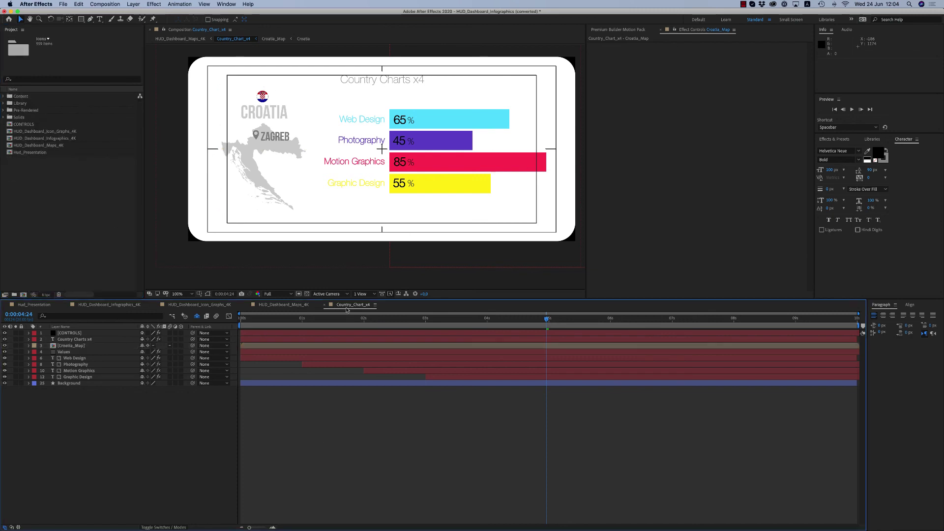
- Close Country_Chart_x4 and review the maps, icon graphs and infographics dashboard compositions in turn
left_click(323, 305)
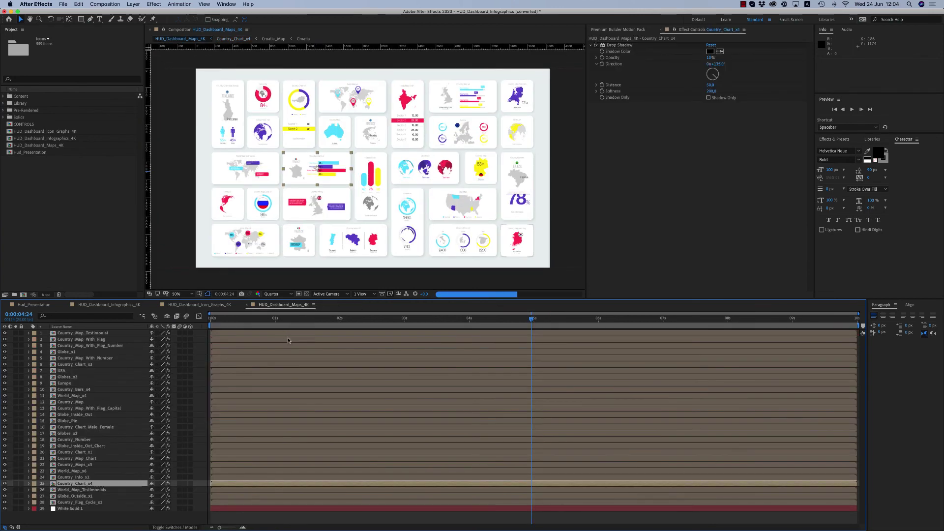
left_click(211, 305)
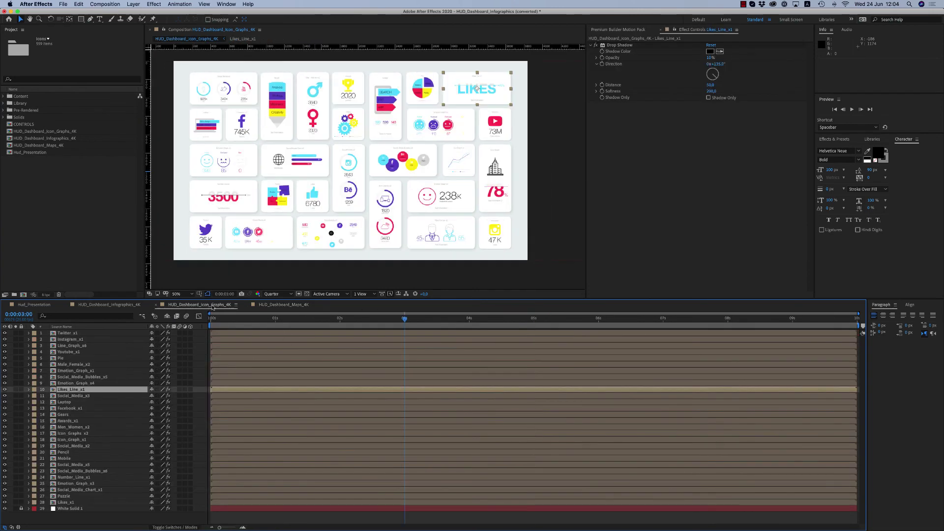
left_click(294, 305)
left_click(206, 306)
left_click(112, 305)
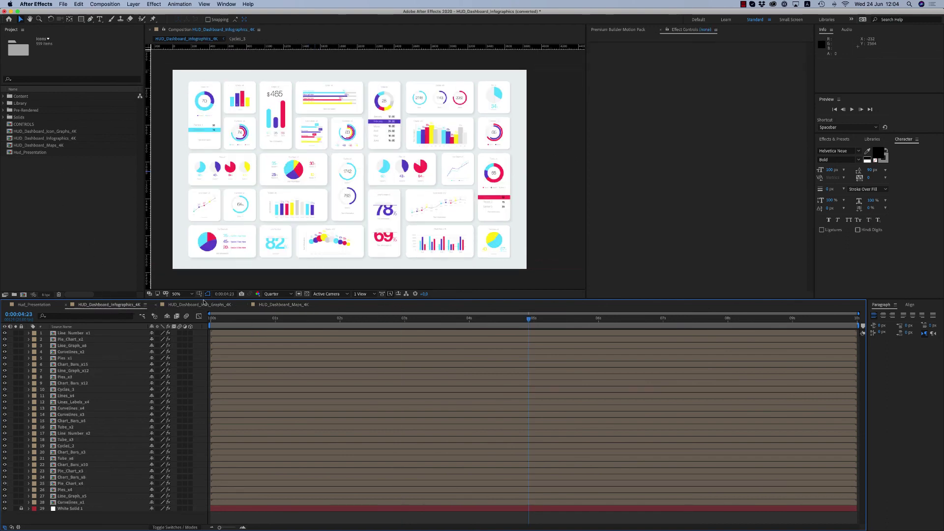
left_click(346, 188)
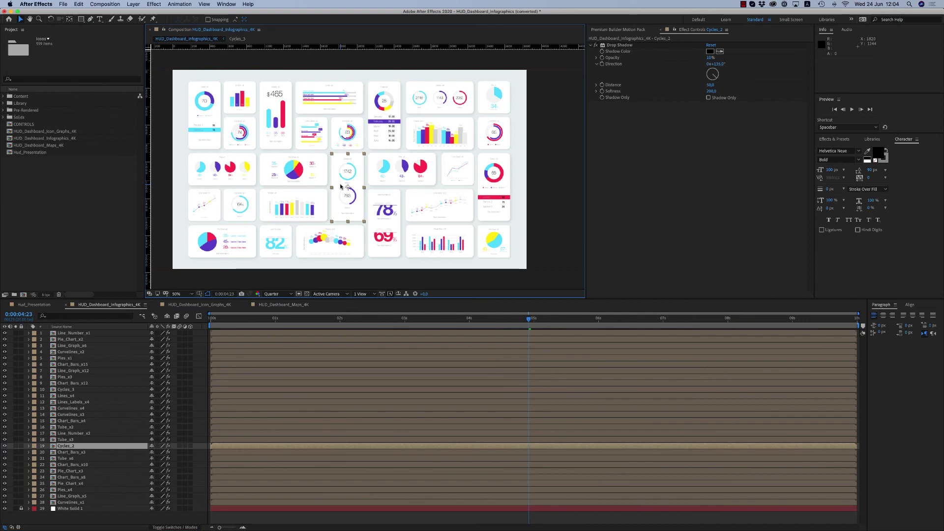
left_click(206, 306)
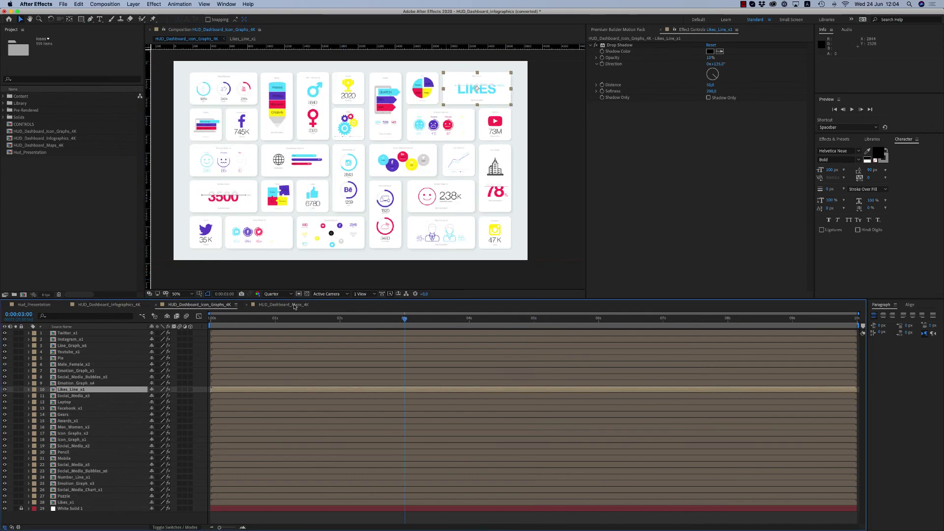
left_click(276, 304)
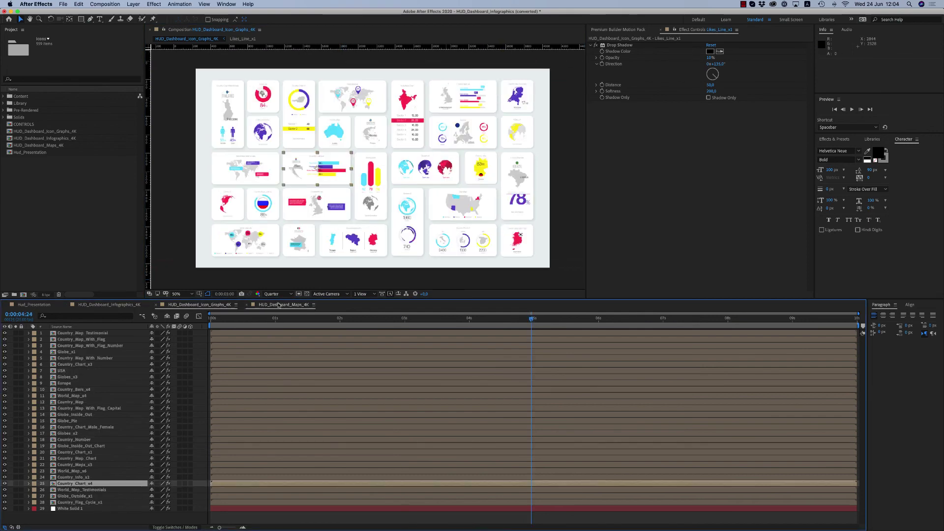
left_click(212, 304)
left_click(99, 305)
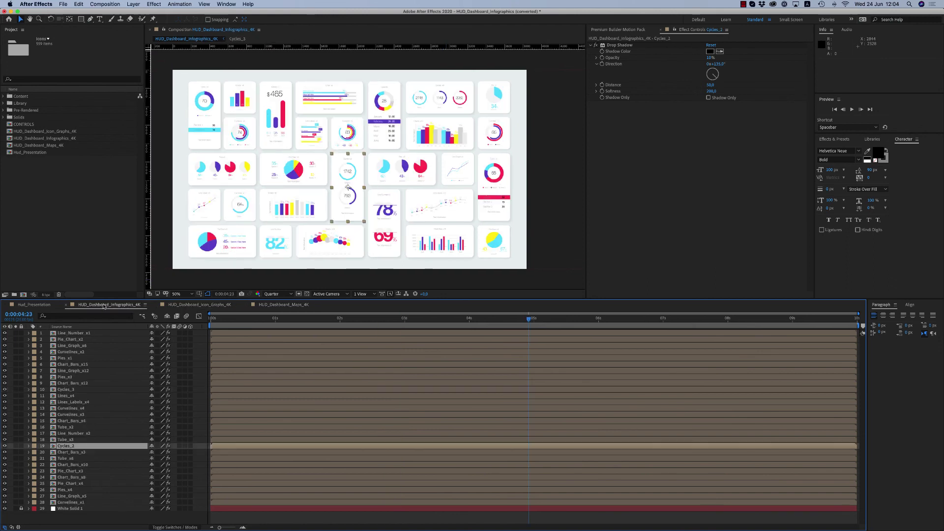
- Open Hud_Presentation, scrub it to 0:00:10:09 and reveal the modified properties of the Camera 2 layer
left_click(34, 305)
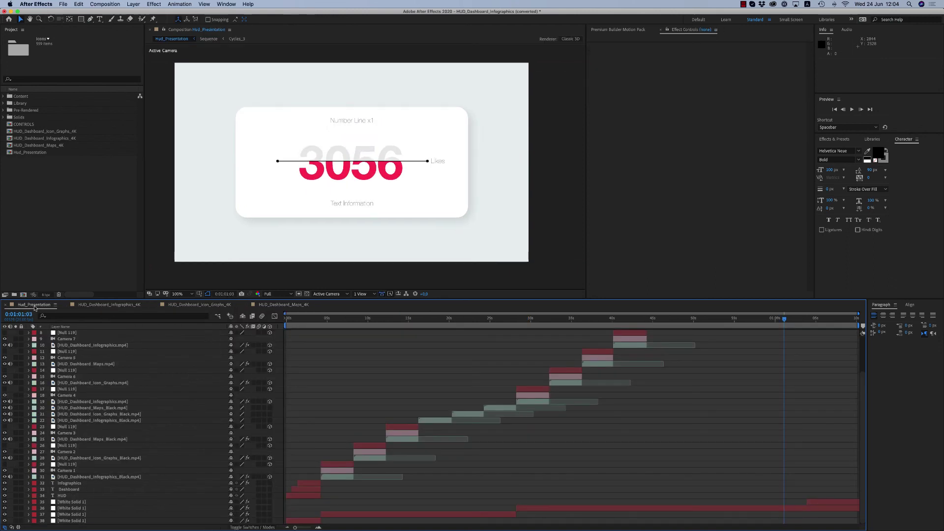
left_click(302, 319)
left_click_drag(302, 320, 370, 320)
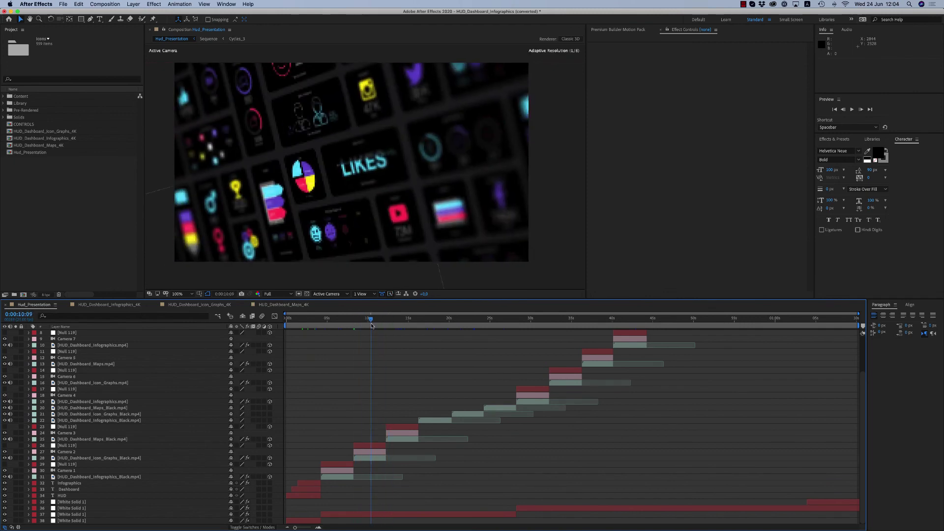
left_click(375, 452)
key("u")
key("u")
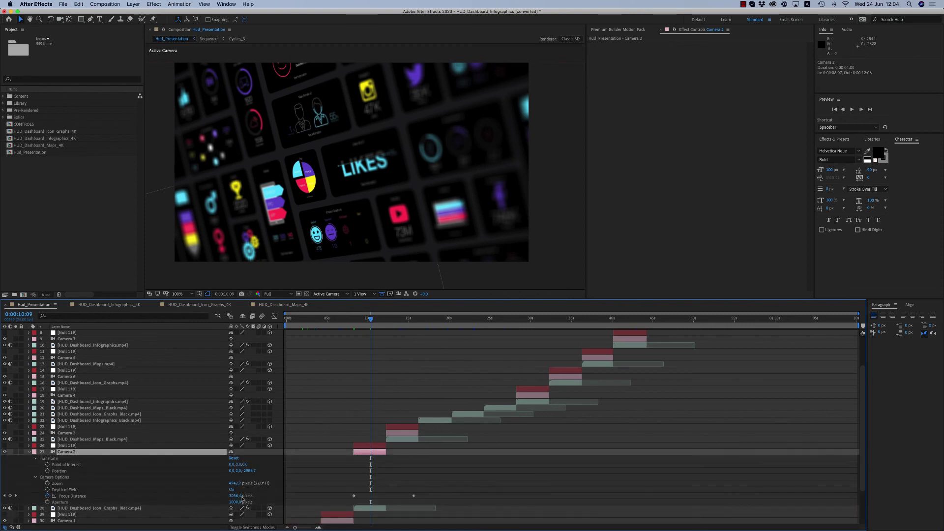